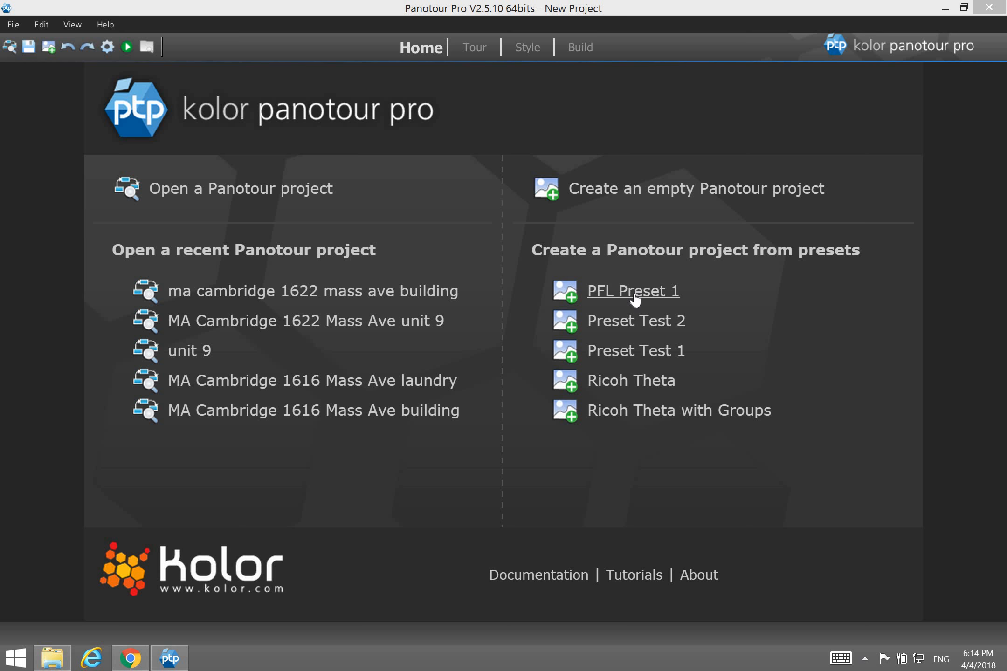
# Create a project from PFL Preset 1, review the Home, Style and Build pages, then return to Tour.
pyautogui.click(635, 293)
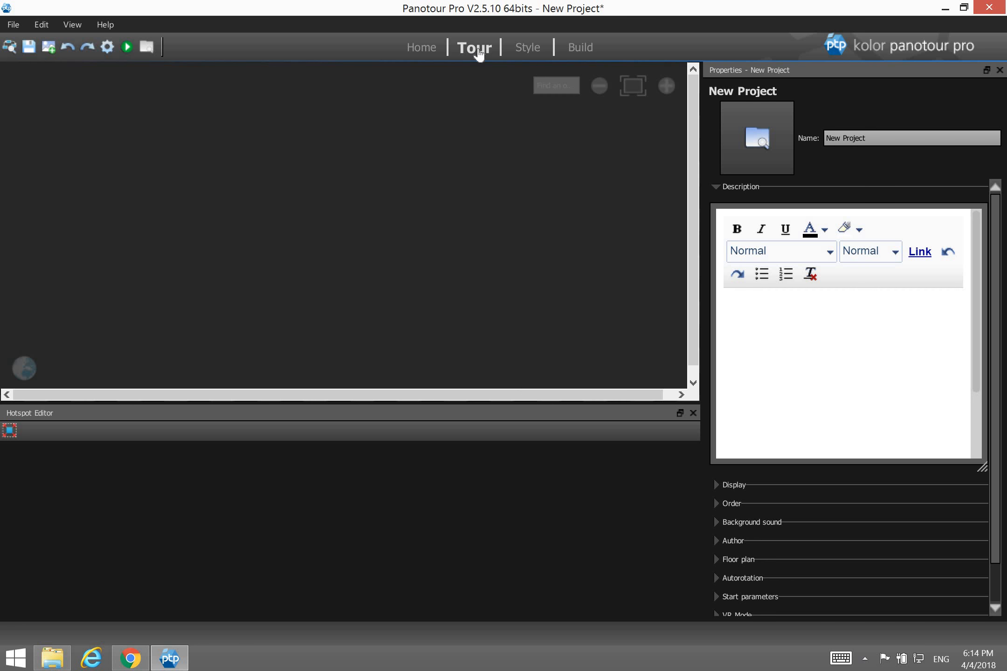
pyautogui.click(421, 47)
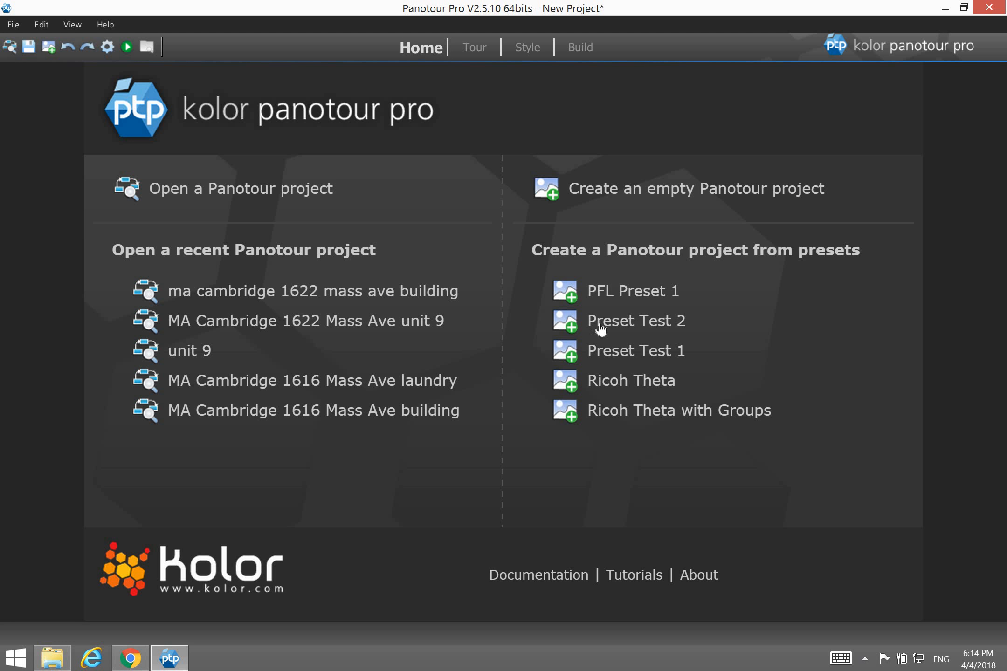
pyautogui.click(475, 49)
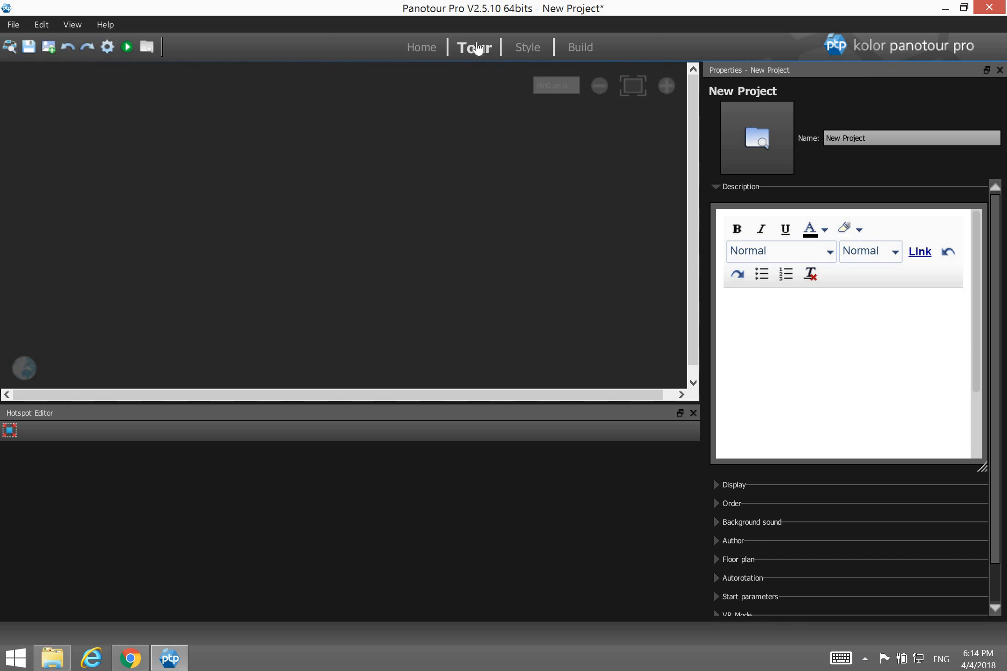
pyautogui.click(527, 49)
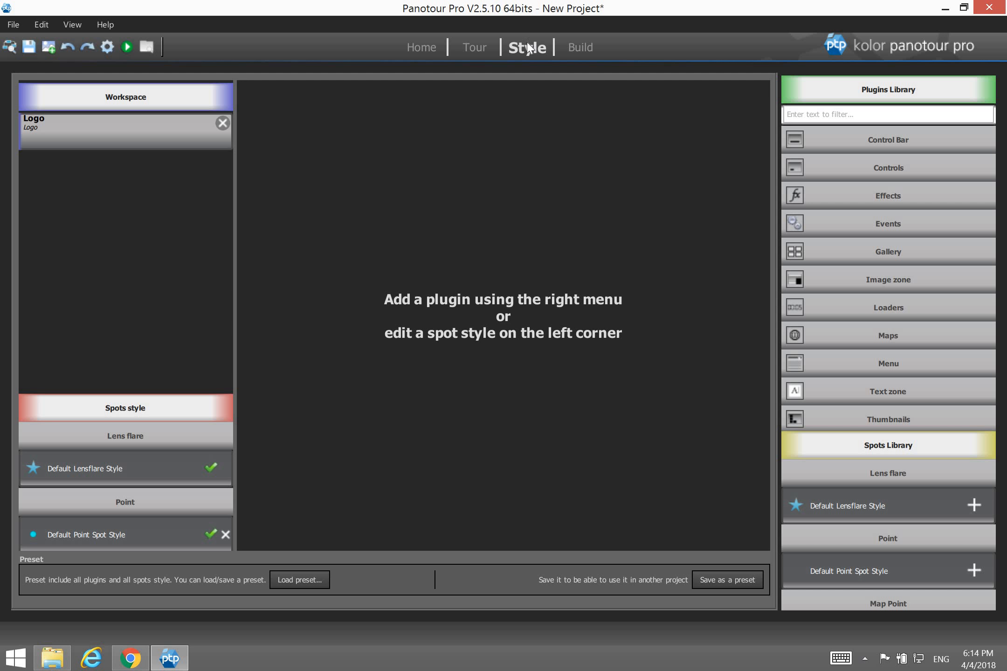
pyautogui.click(587, 56)
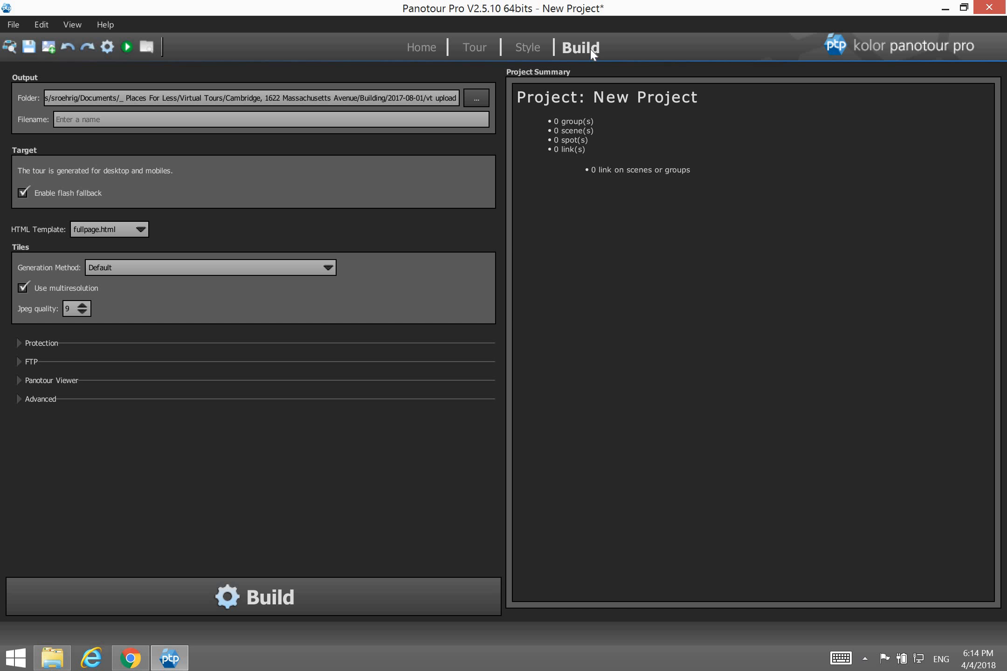
pyautogui.click(476, 47)
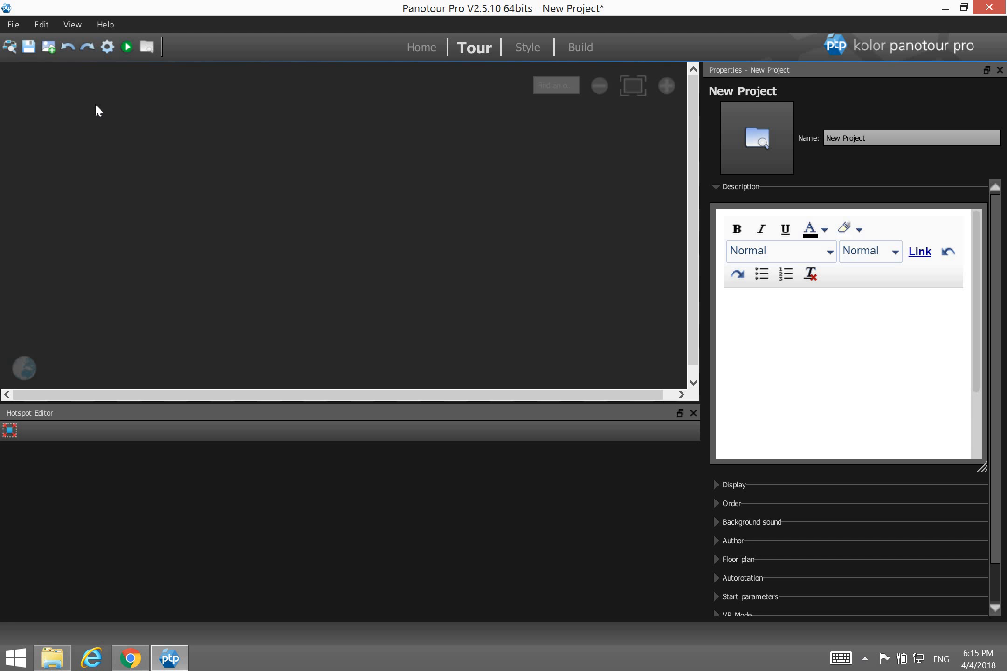
# Start Save project as and browse Documents into the Your Name folder.
pyautogui.click(14, 21)
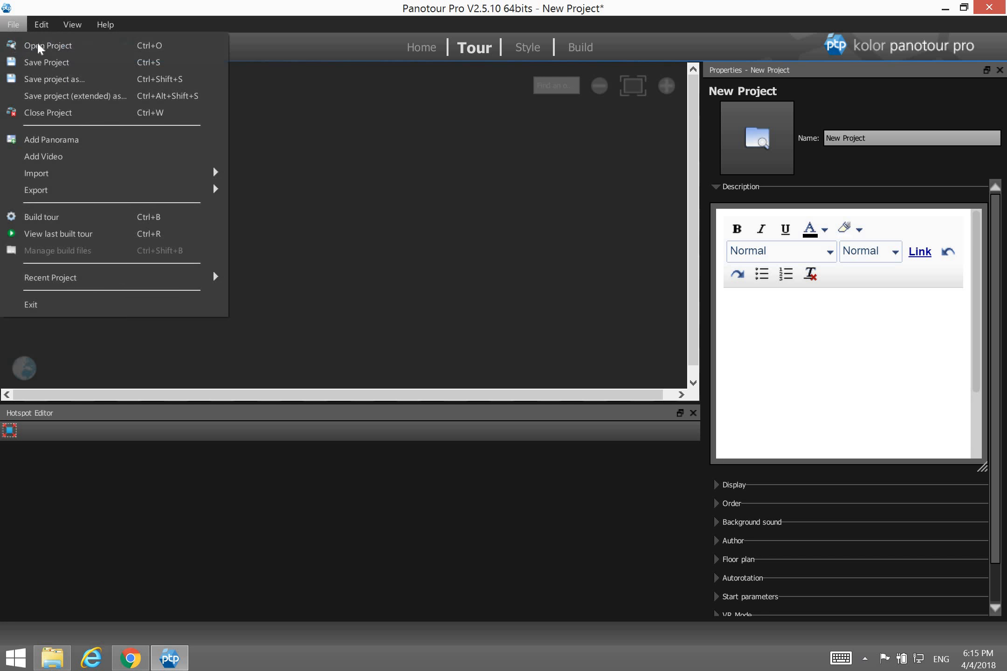
pyautogui.click(26, 78)
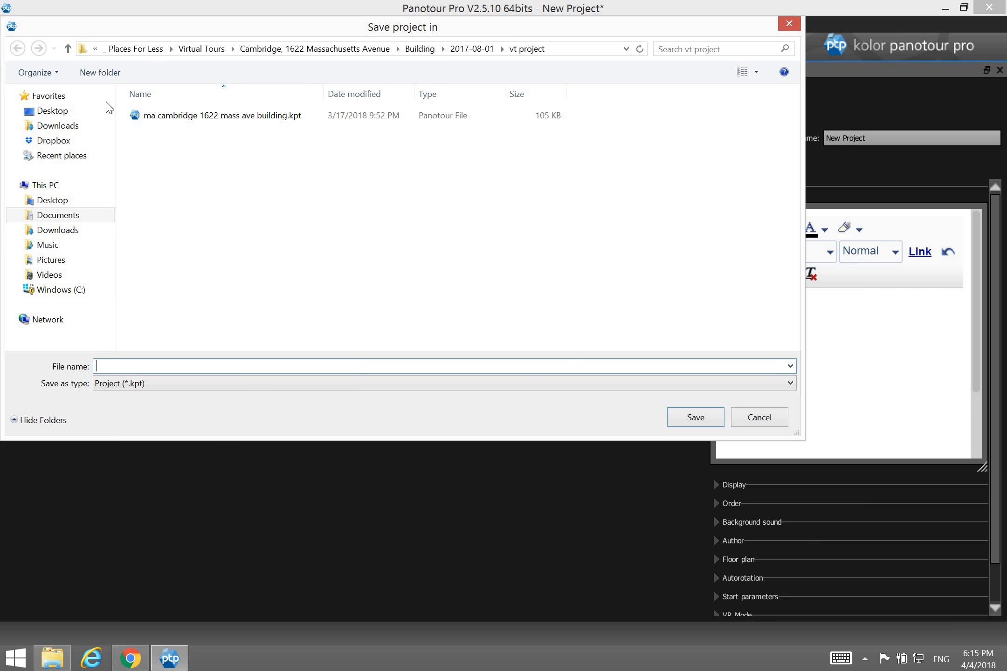
pyautogui.click(62, 217)
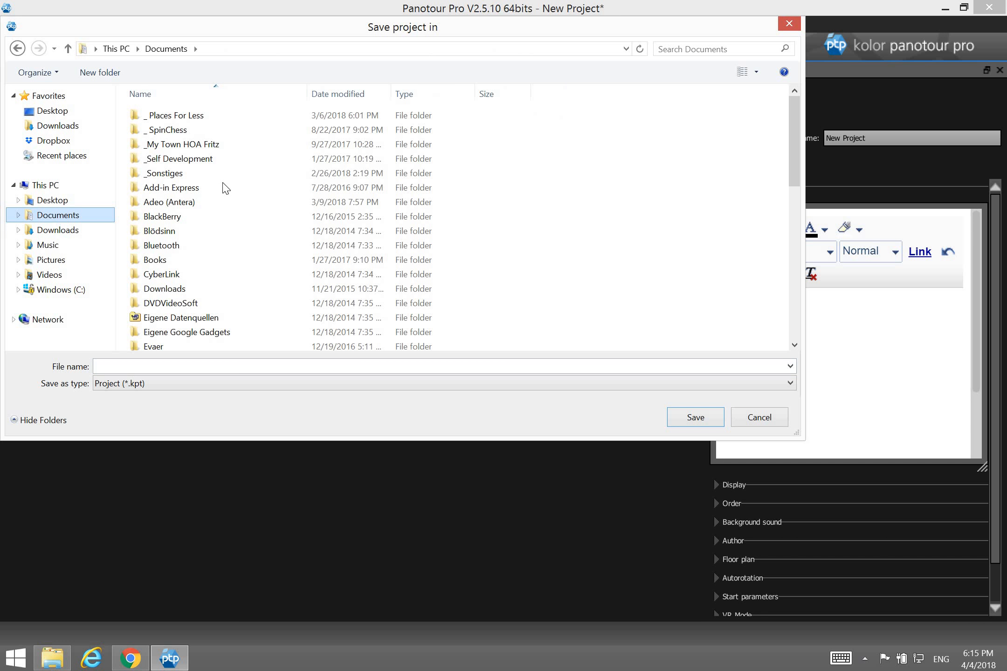
pyautogui.click(220, 233)
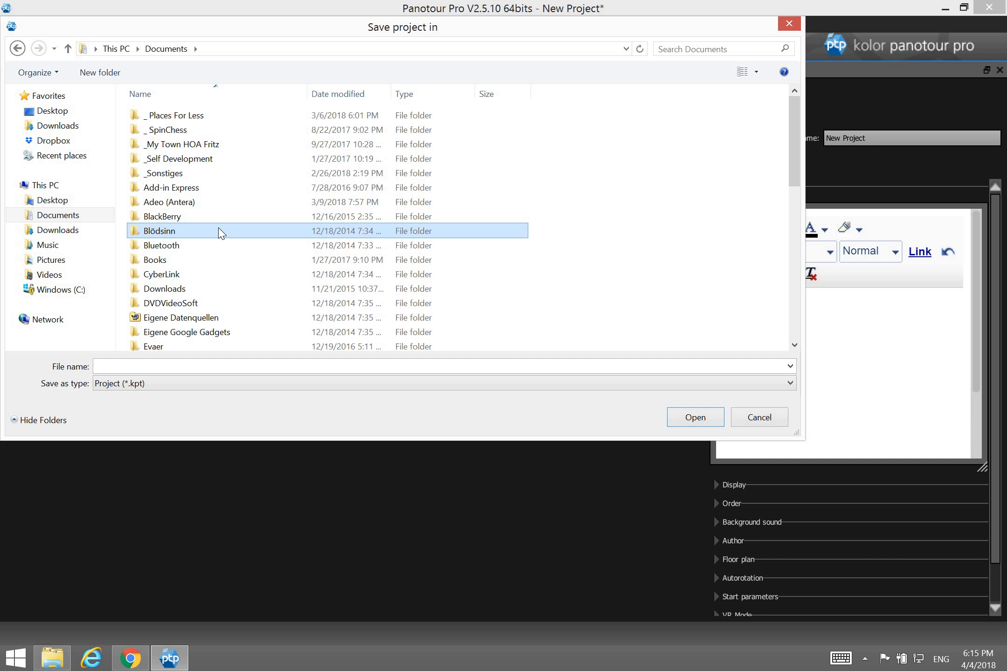
pyautogui.scroll(-2, 220, 232)
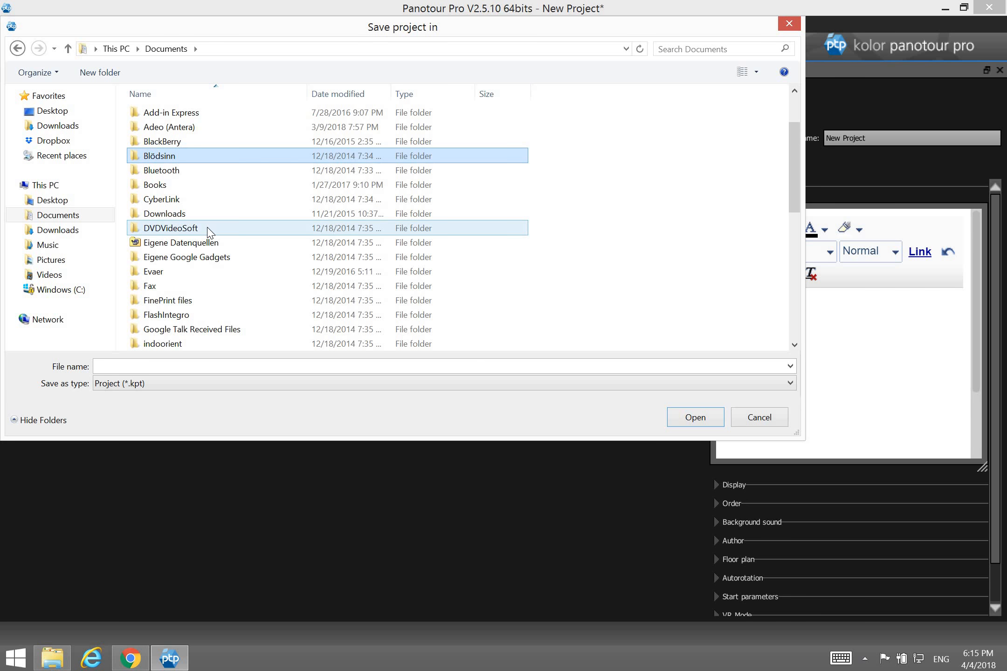
pyautogui.scroll(-4, 210, 228)
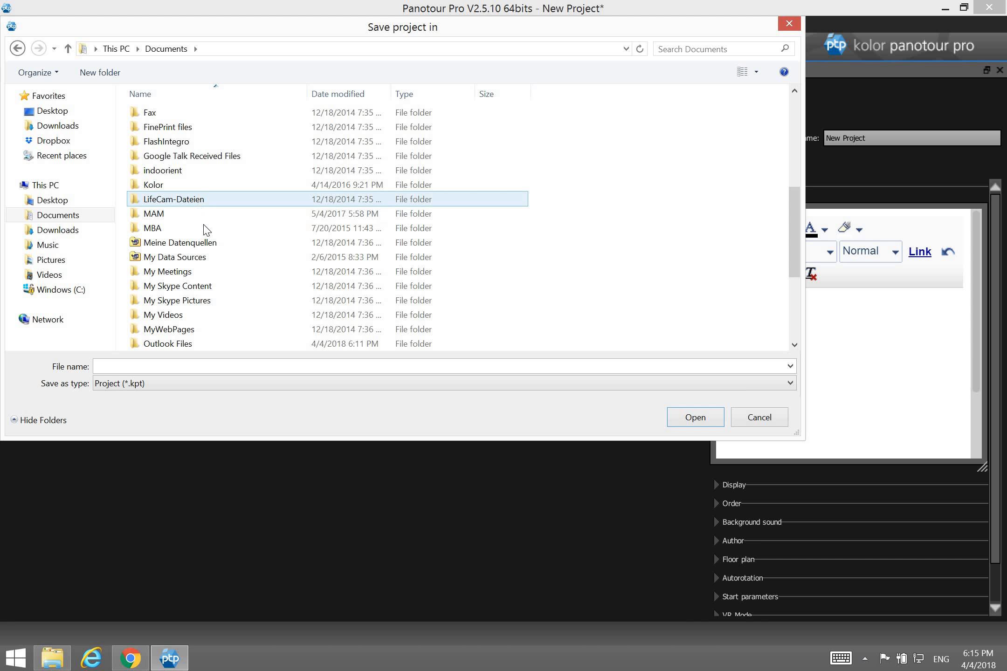
pyautogui.scroll(-4, 205, 231)
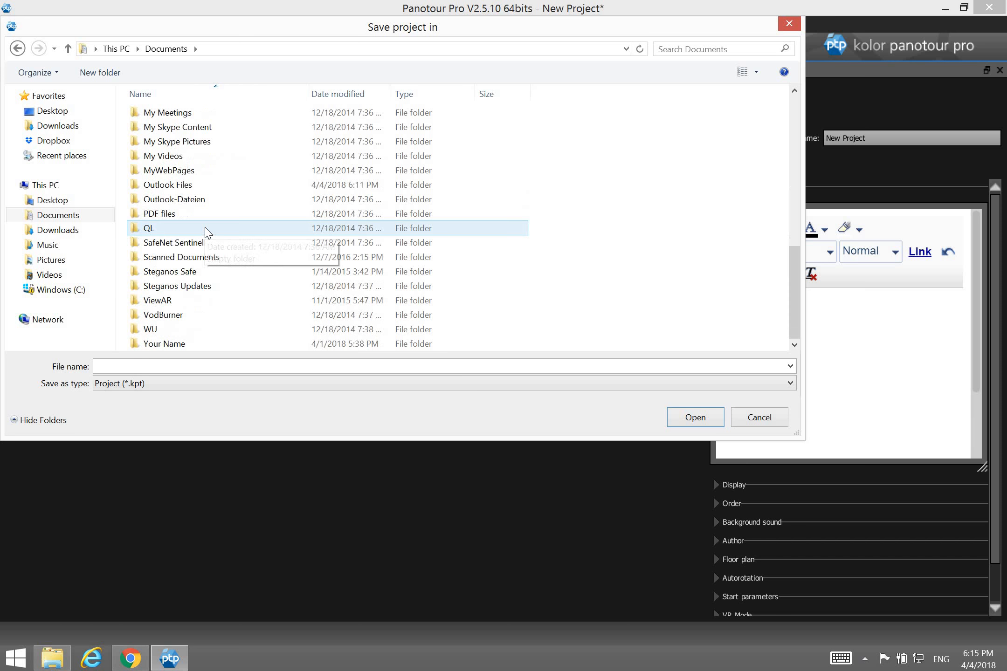
pyautogui.doubleClick(179, 345)
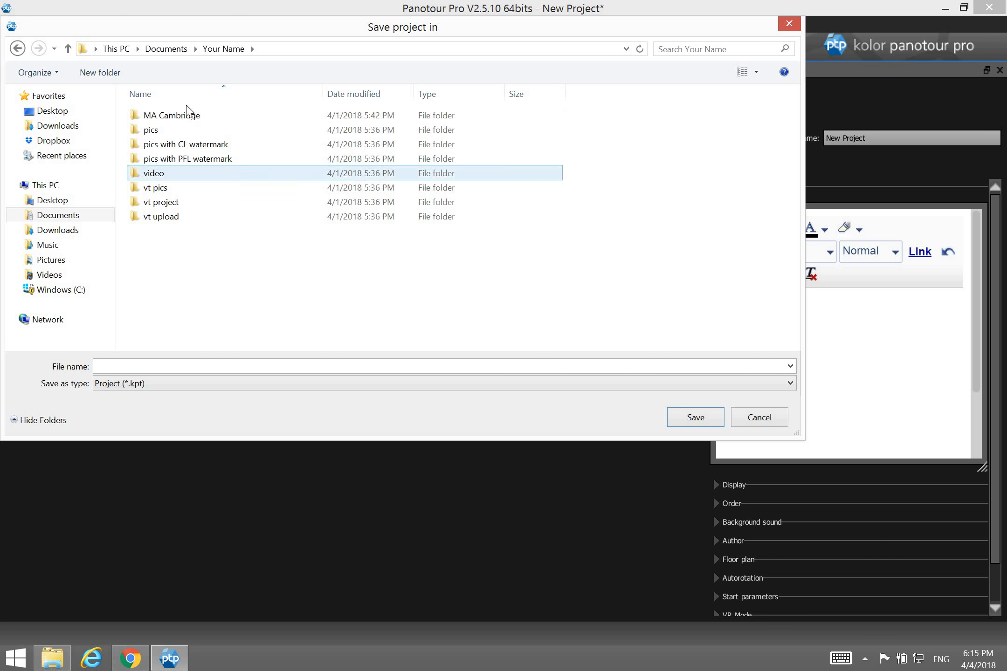
pyautogui.click(52, 658)
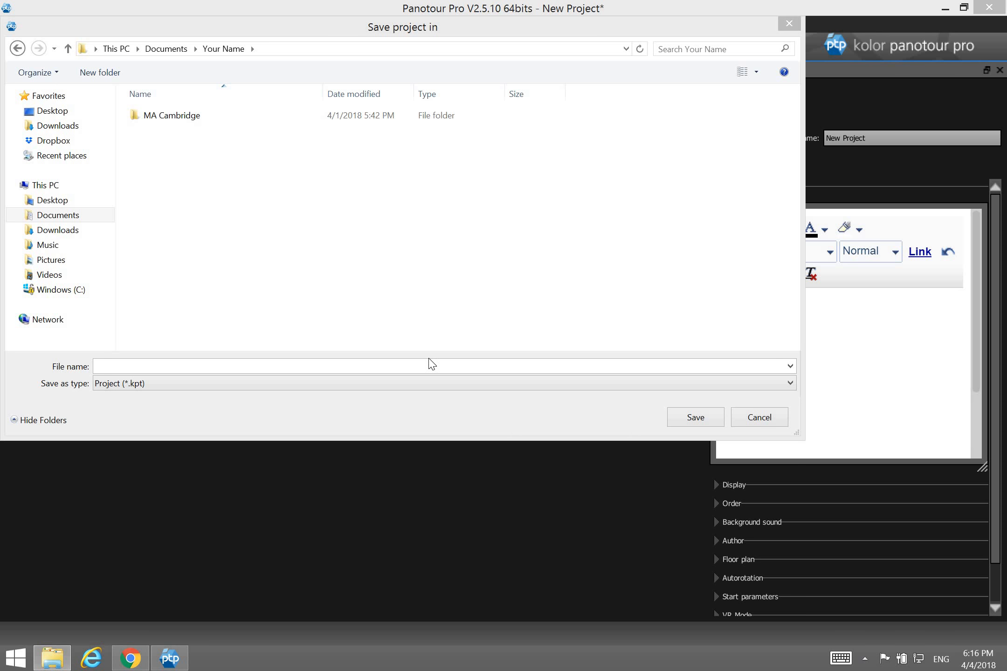
pyautogui.click(221, 184)
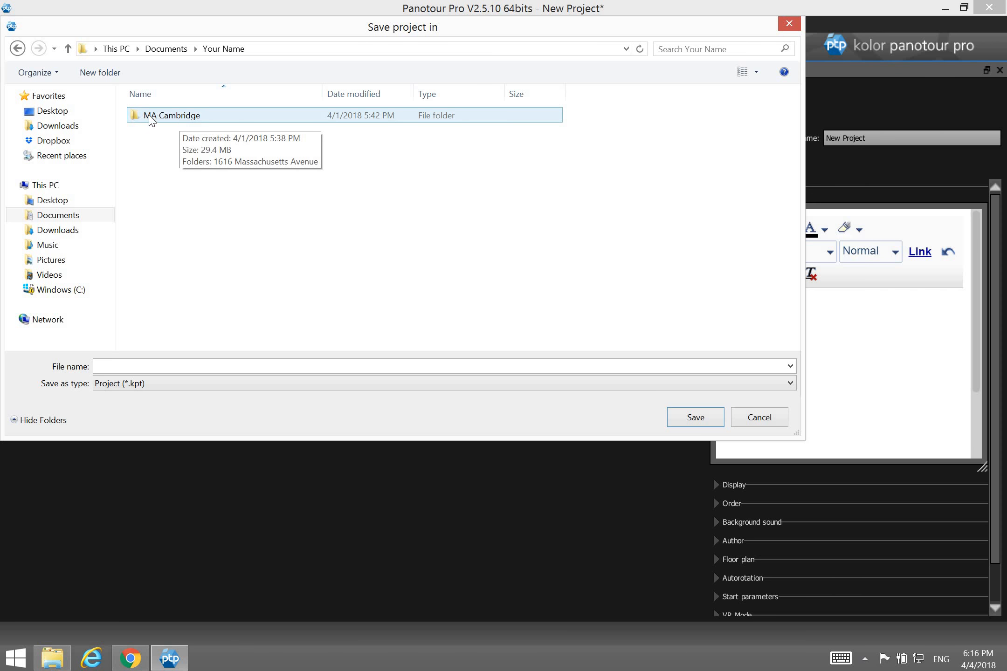
pyautogui.doubleClick(175, 116)
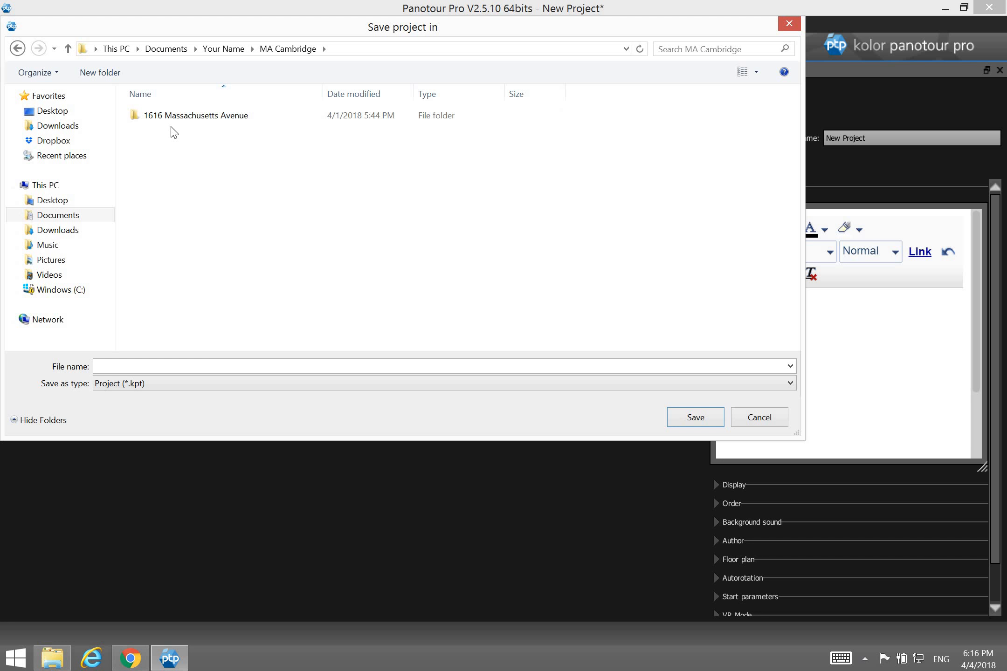
pyautogui.click(183, 121)
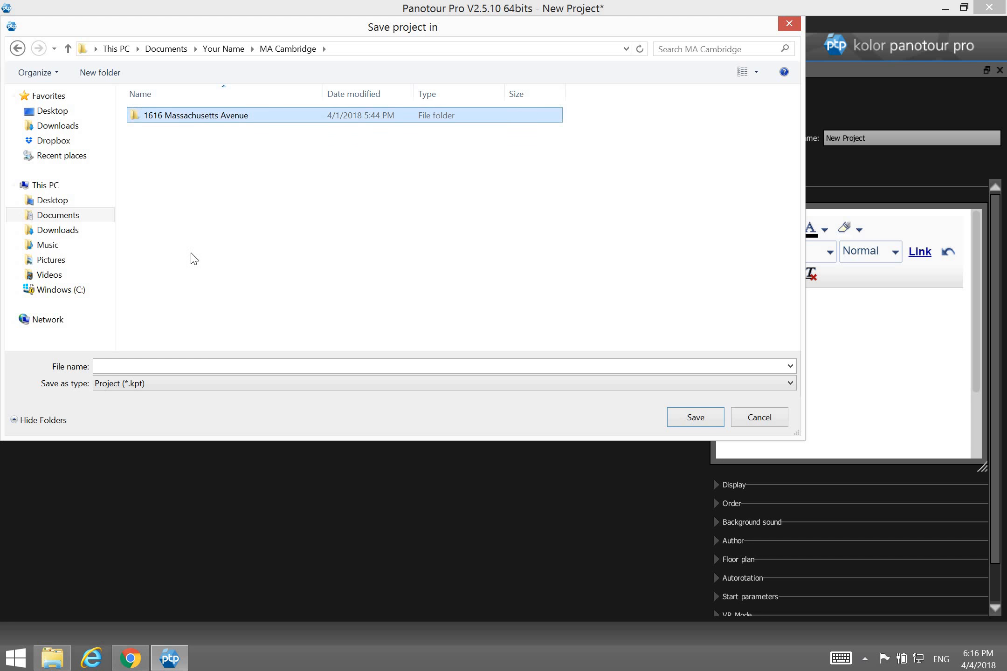
pyautogui.doubleClick(183, 122)
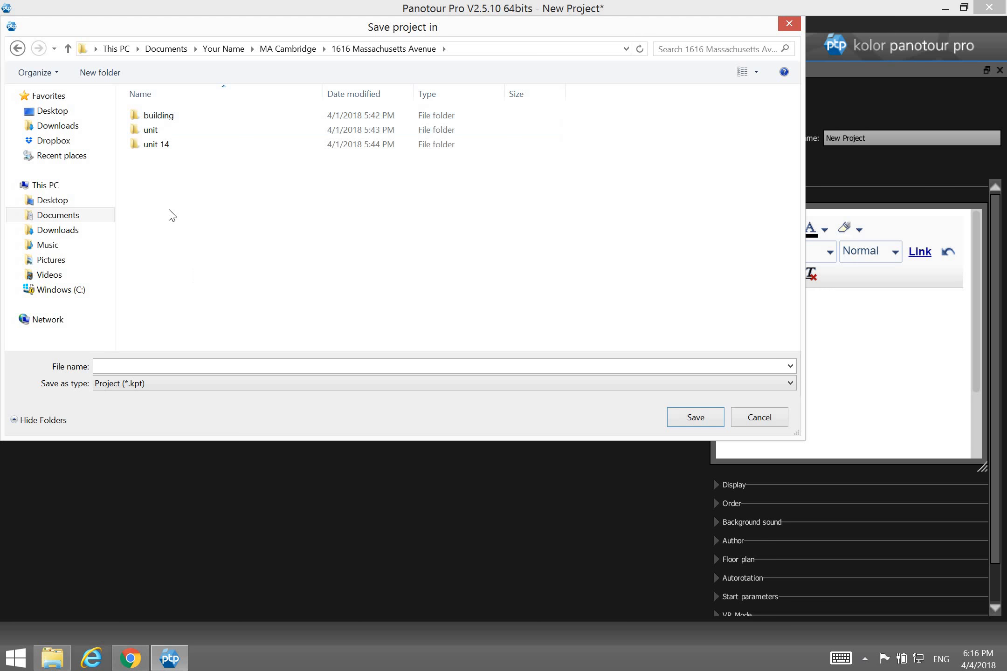
pyautogui.doubleClick(169, 147)
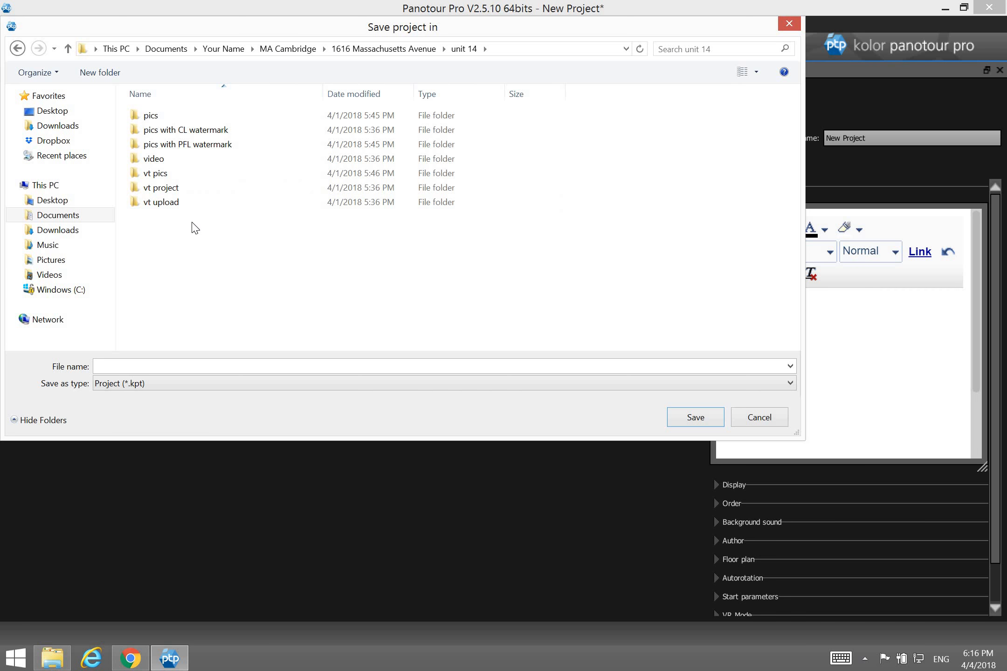
pyautogui.click(172, 187)
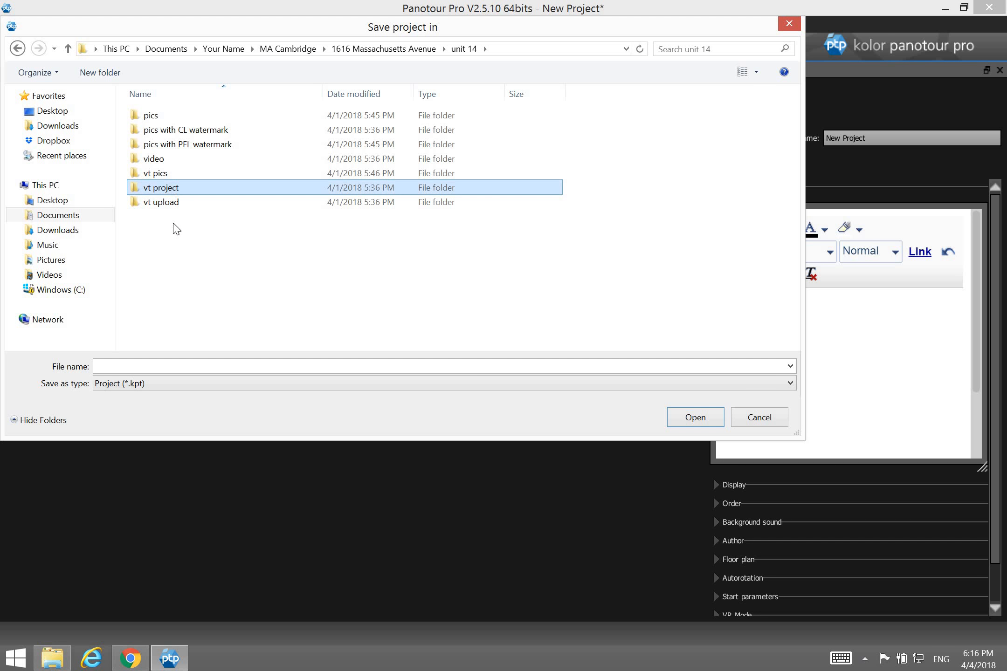
pyautogui.doubleClick(178, 191)
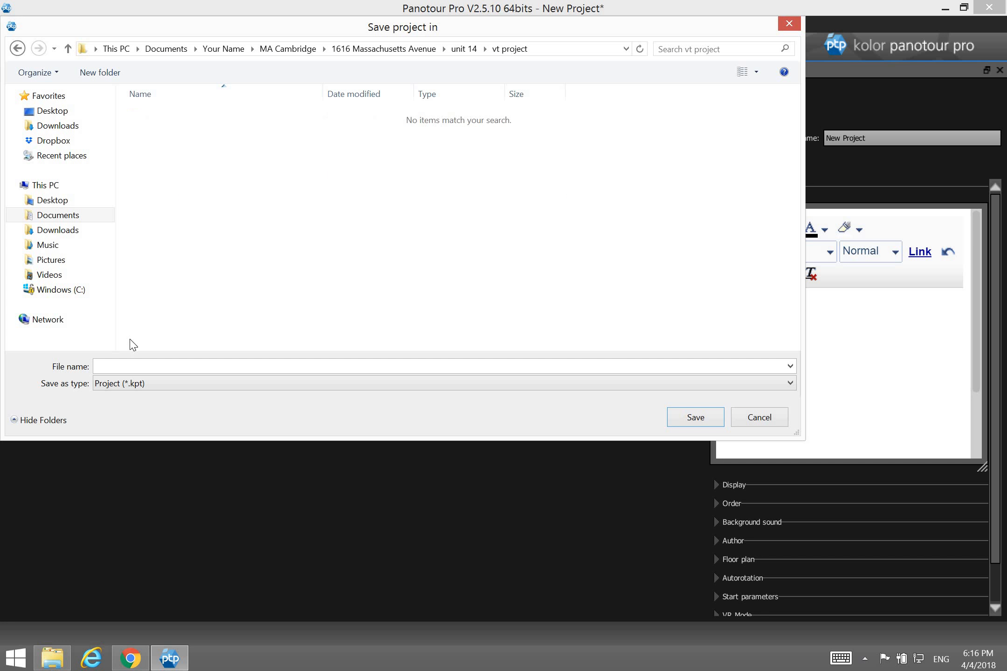
pyautogui.click(126, 363)
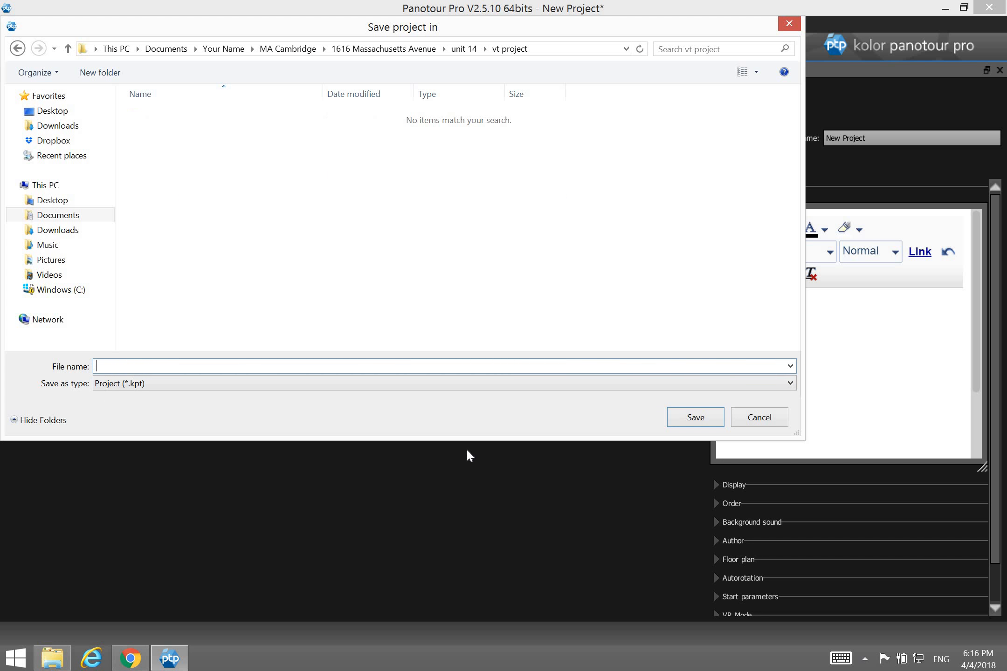
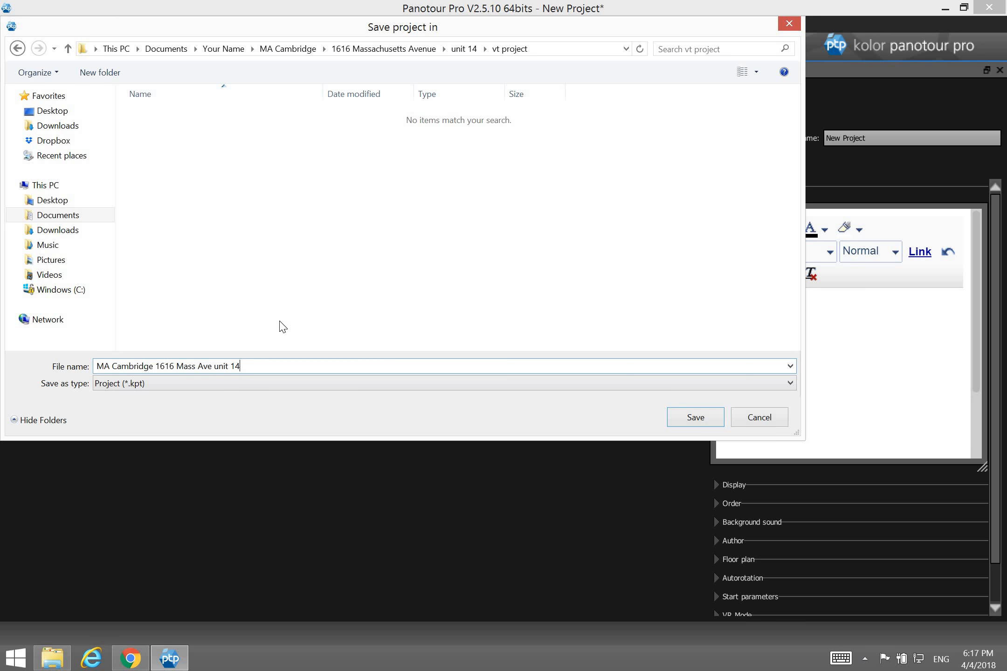
pyautogui.click(694, 417)
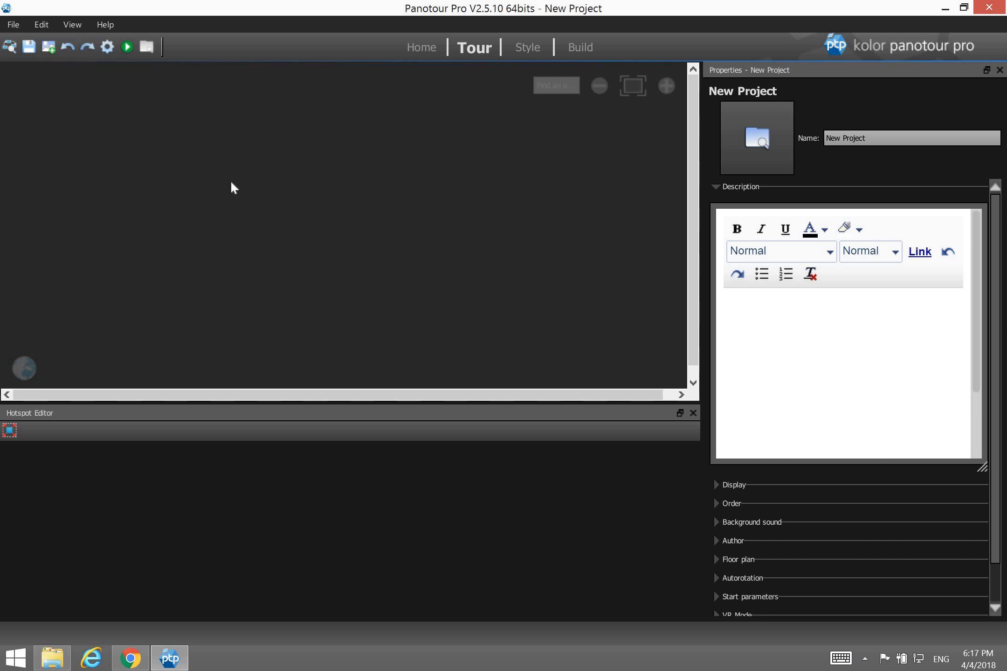
# Add all 13 panorama JPGs from the unit 14 'vt pics' folder to the tour.
pyautogui.click(48, 47)
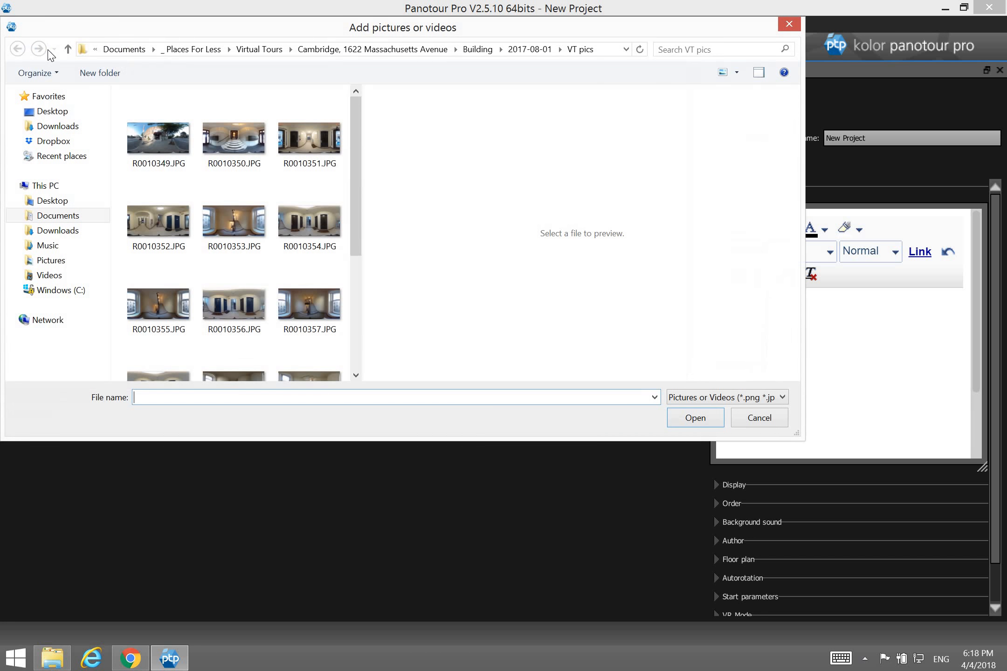
pyautogui.click(111, 51)
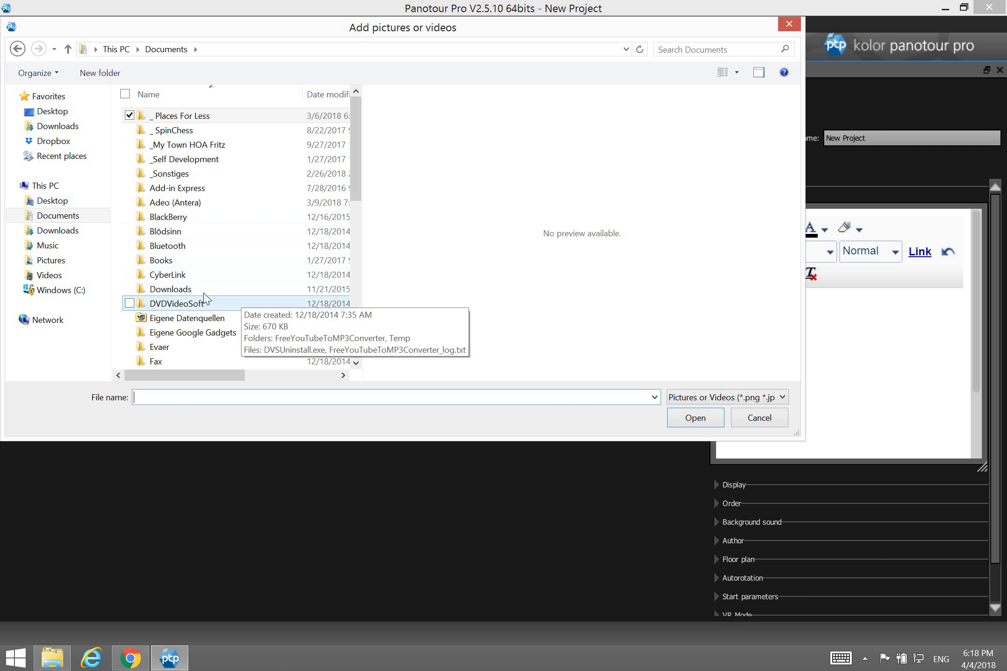
pyautogui.scroll(-10, 361, 207)
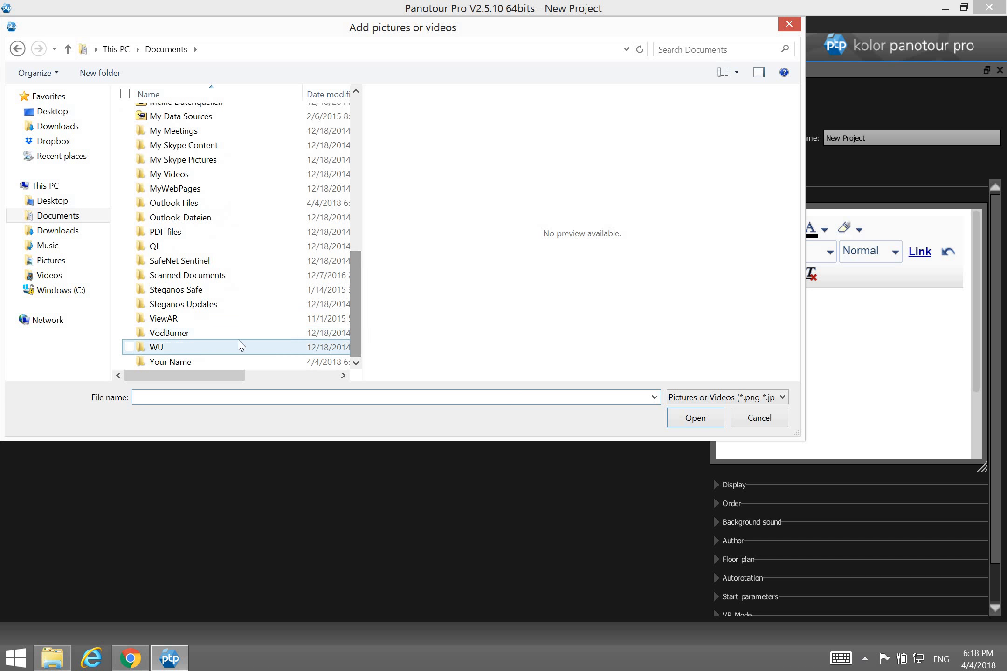
pyautogui.doubleClick(198, 362)
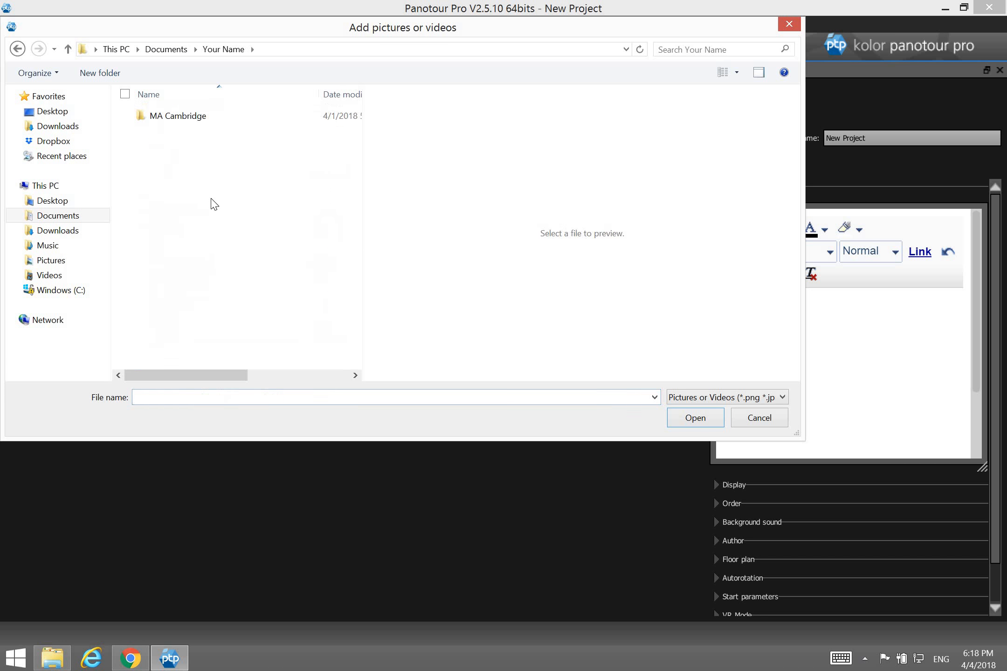
pyautogui.doubleClick(180, 117)
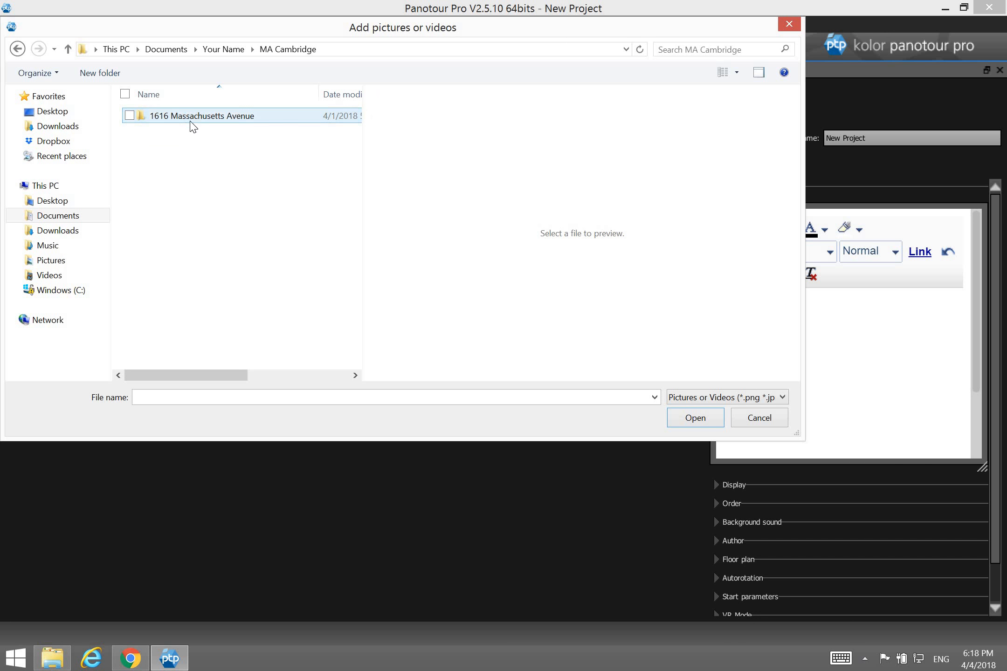
pyautogui.doubleClick(189, 117)
pyautogui.doubleClick(182, 148)
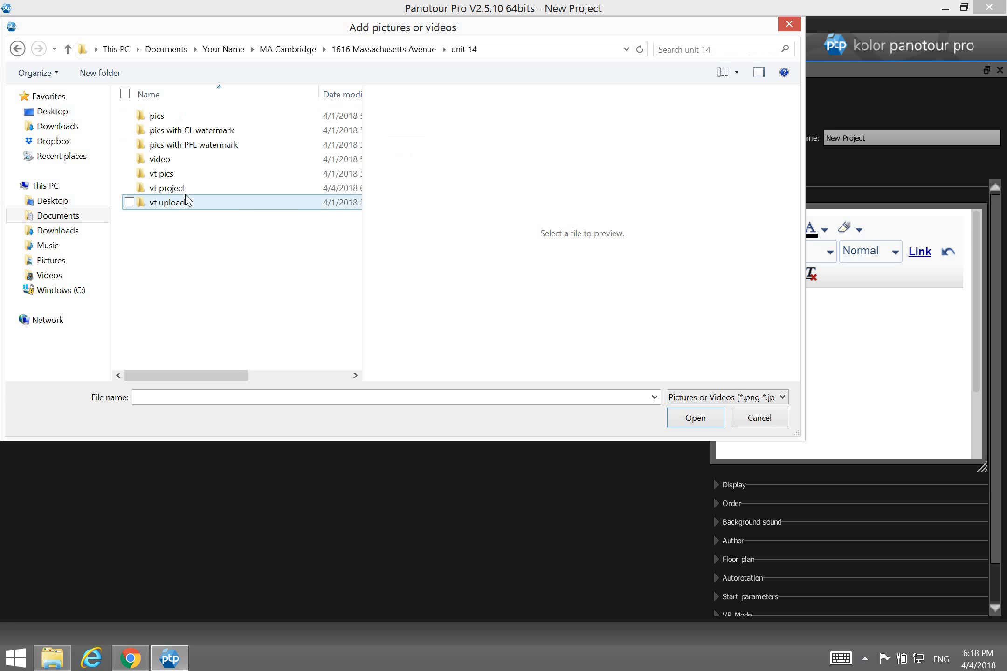
pyautogui.doubleClick(163, 175)
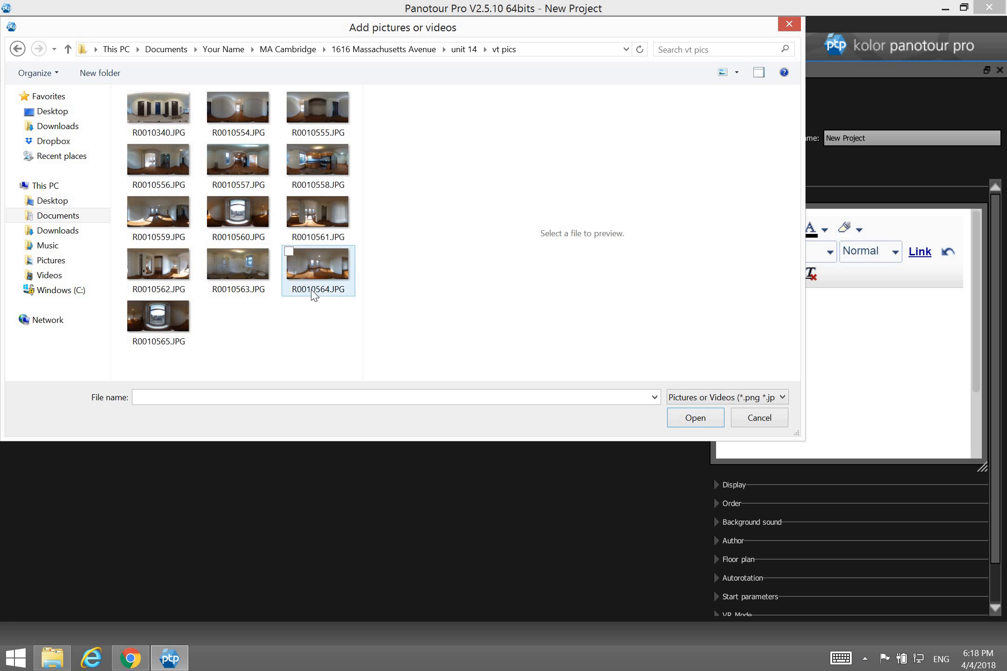
pyautogui.hotkey('ctrl', 'a')
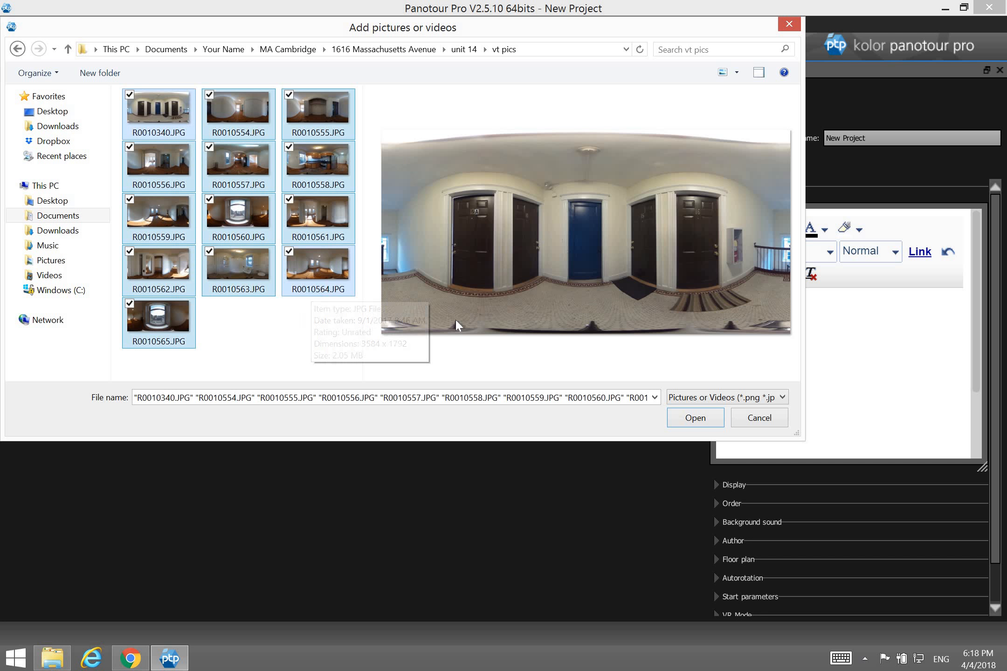
pyautogui.click(696, 418)
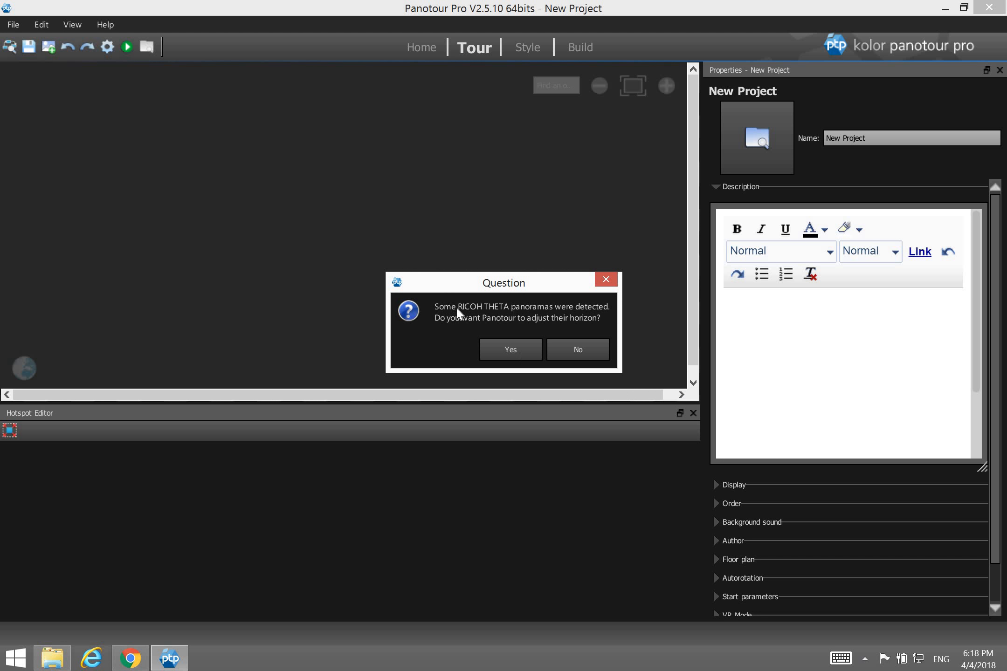
# Skip horizon adjustment, zoom the tour map until all 13 thumbnails fit, and select R0010340.
pyautogui.click(578, 350)
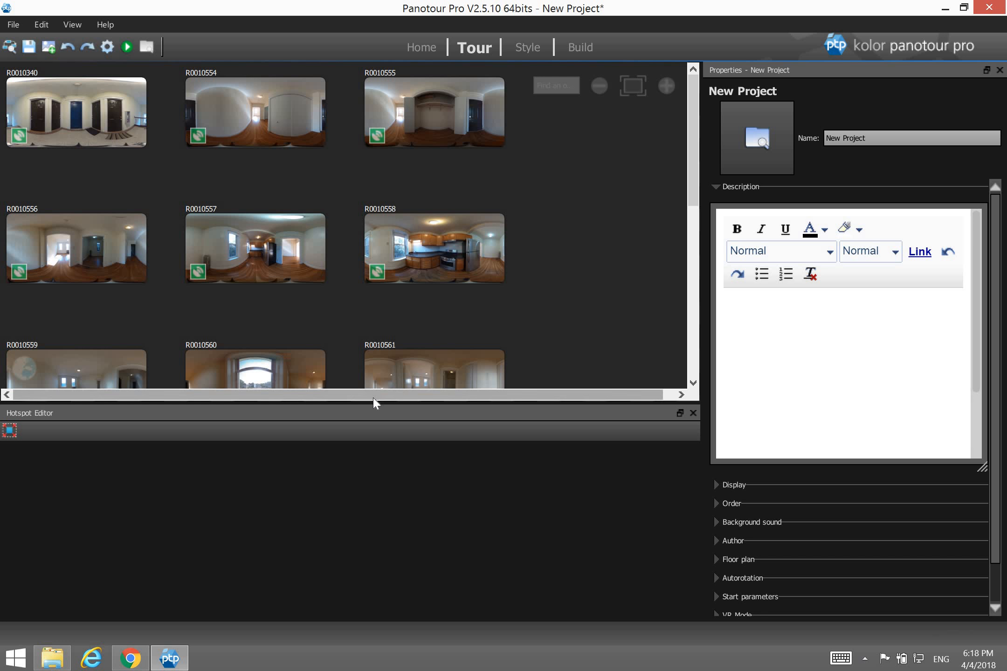
pyautogui.moveTo(373, 401); pyautogui.dragTo(398, 466)
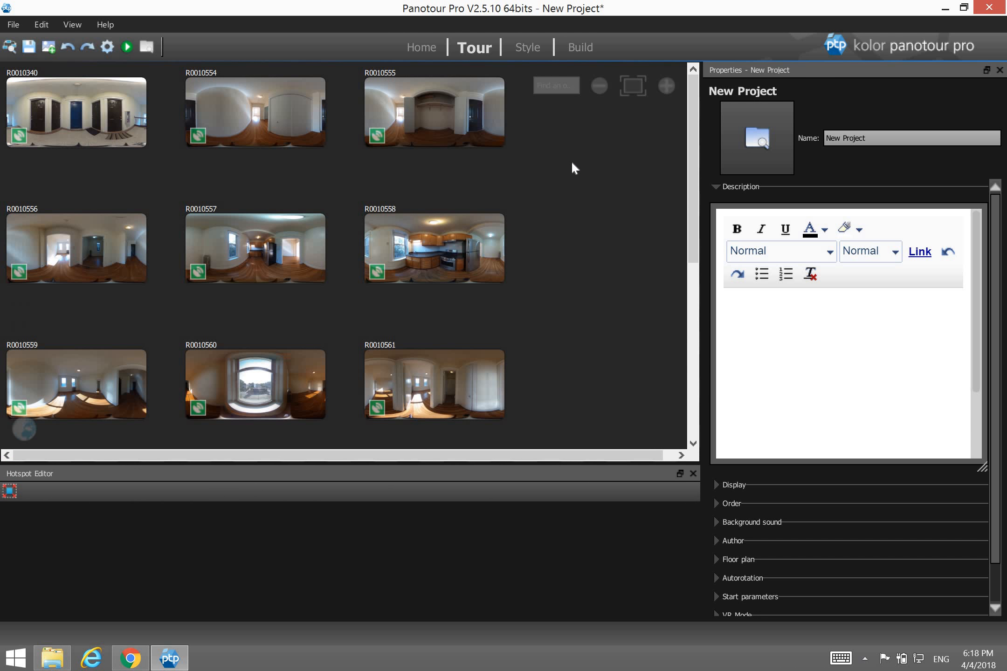
pyautogui.click(598, 87)
pyautogui.click(599, 87)
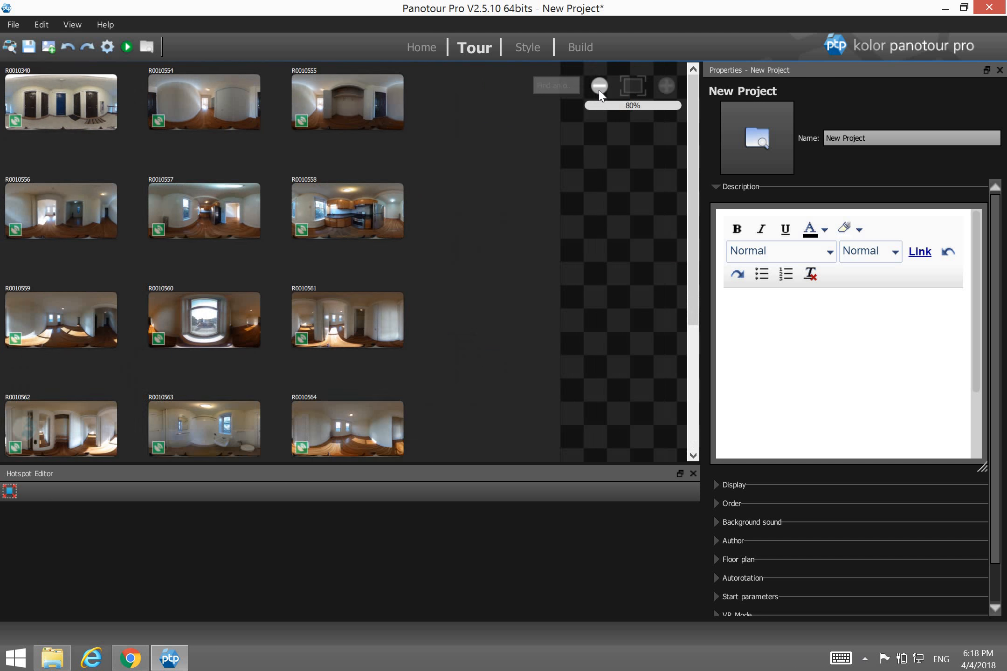
pyautogui.click(599, 87)
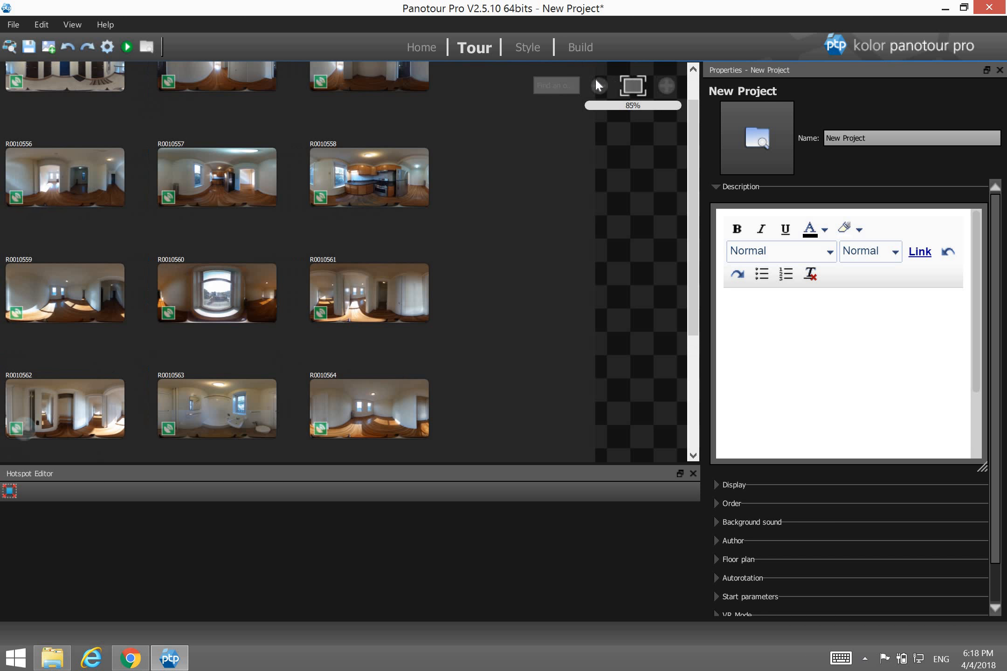
pyautogui.click(600, 84)
pyautogui.click(600, 84)
pyautogui.click(599, 84)
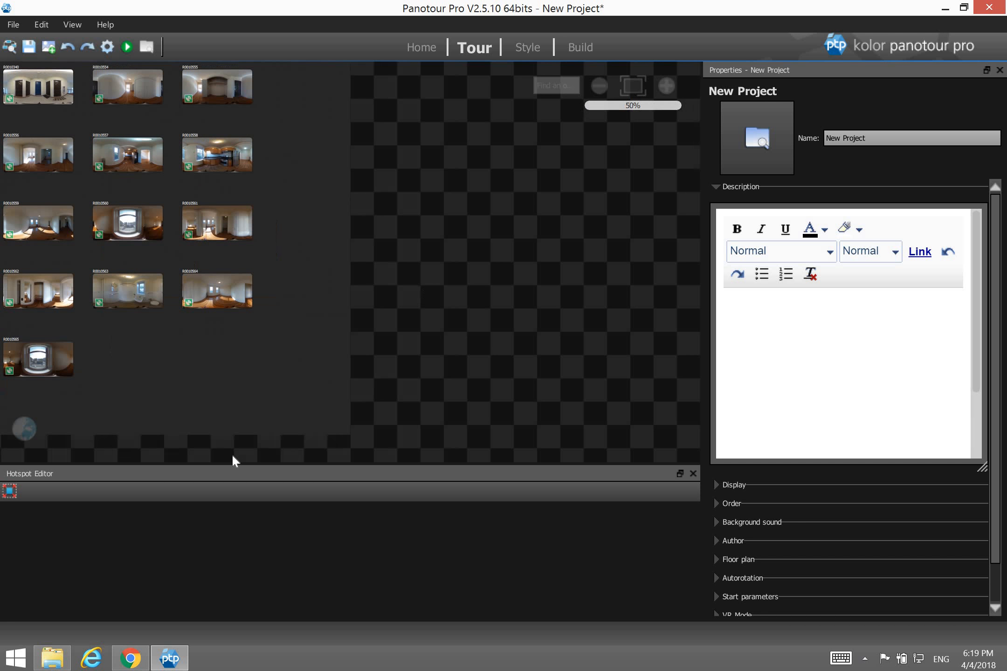
pyautogui.click(47, 93)
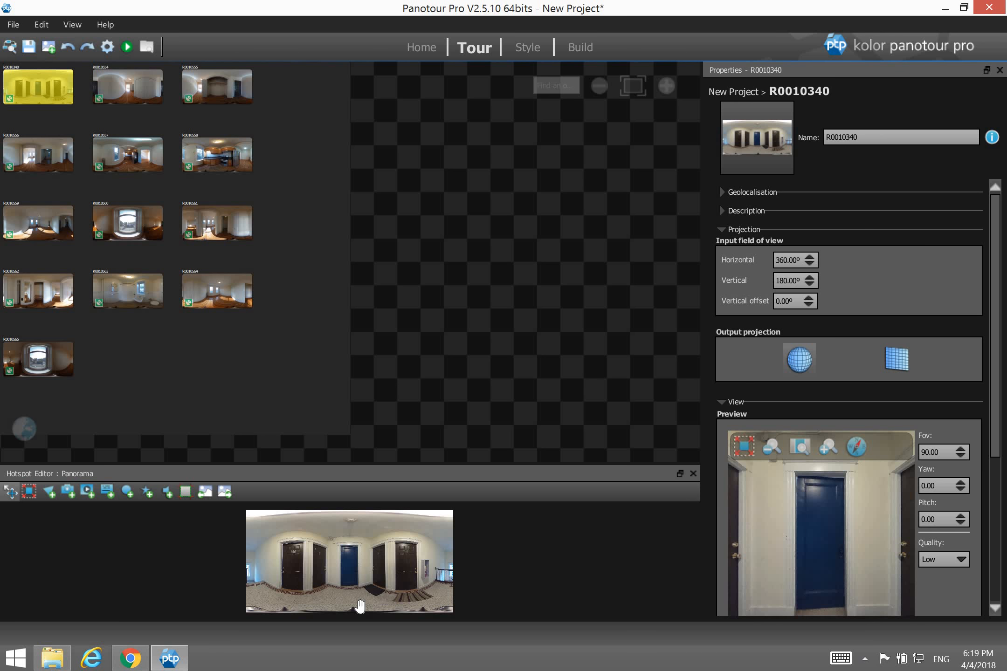
pyautogui.click(127, 492)
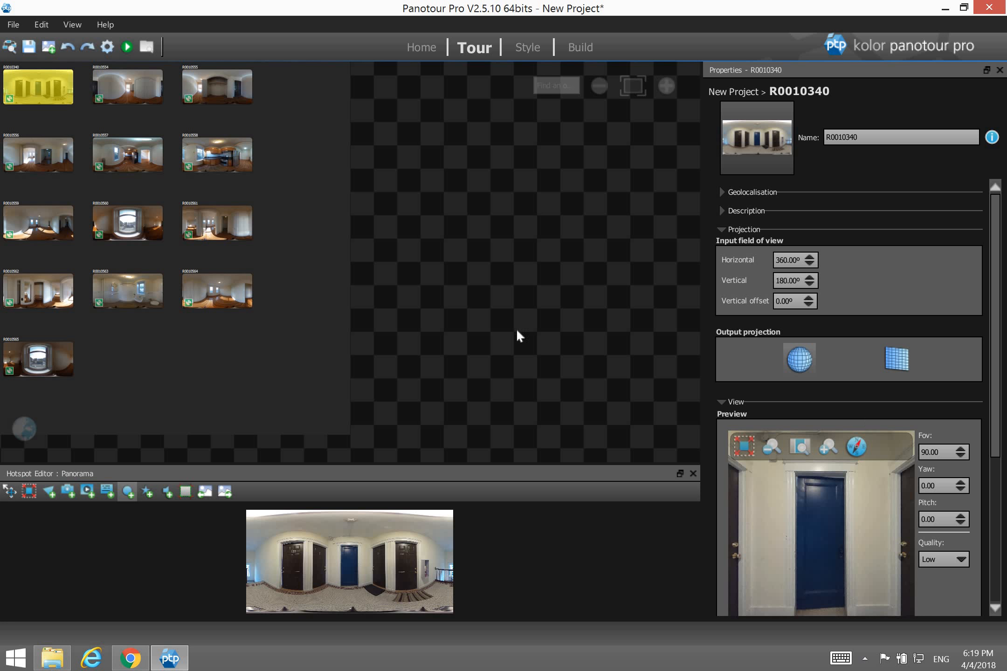
pyautogui.click(311, 369)
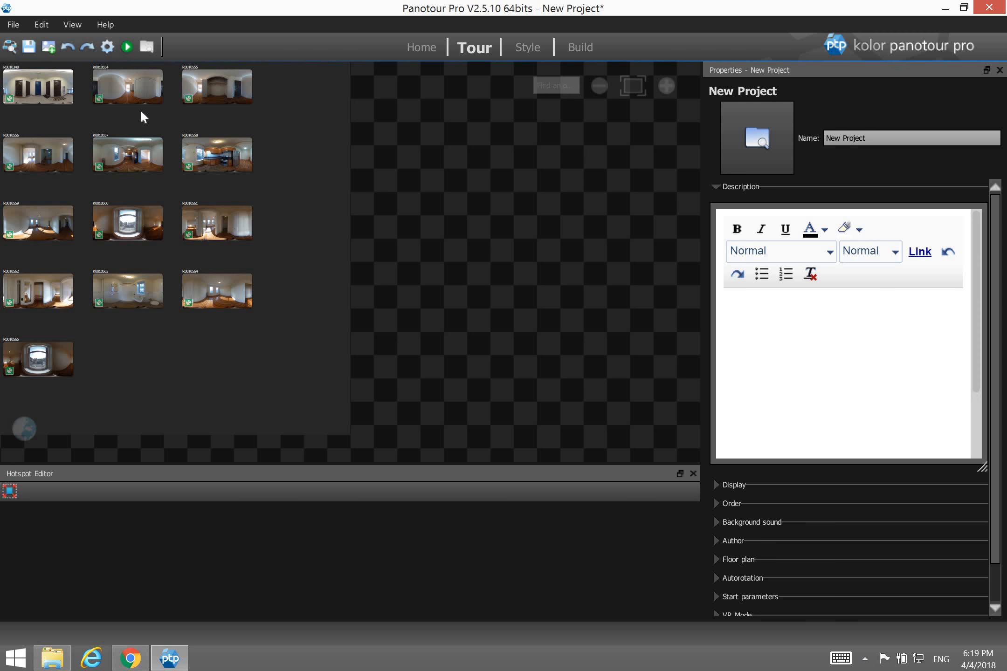
# Save the project, select all 13 panoramas, and show their shared Nadir patch settings.
pyautogui.click(28, 46)
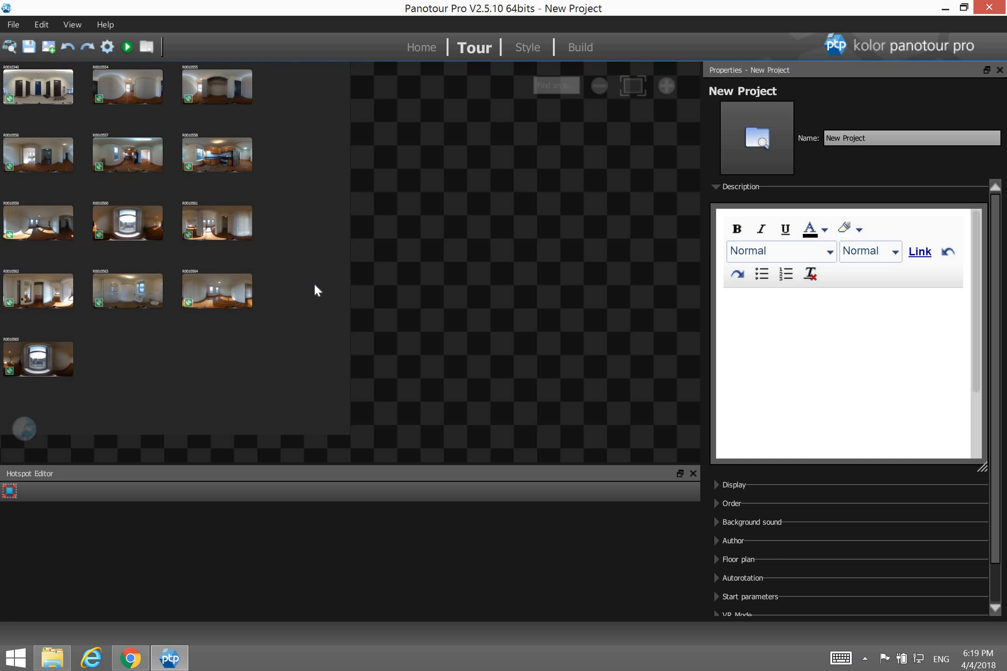
pyautogui.hotkey('ctrl', 'a')
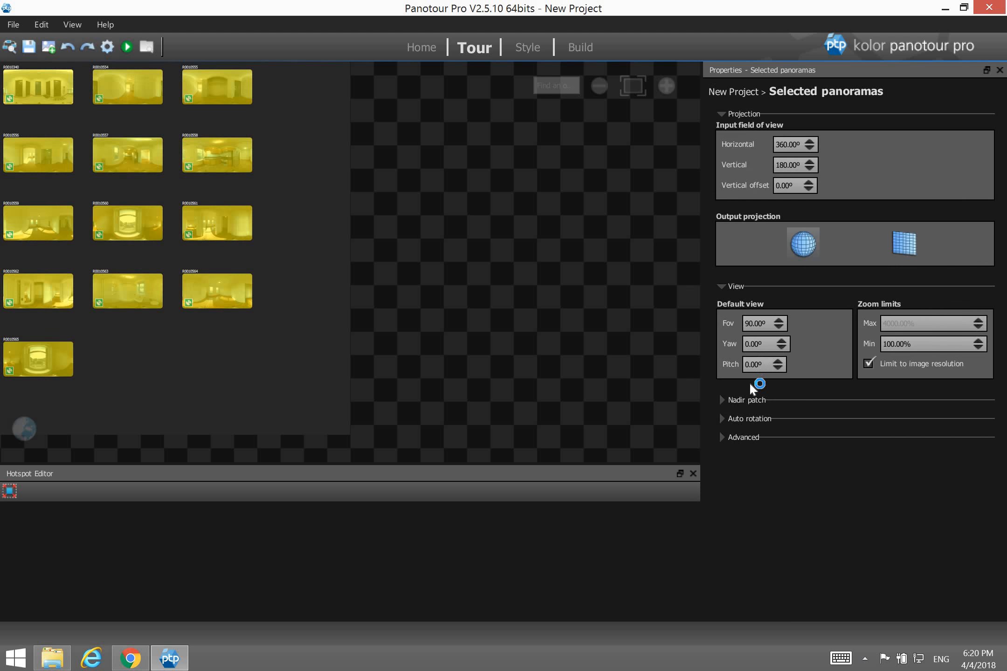
pyautogui.click(744, 402)
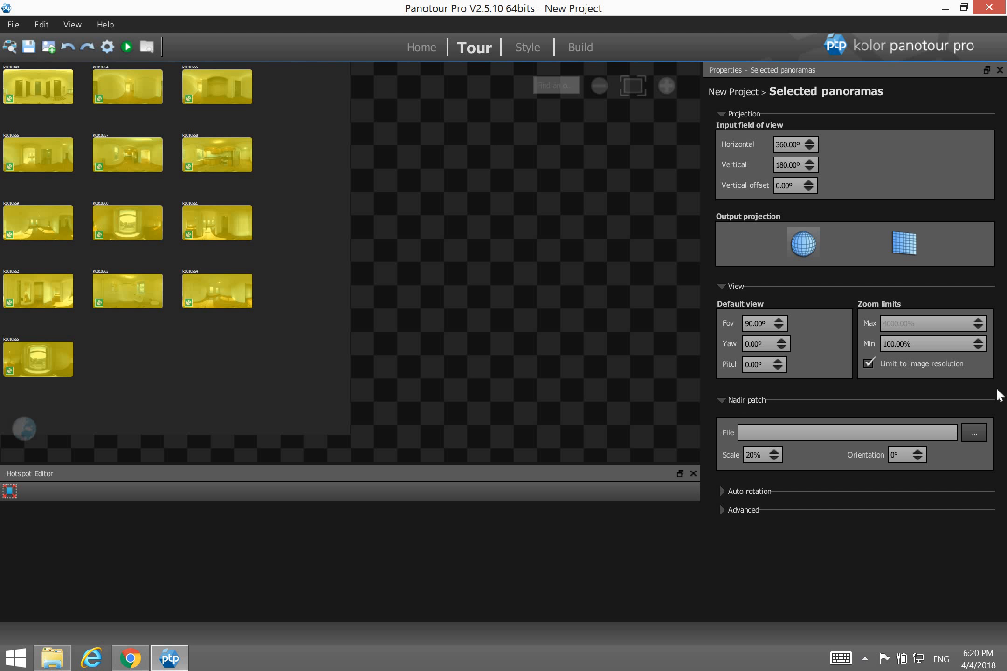
# Use PFL Logo round.png as the nadir patch for all panoramas, then deselect them.
pyautogui.click(972, 433)
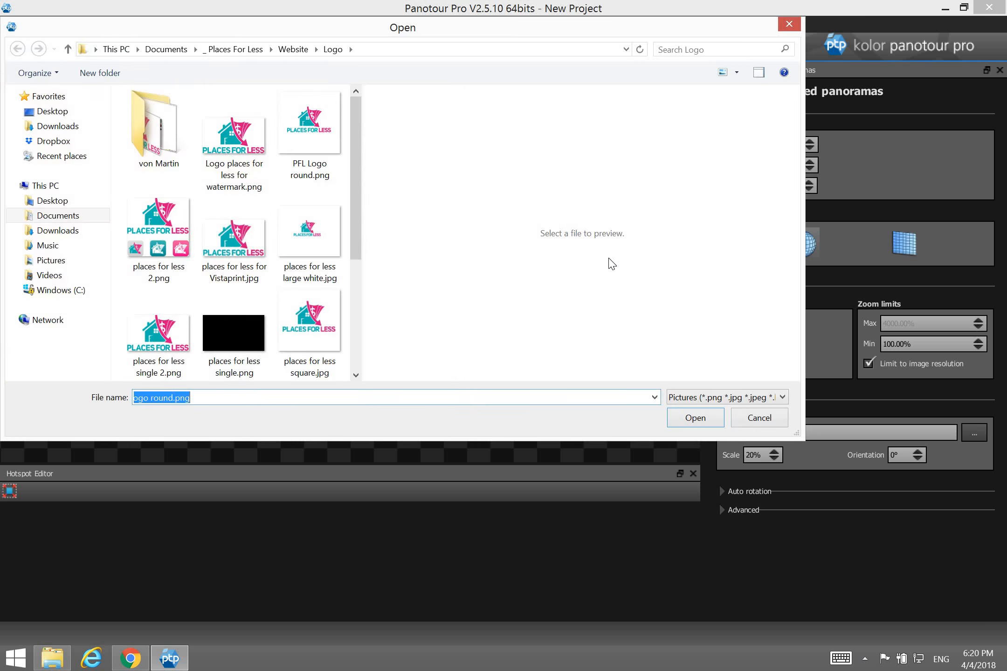
pyautogui.click(312, 117)
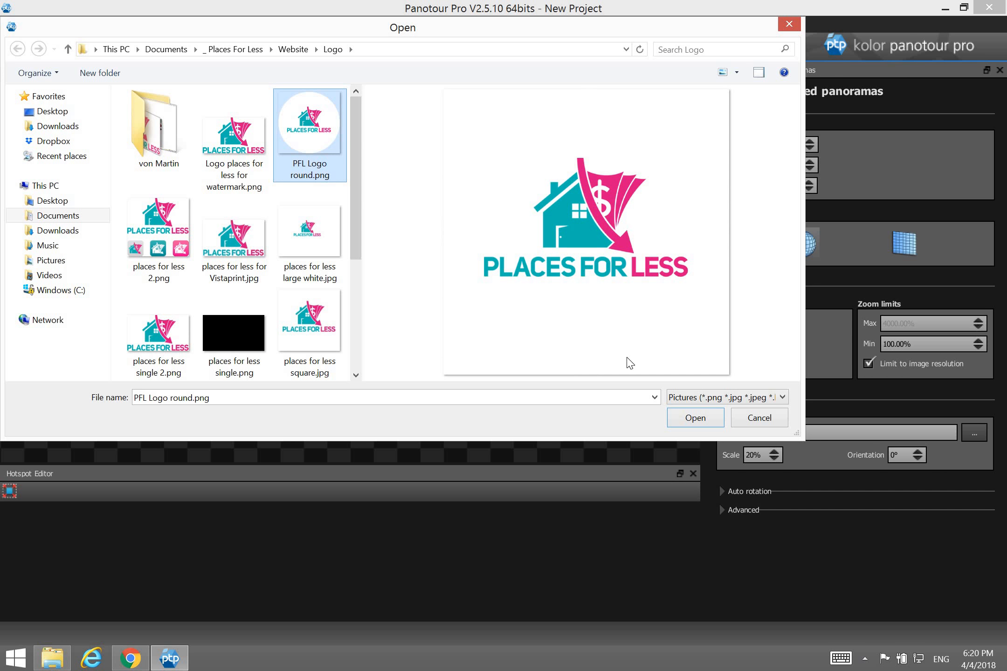
pyautogui.click(703, 419)
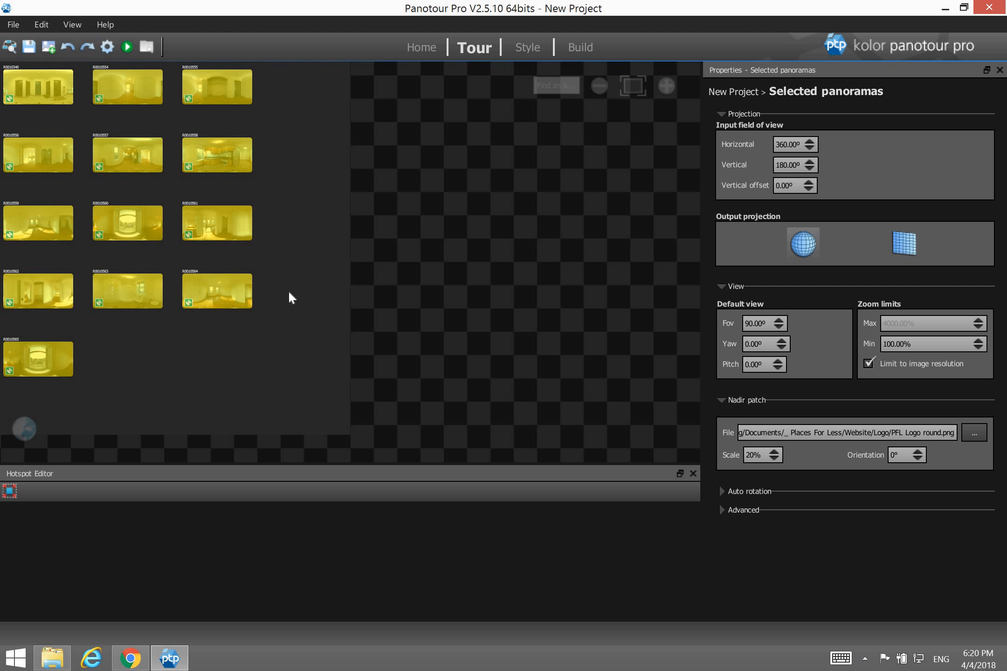
pyautogui.click(308, 281)
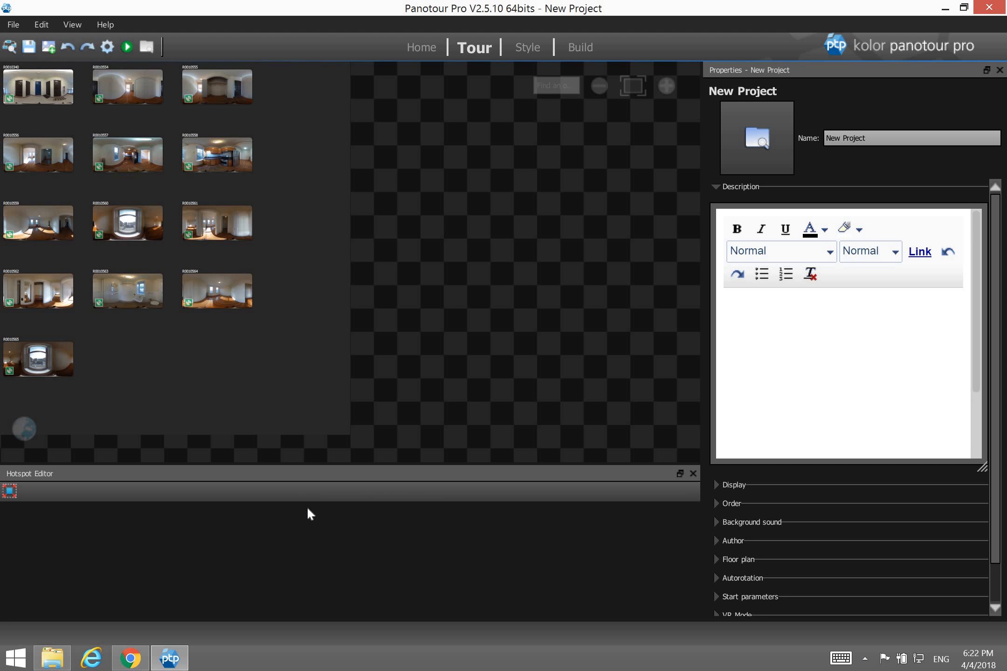
# Move the splitter up to make the hotspot editor taller.
pyautogui.moveTo(308, 464); pyautogui.dragTo(307, 394)
# Review panoramas R0010340 through R0010565 one by one, then reopen R0010559.
pyautogui.click(48, 94)
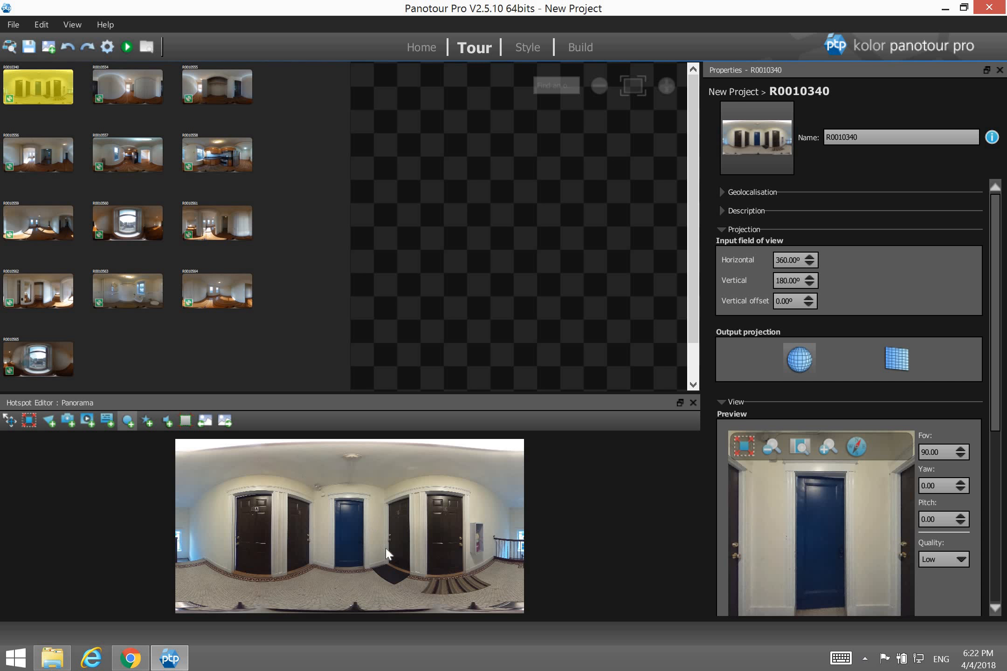
pyautogui.click(140, 88)
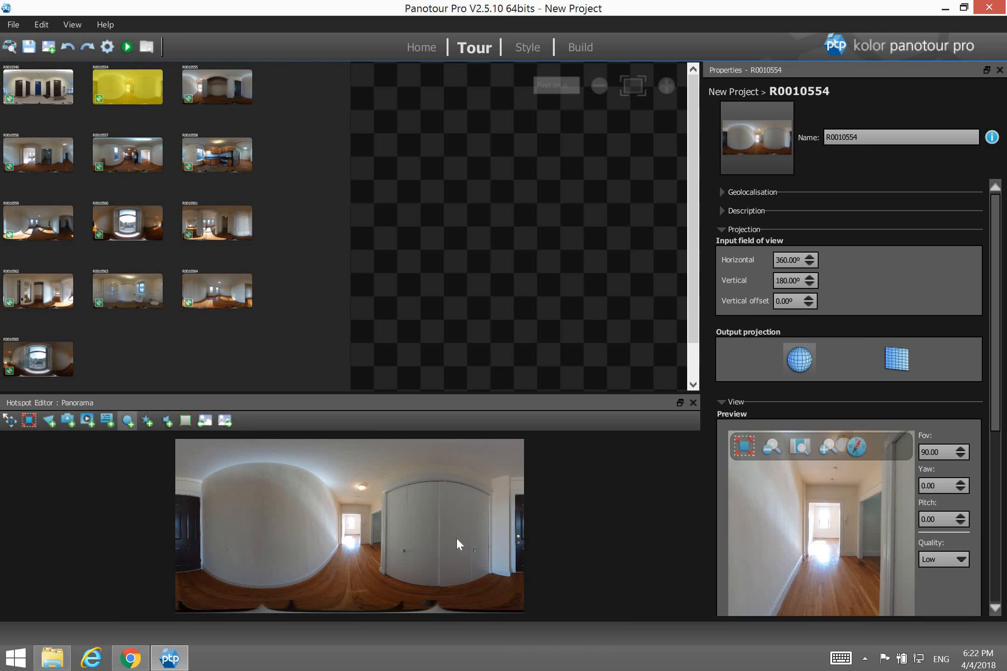
pyautogui.click(217, 92)
pyautogui.click(43, 166)
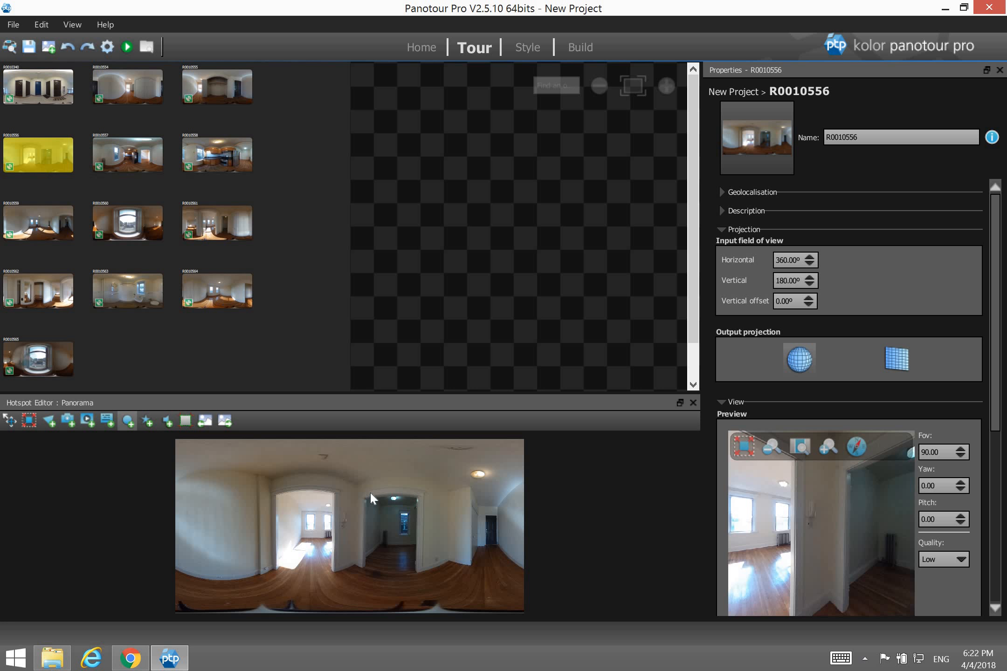
pyautogui.click(139, 161)
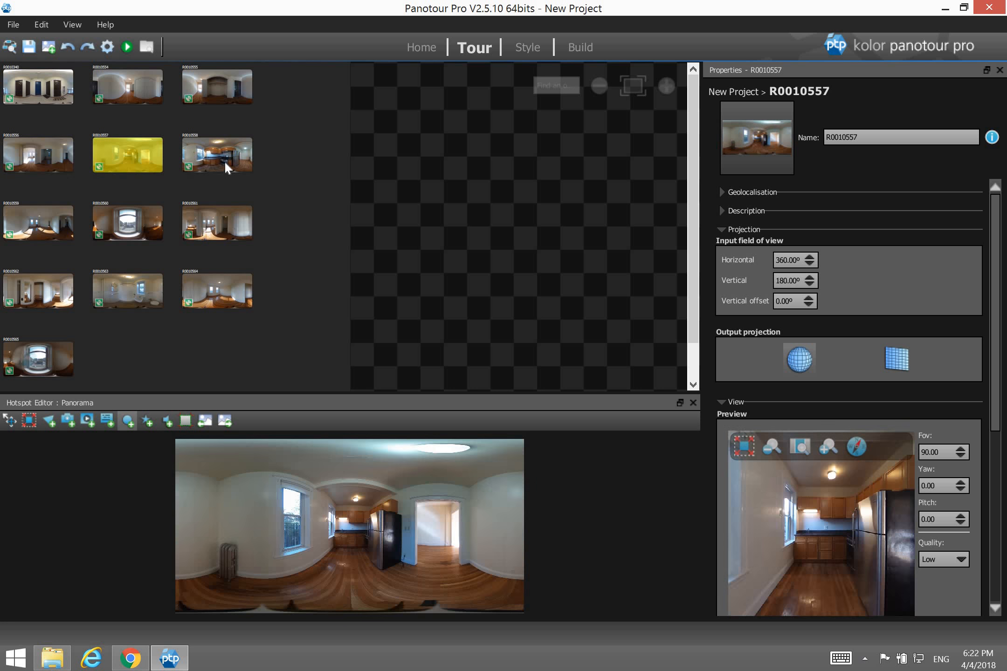
pyautogui.click(224, 161)
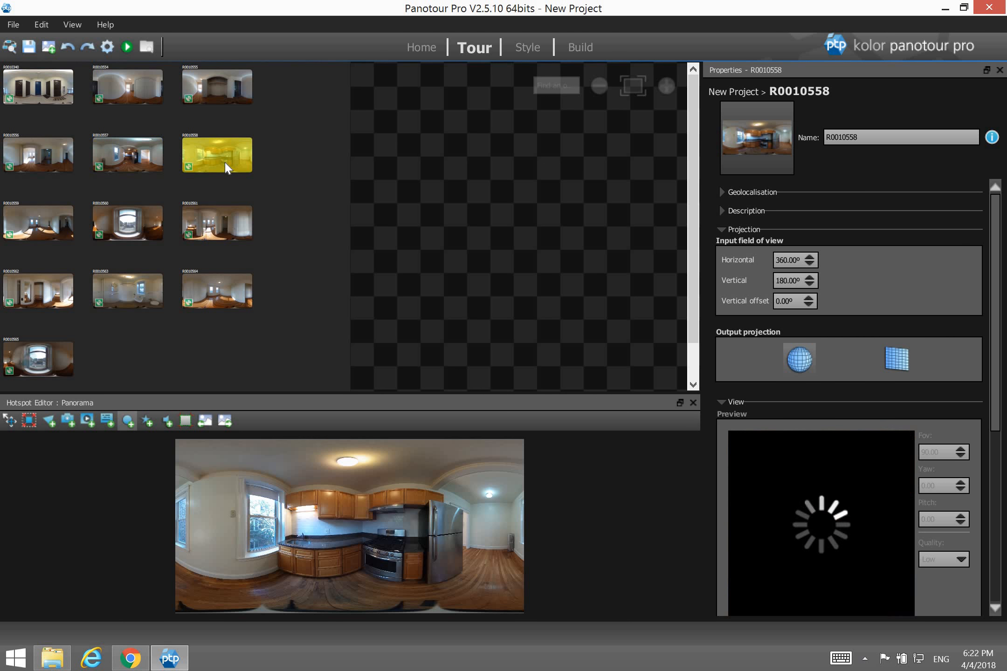
pyautogui.click(45, 237)
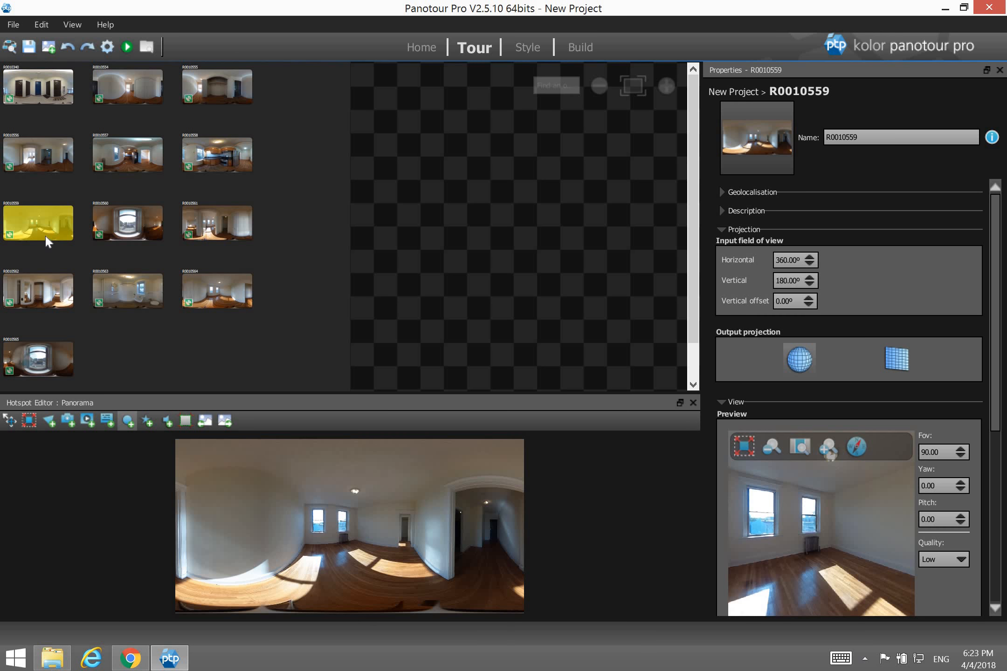
pyautogui.click(135, 225)
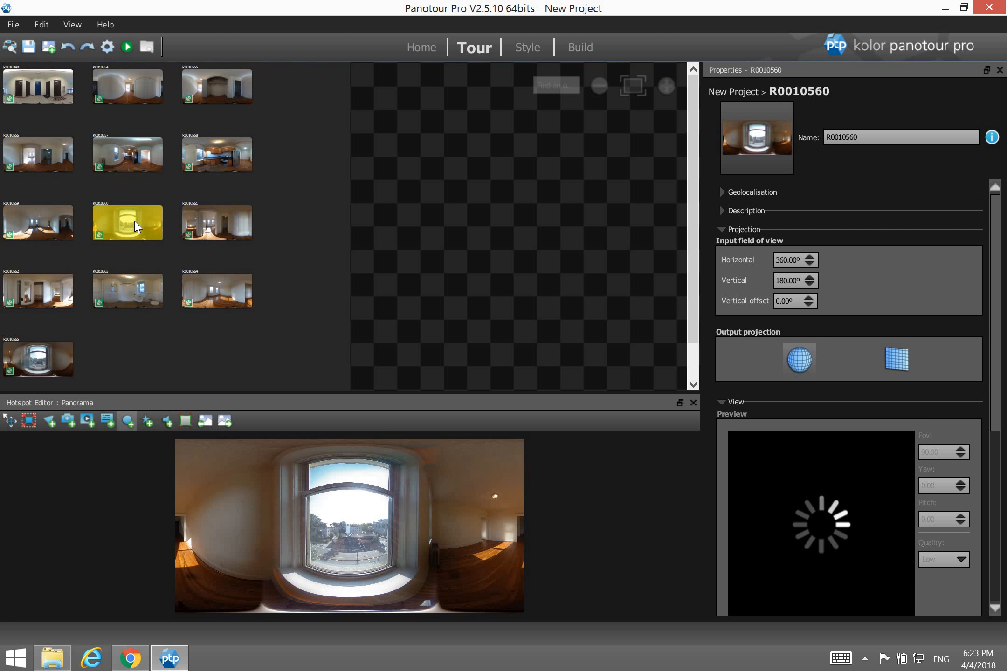
pyautogui.click(217, 225)
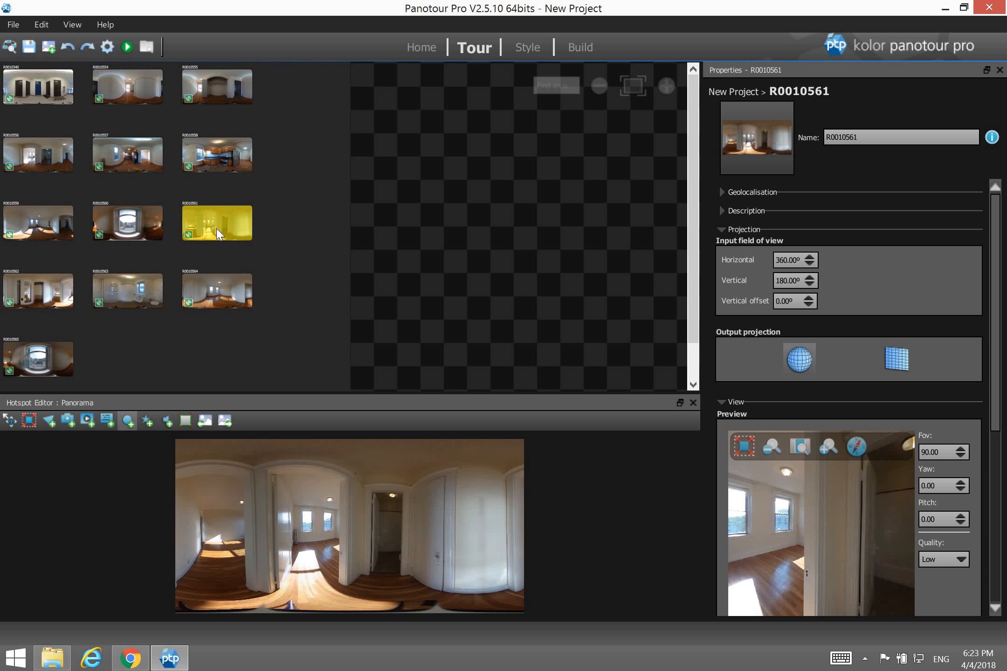
pyautogui.click(49, 288)
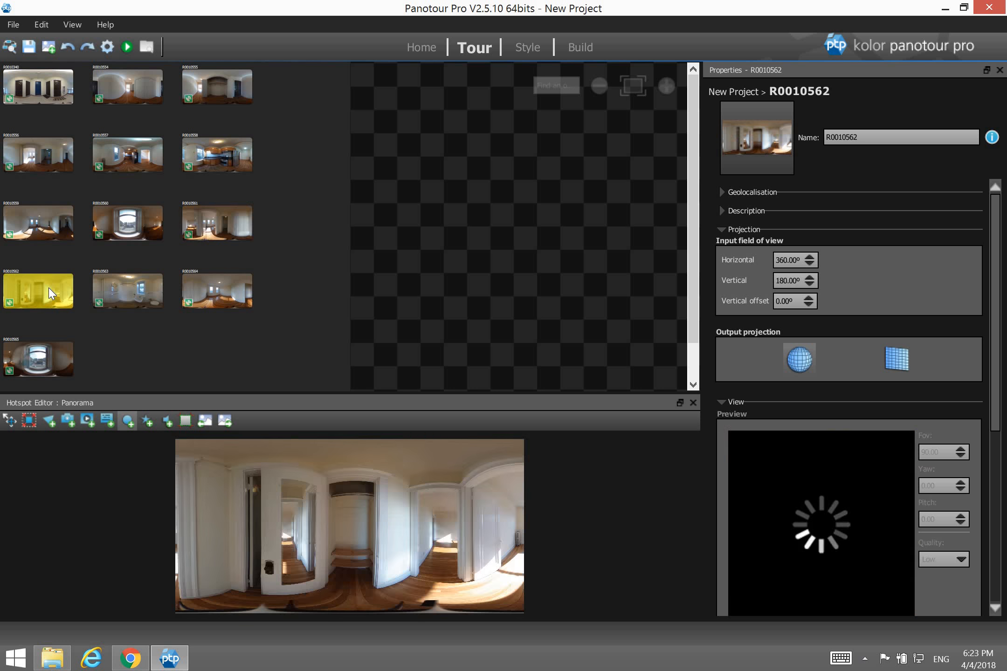
pyautogui.click(136, 286)
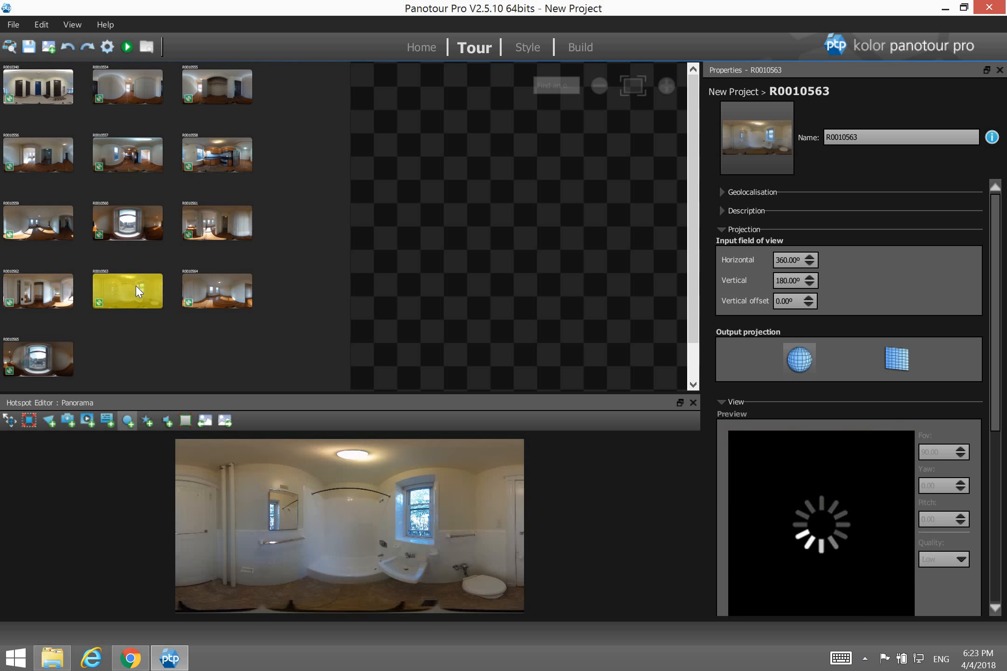
pyautogui.click(215, 286)
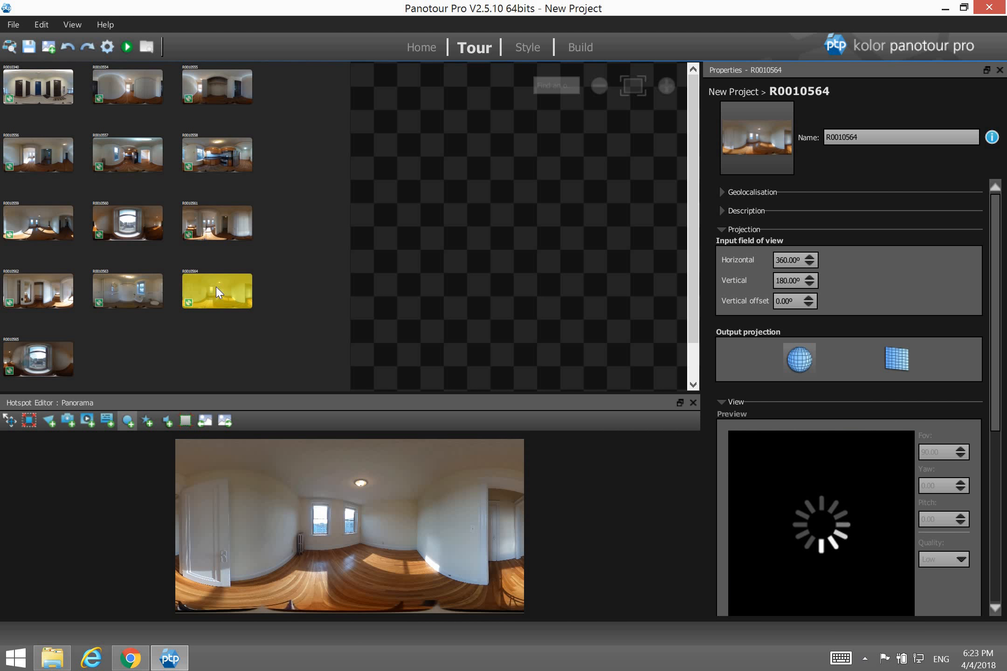
pyautogui.click(58, 361)
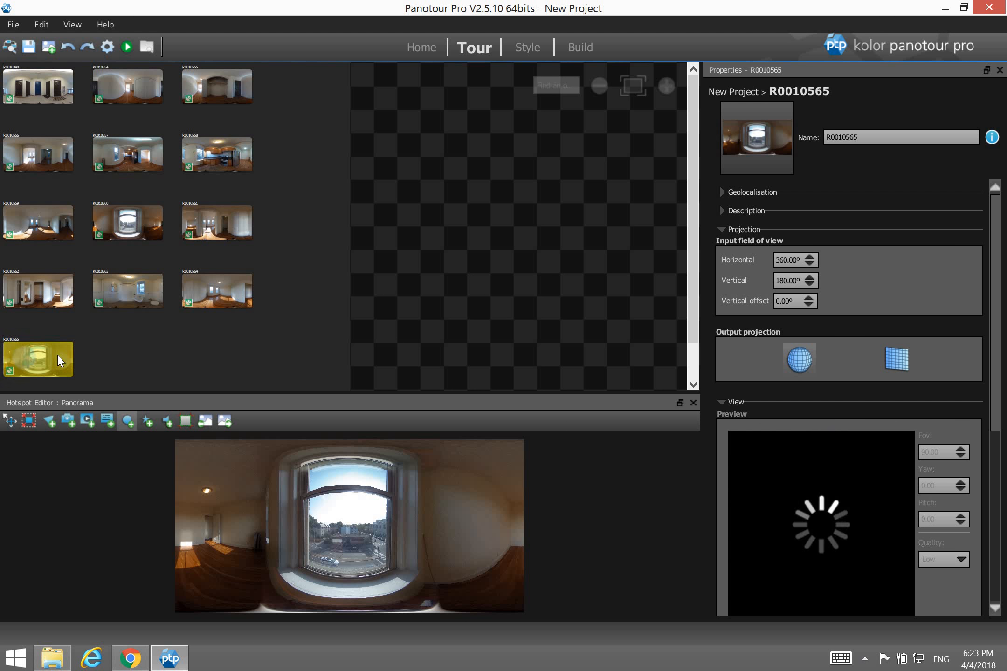
pyautogui.click(47, 215)
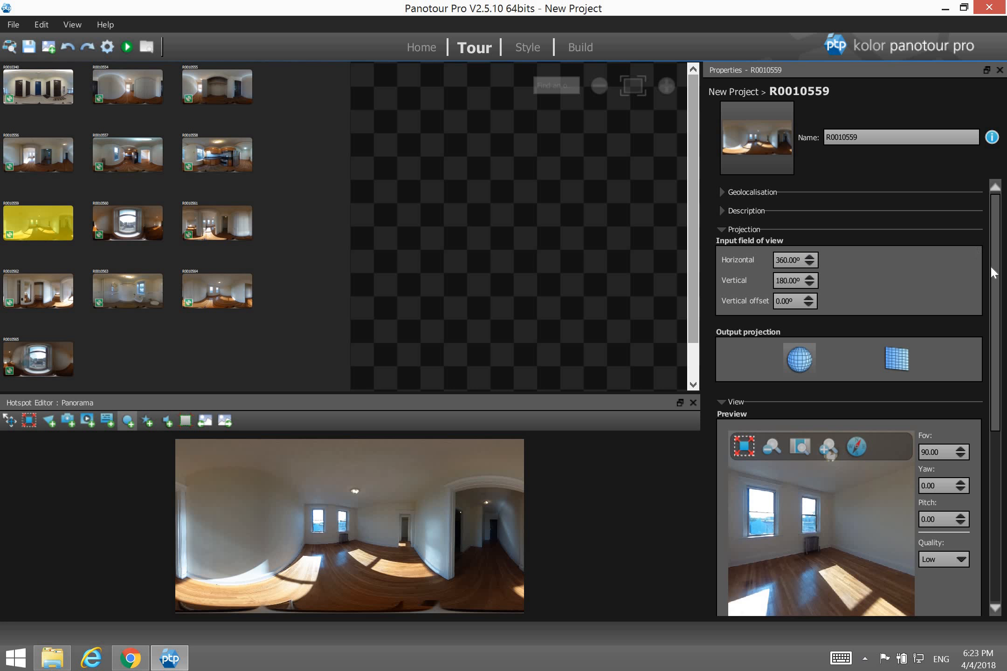
# Turn R0010559's preview toward the windows, at yaw -11.70 and pitch -7.43.
pyautogui.moveTo(994, 275); pyautogui.dragTo(1005, 402)
pyautogui.scroll(-3, 862, 261)
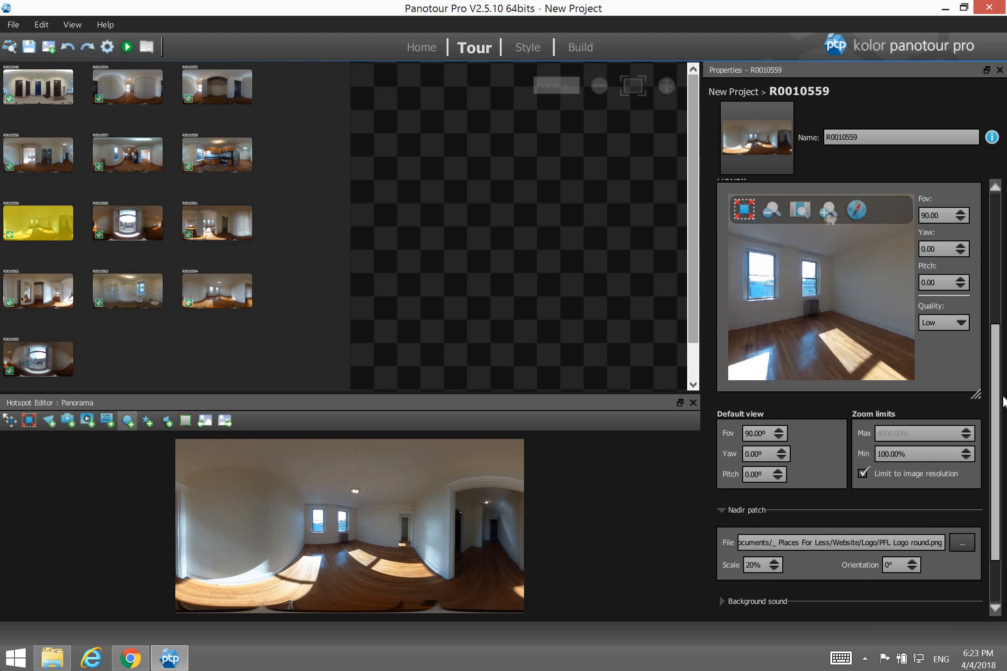
pyautogui.moveTo(995, 364); pyautogui.dragTo(1002, 313)
pyautogui.moveTo(800, 339); pyautogui.dragTo(857, 328)
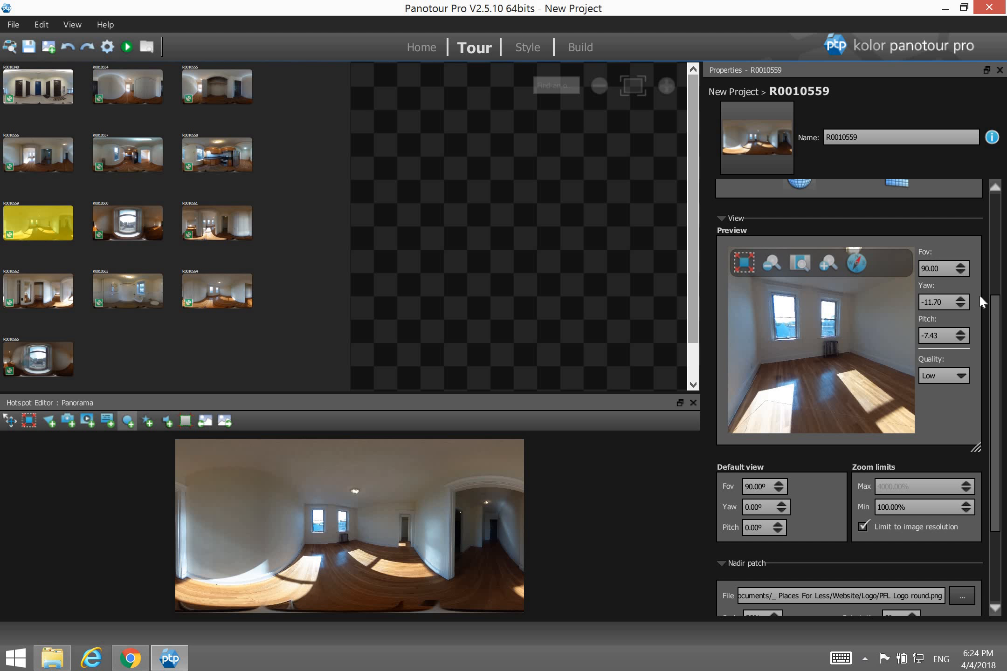
# Level R0010559's preview by setting Preview Pitch to 0.
pyautogui.click(960, 339)
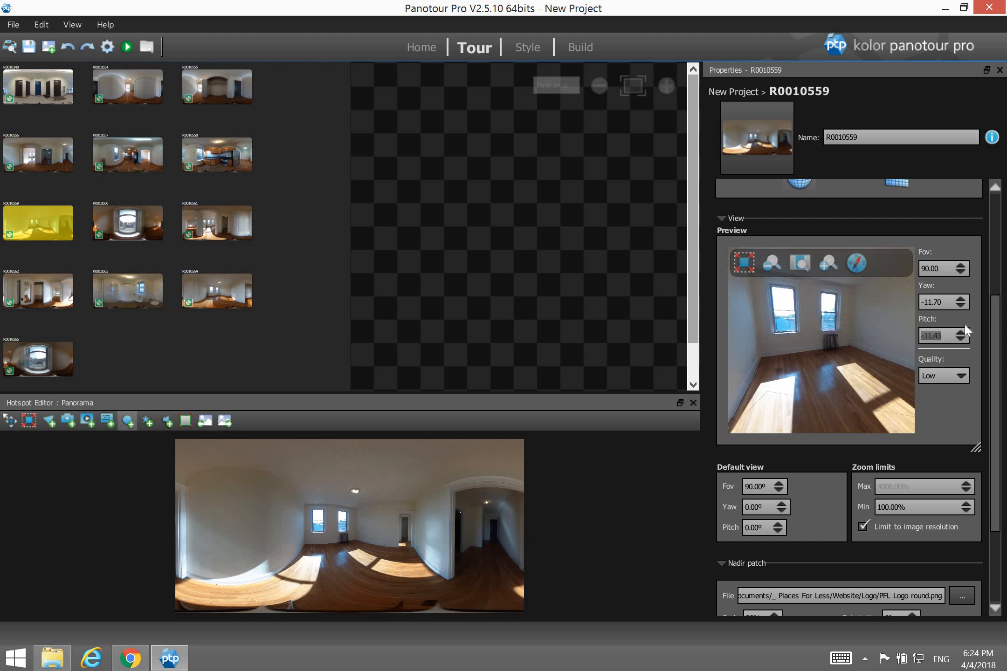
pyautogui.scroll(3, 962, 329)
pyautogui.scroll(2, 962, 335)
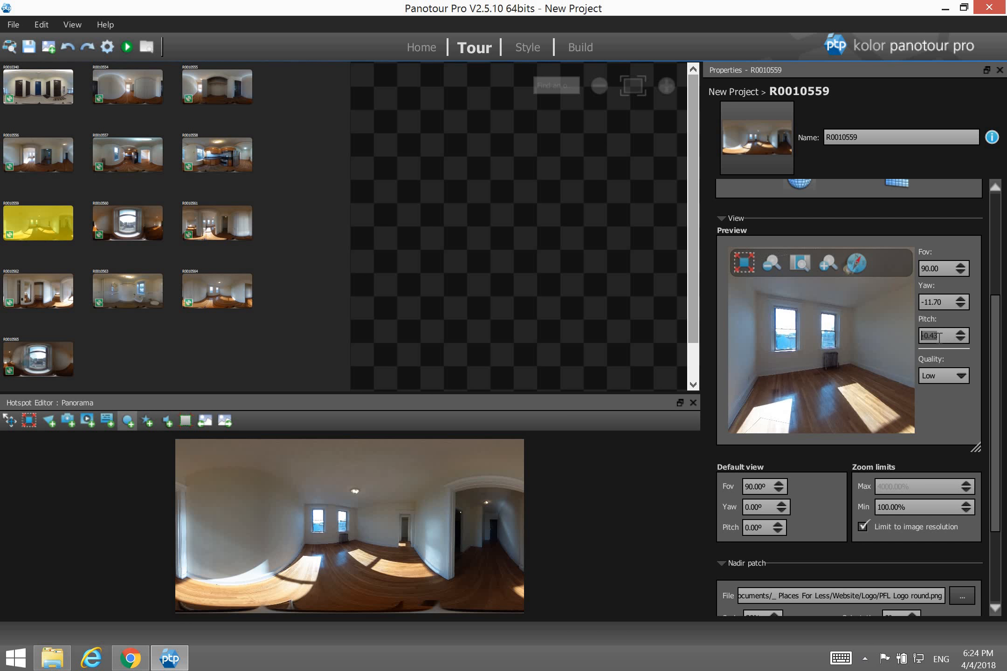
pyautogui.moveTo(942, 335); pyautogui.dragTo(874, 333)
pyautogui.write('0')
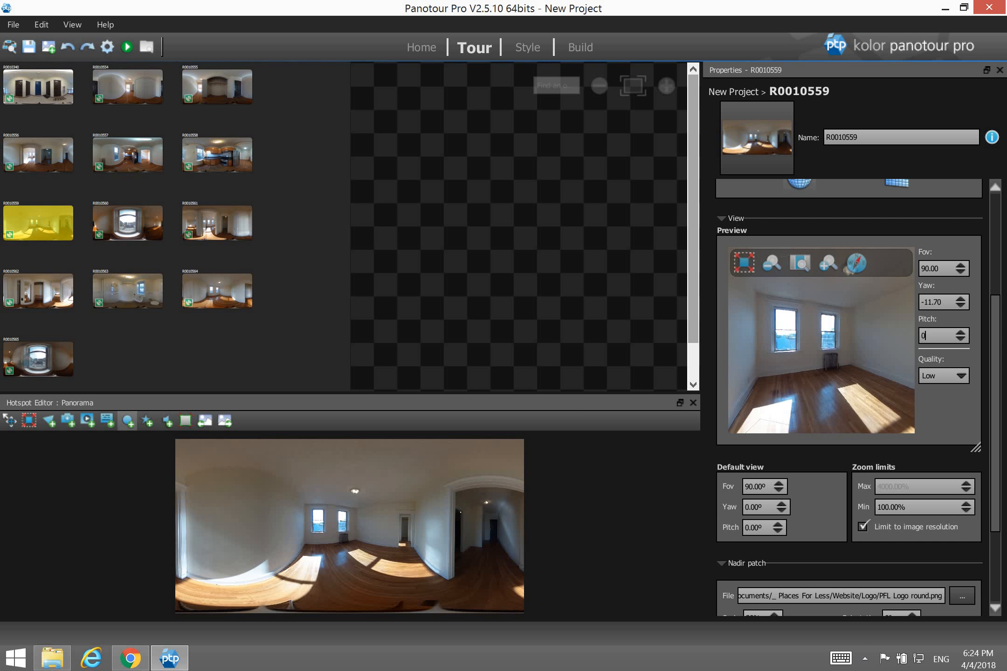
pyautogui.press('Return')
# Nudge the preview yaw, bring it back to -11.70, and begin lowering the default view yaw.
pyautogui.click(960, 299)
pyautogui.click(960, 298)
pyautogui.click(960, 298)
pyautogui.click(960, 298)
pyautogui.click(960, 299)
pyautogui.click(960, 299)
pyautogui.click(961, 298)
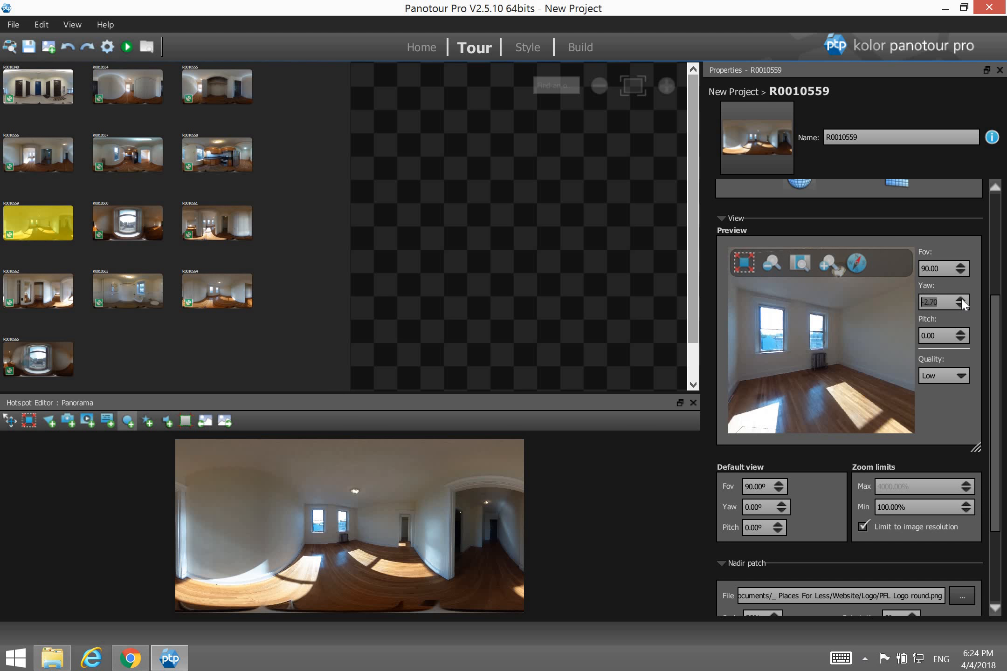
pyautogui.click(782, 510)
pyautogui.click(782, 511)
pyautogui.click(782, 511)
pyautogui.click(782, 511)
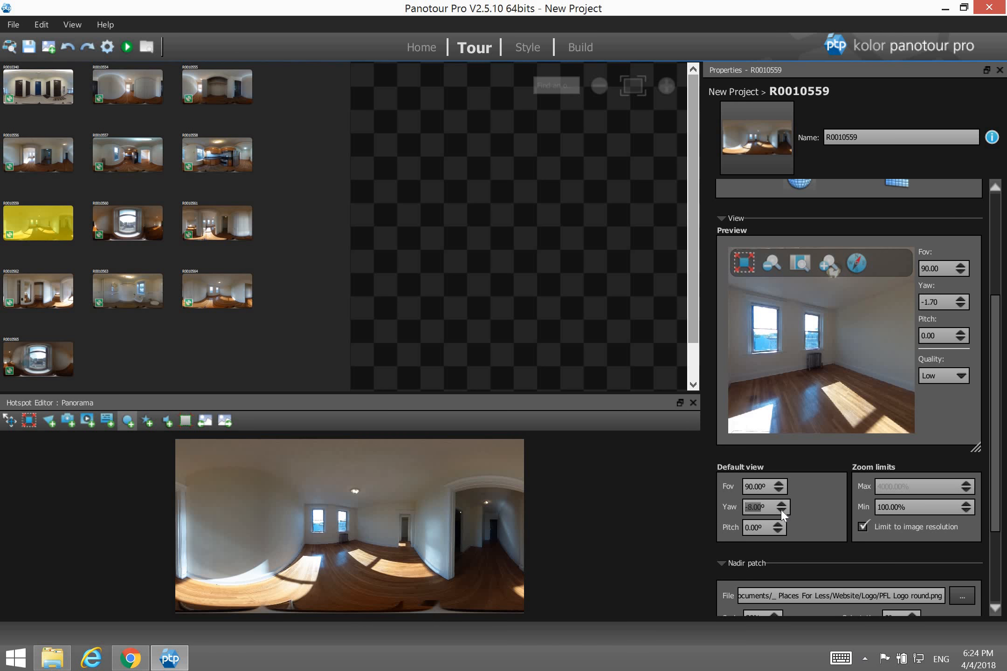
pyautogui.click(781, 511)
pyautogui.click(781, 511)
pyautogui.click(781, 511)
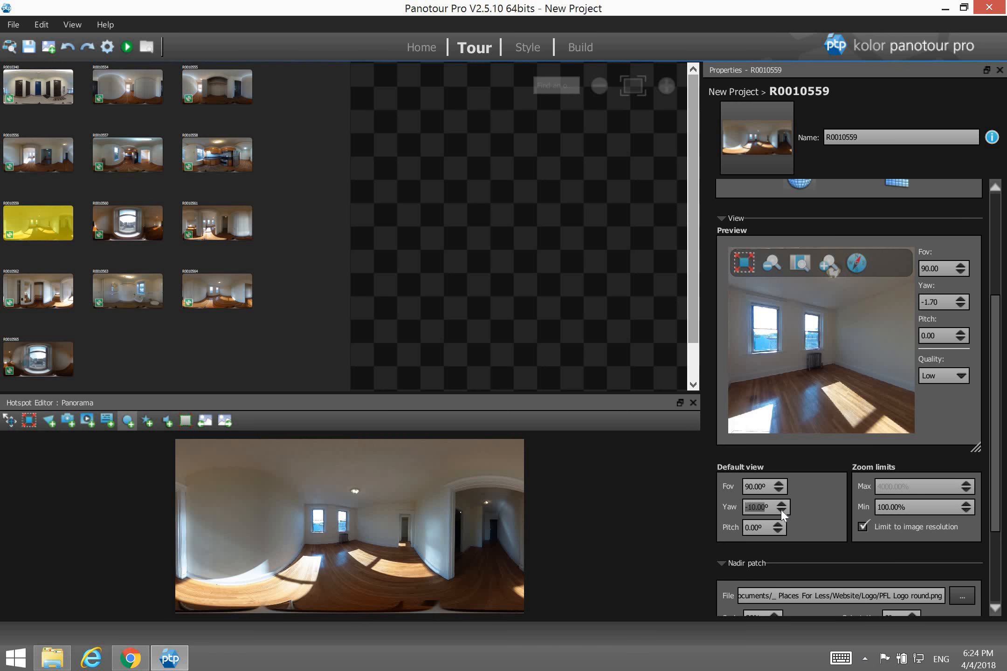
pyautogui.click(959, 304)
pyautogui.click(959, 304)
pyautogui.click(959, 305)
pyautogui.click(958, 304)
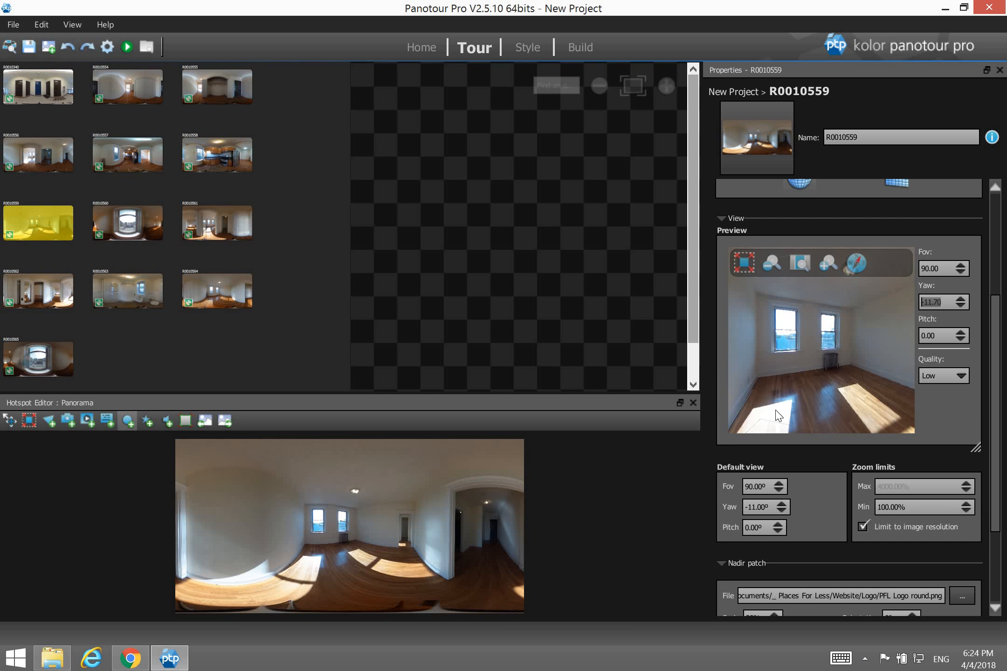
# Turn the preview to yaw -24.70, set Default view yaw to -20.00°, then deselect the panorama.
pyautogui.click(960, 304)
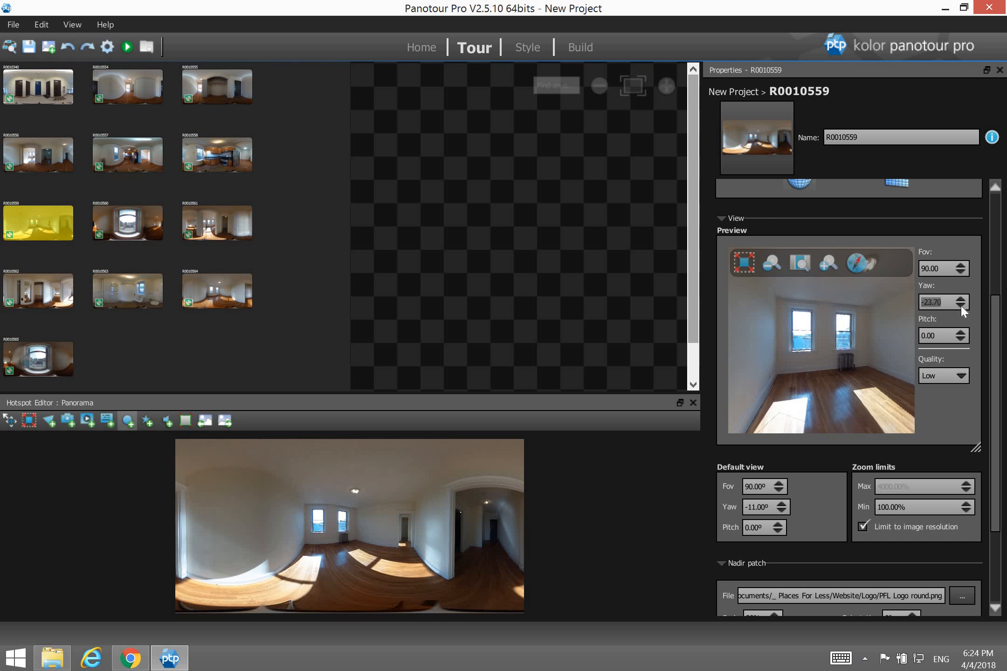
pyautogui.click(960, 304)
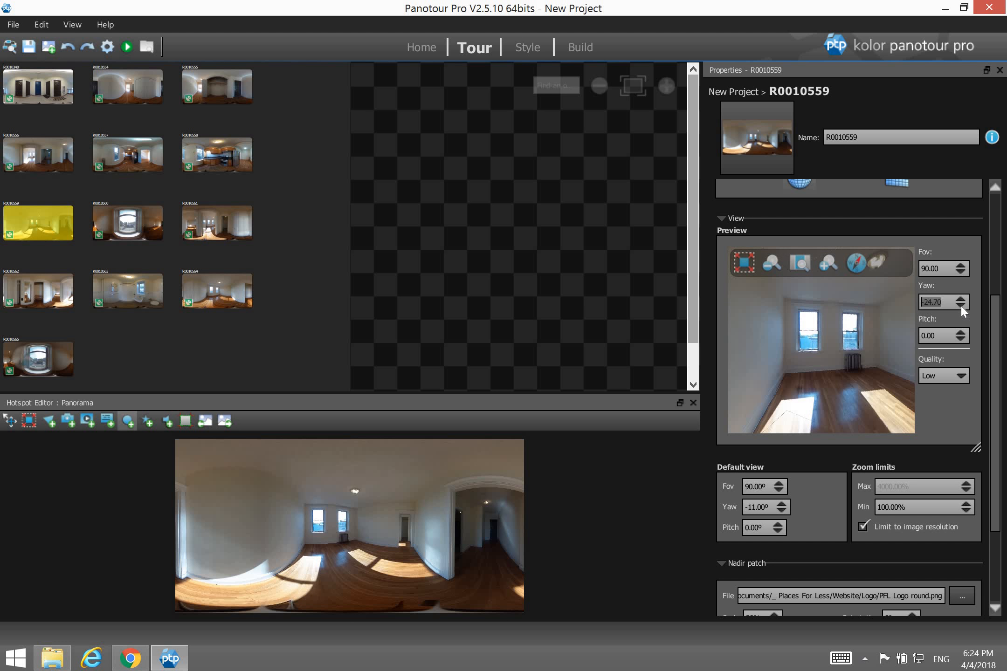
pyautogui.doubleClick(781, 511)
pyautogui.doubleClick(782, 511)
pyautogui.click(824, 512)
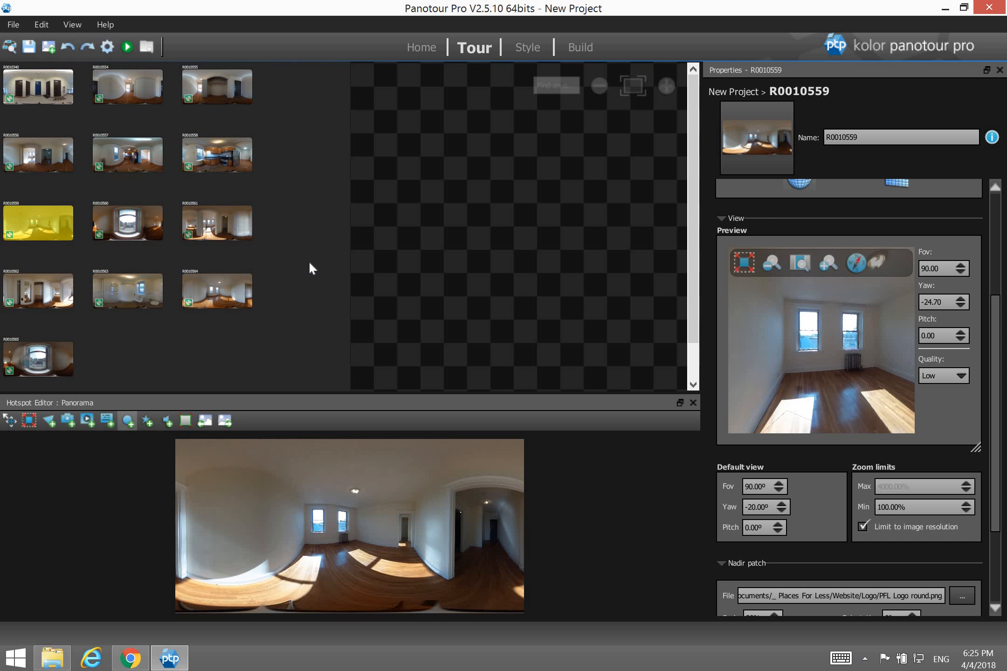
pyautogui.click(536, 380)
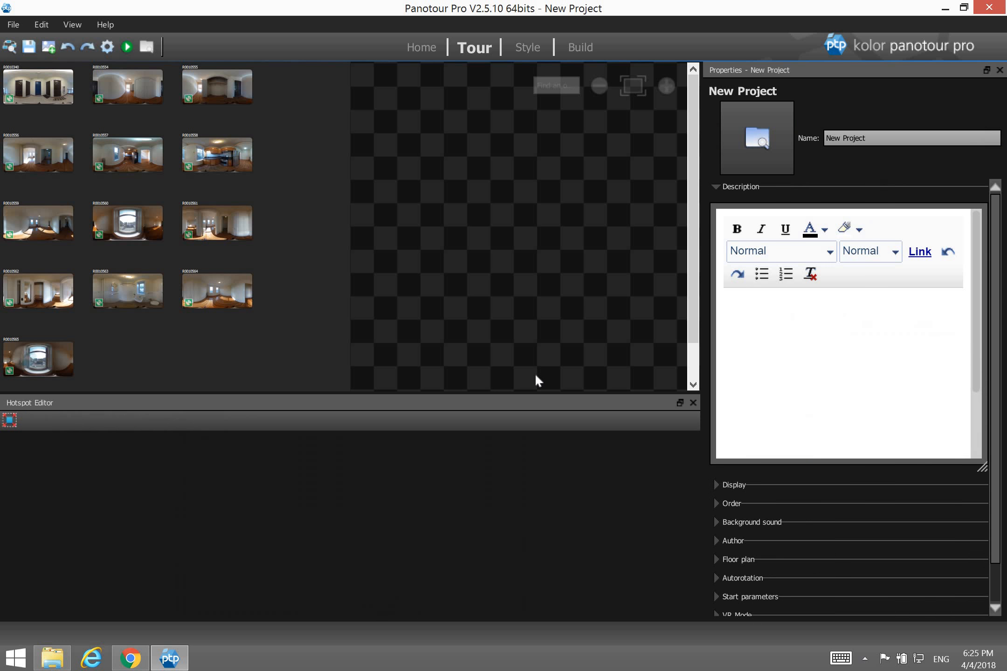
# Expand Order, widen the Properties panel, and drag R0010559 to the top of the list.
pyautogui.click(731, 505)
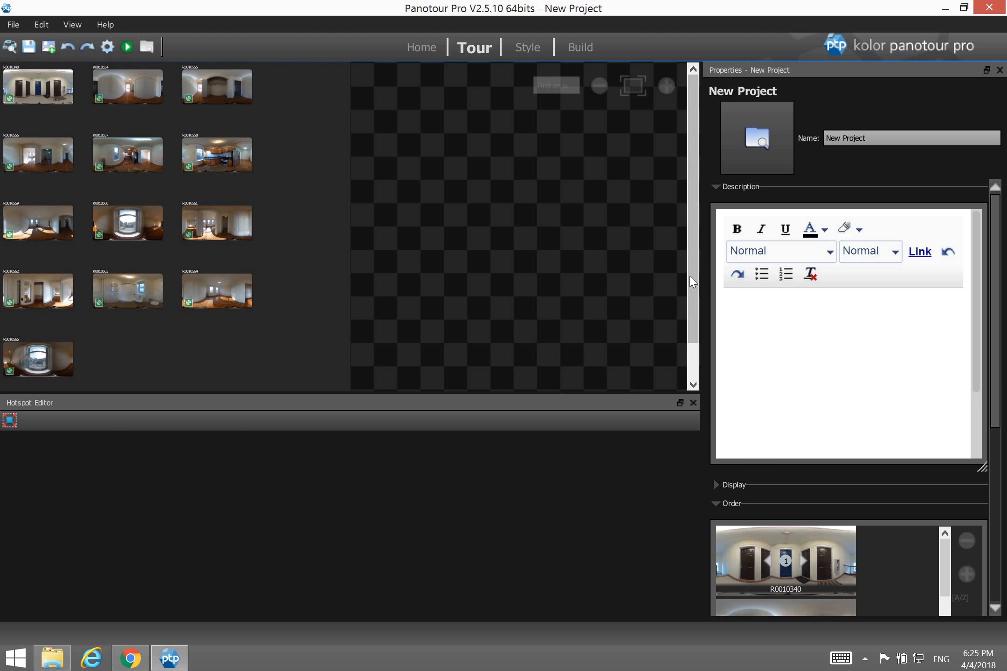
pyautogui.moveTo(703, 281); pyautogui.dragTo(601, 281)
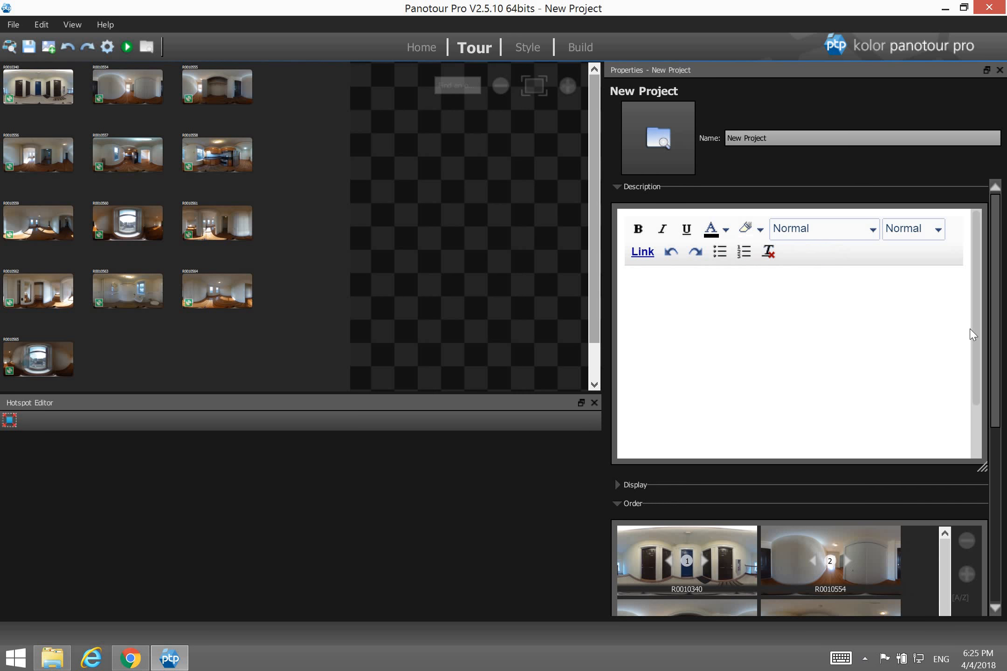
pyautogui.moveTo(1001, 368); pyautogui.dragTo(1000, 519)
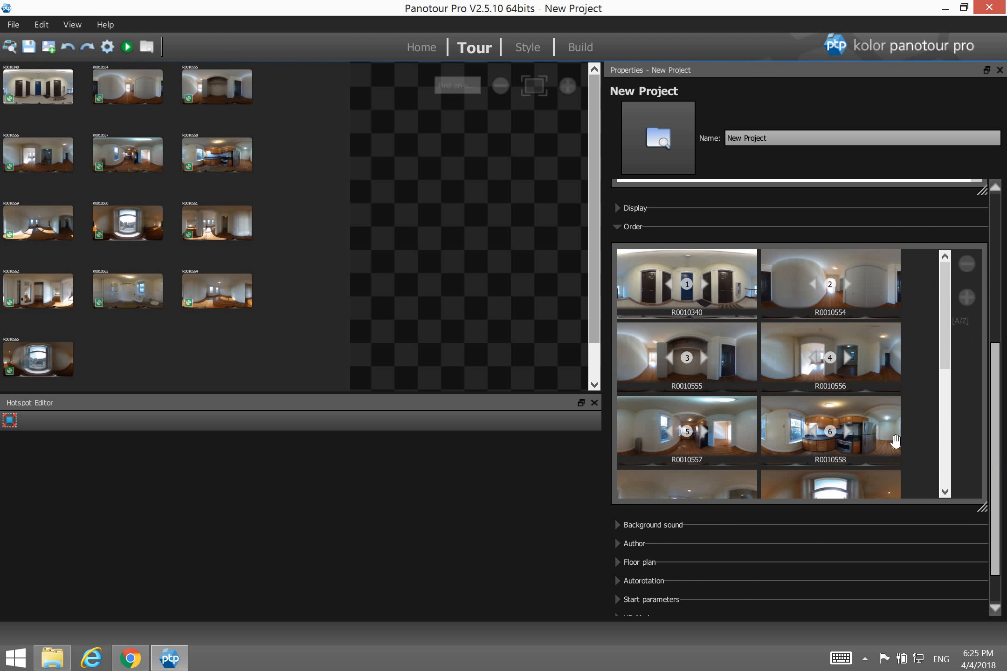
pyautogui.scroll(-2, 886, 359)
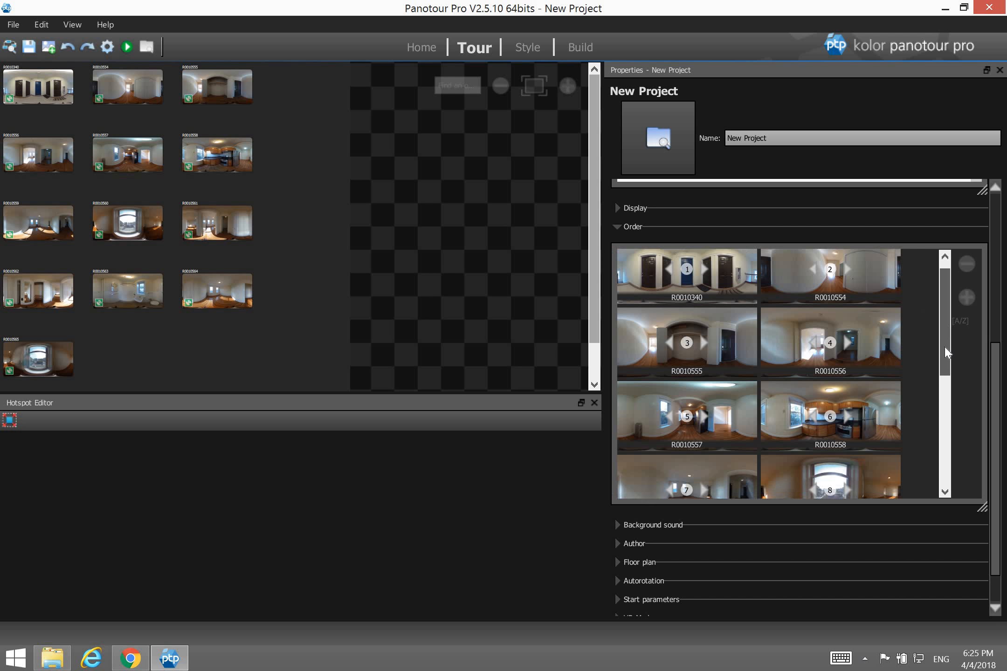
pyautogui.moveTo(716, 448); pyautogui.dragTo(706, 283)
pyautogui.moveTo(943, 337); pyautogui.dragTo(931, 301)
pyautogui.moveTo(880, 371); pyautogui.dragTo(695, 289)
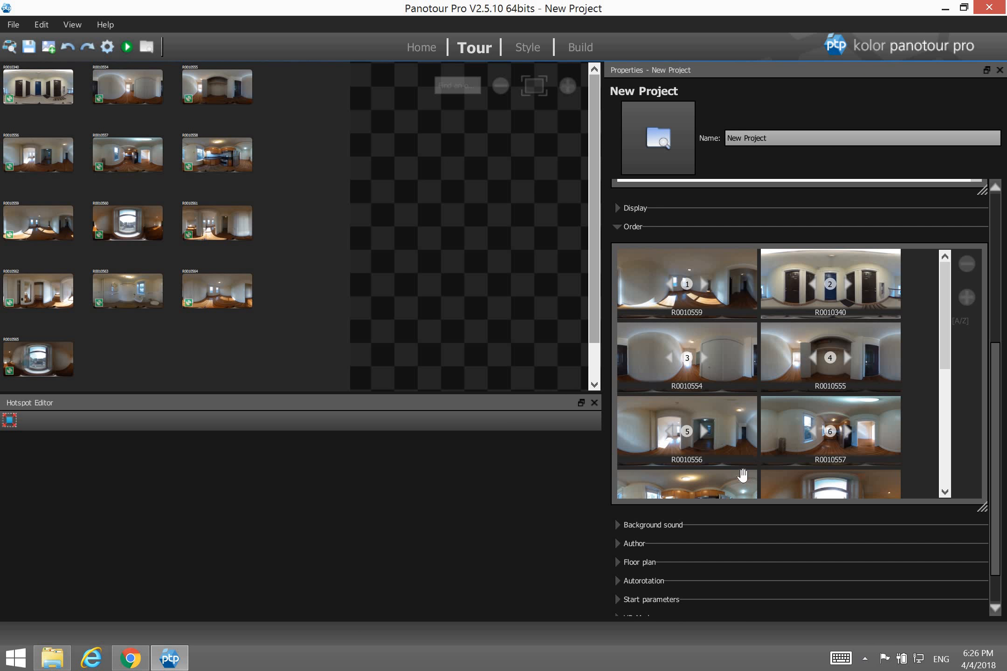
# Drag R0010558, R0010563 and R0010564 into slots 2, 3 and 4 of the Order list.
pyautogui.moveTo(742, 485); pyautogui.dragTo(818, 324)
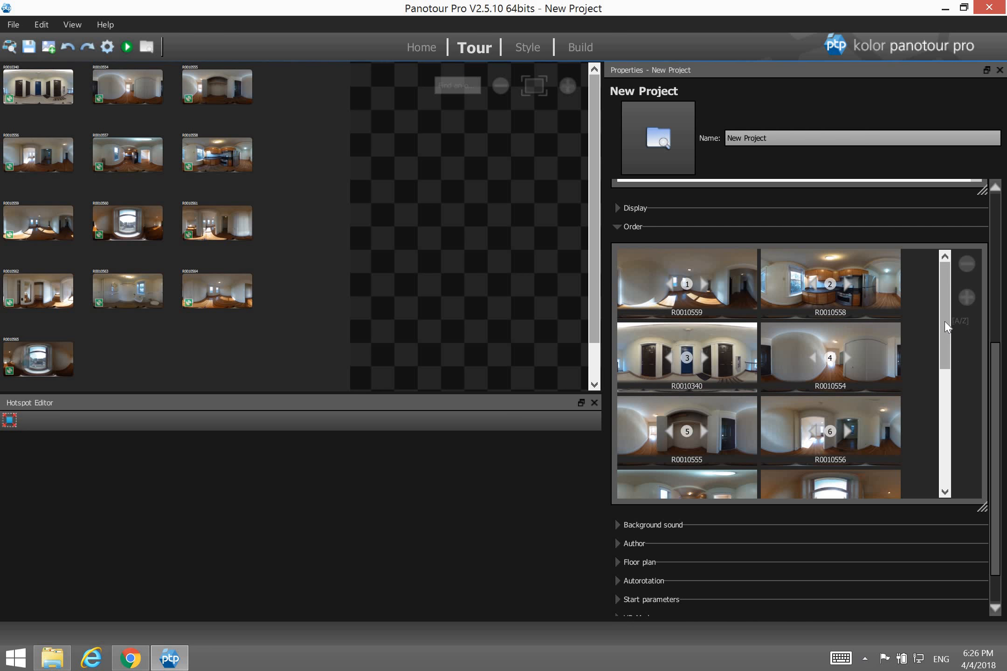
pyautogui.moveTo(945, 322); pyautogui.dragTo(947, 441)
pyautogui.moveTo(732, 391); pyautogui.dragTo(723, 261)
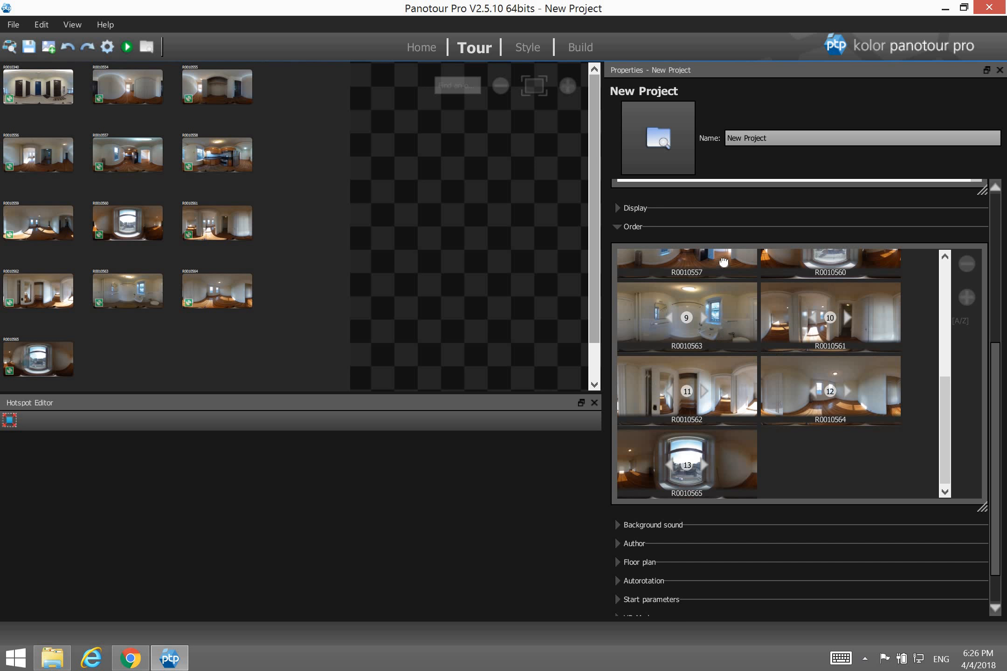
pyautogui.moveTo(946, 398); pyautogui.dragTo(941, 315)
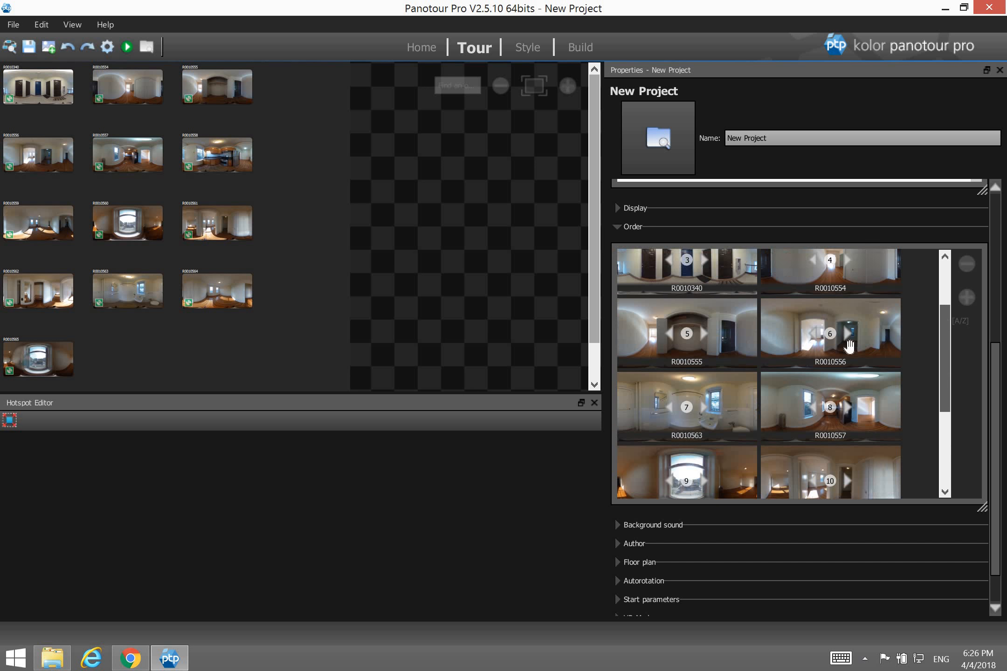
pyautogui.moveTo(737, 404); pyautogui.dragTo(699, 268)
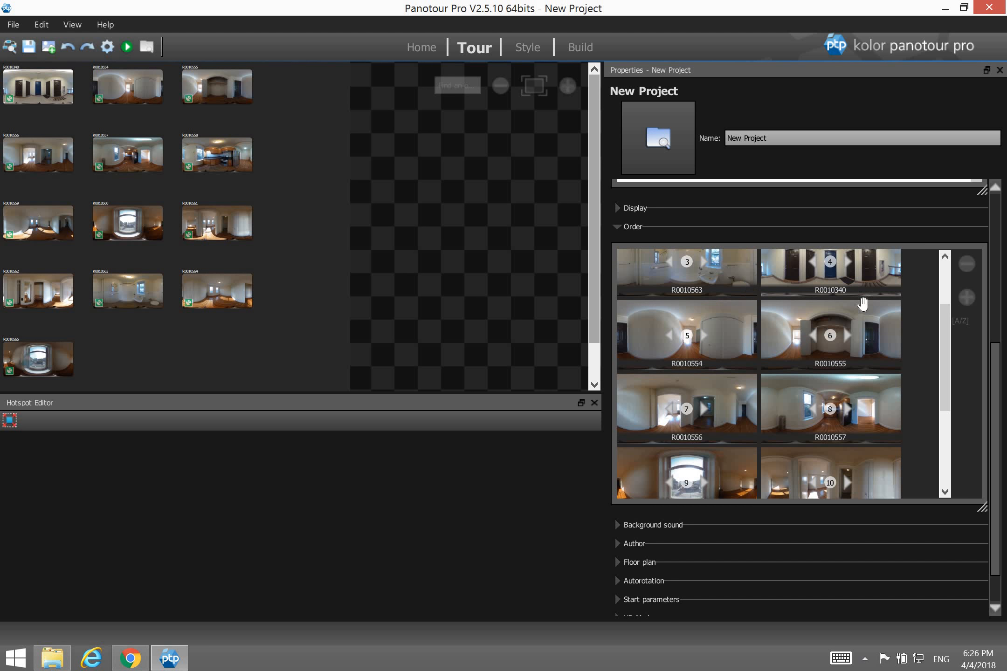
pyautogui.moveTo(942, 346); pyautogui.dragTo(961, 427)
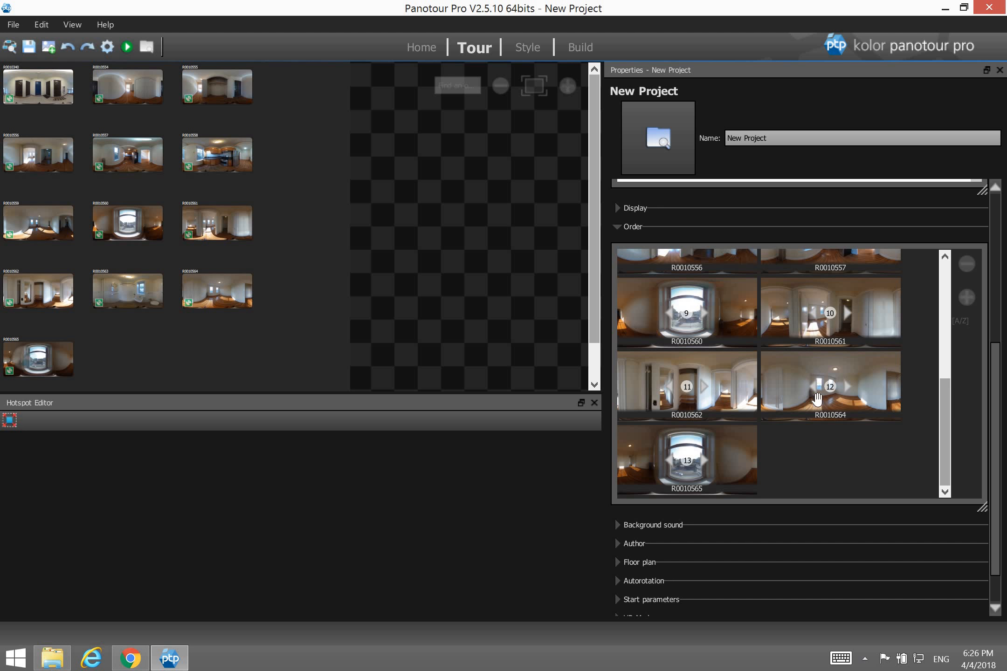
pyautogui.moveTo(868, 394); pyautogui.dragTo(881, 264)
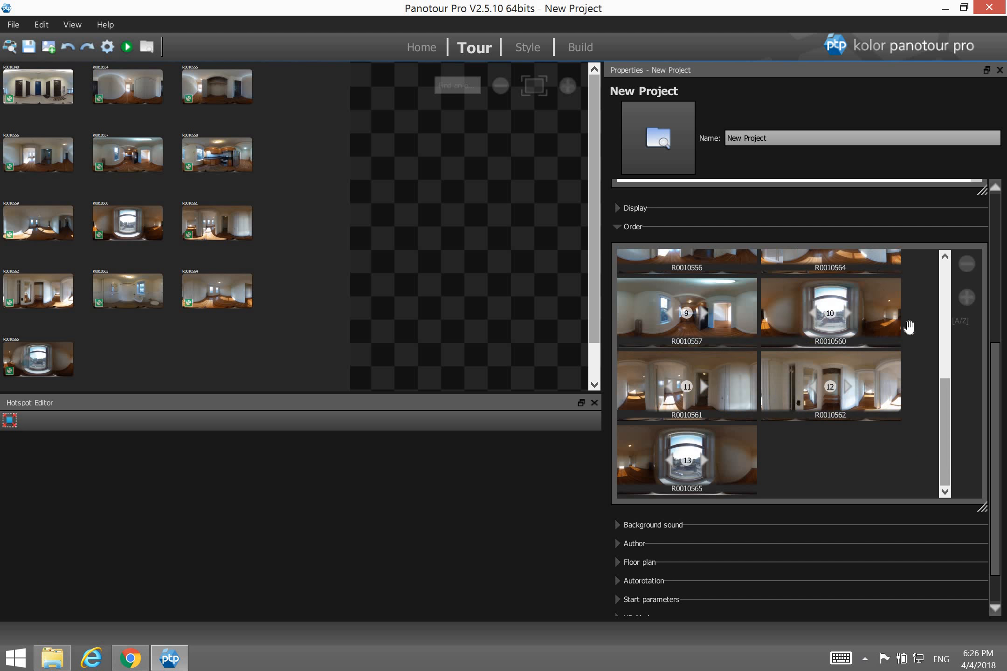
pyautogui.moveTo(941, 380); pyautogui.dragTo(946, 288)
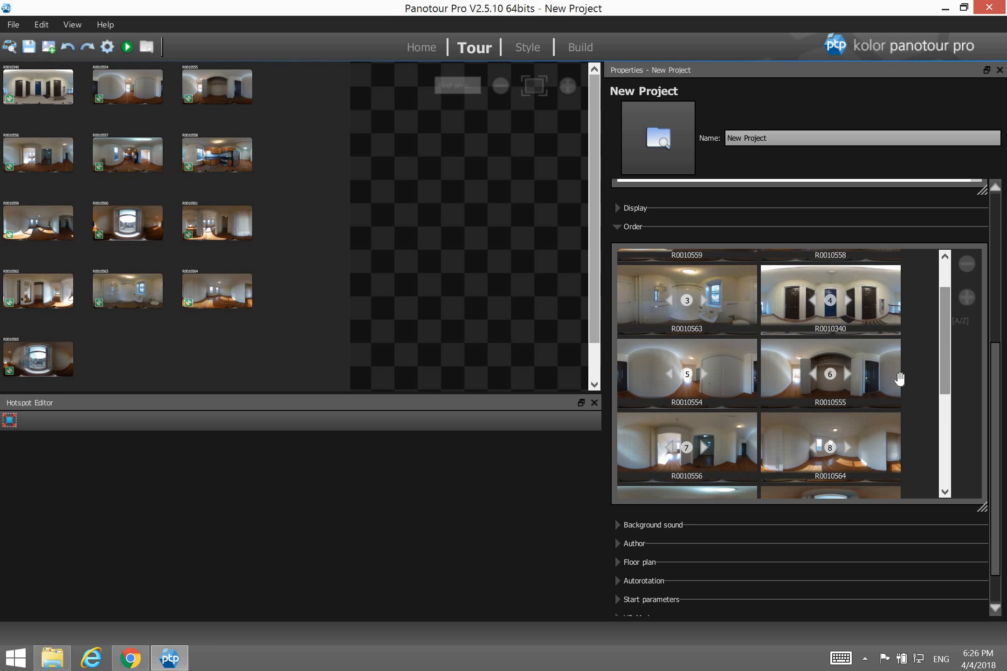
pyautogui.moveTo(885, 445); pyautogui.dragTo(885, 298)
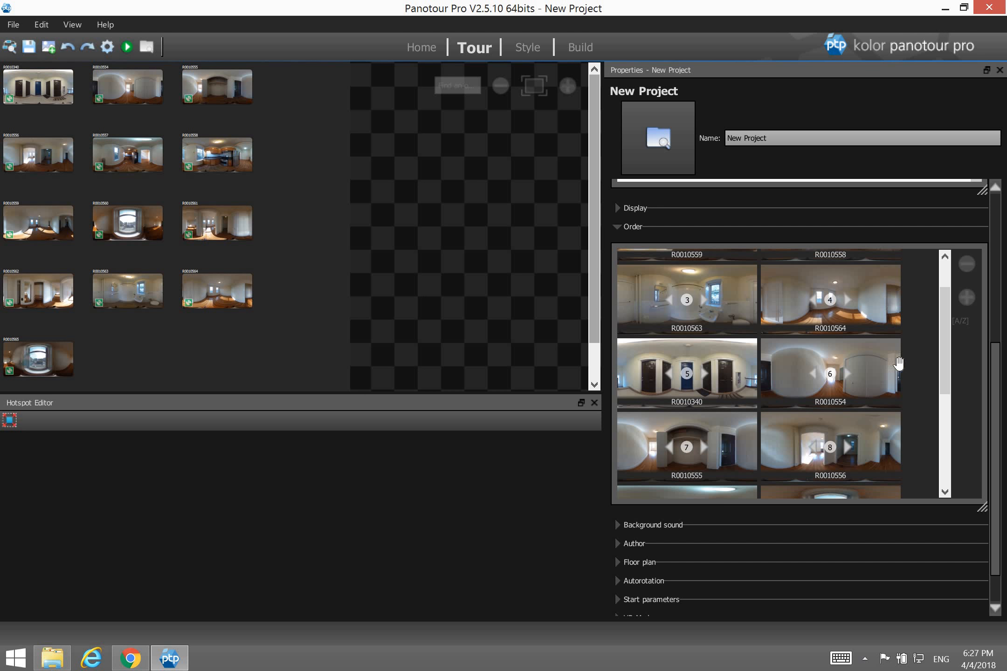
pyautogui.moveTo(940, 354); pyautogui.dragTo(941, 328)
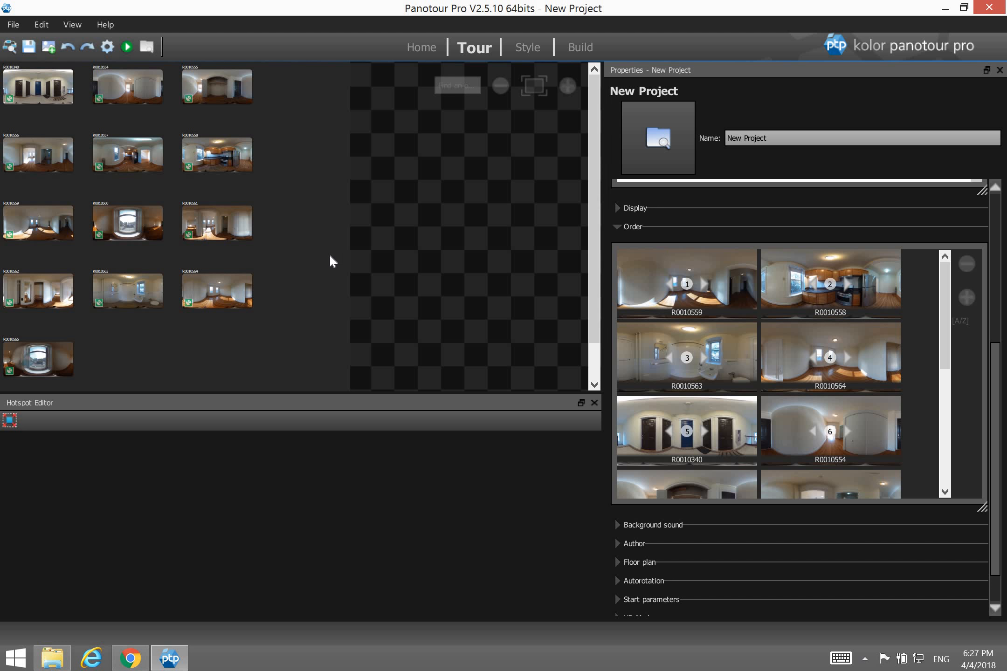
# Save the project, shrink the thumbnails two sizes, and drop R0010340 onto the tour map.
pyautogui.click(29, 47)
pyautogui.moveTo(602, 346); pyautogui.dragTo(738, 332)
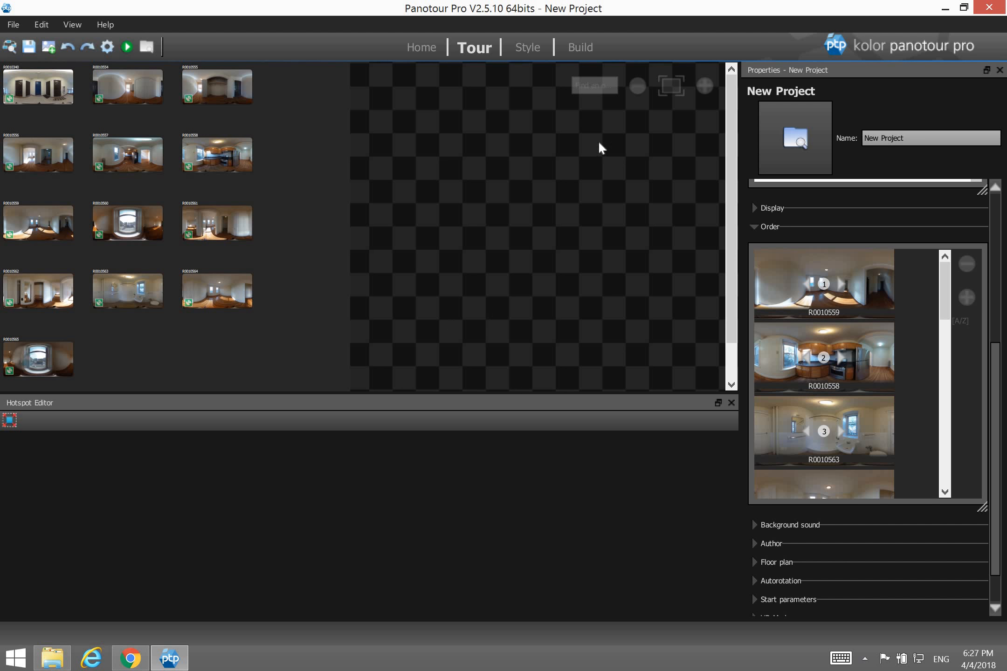
pyautogui.click(633, 90)
pyautogui.click(633, 91)
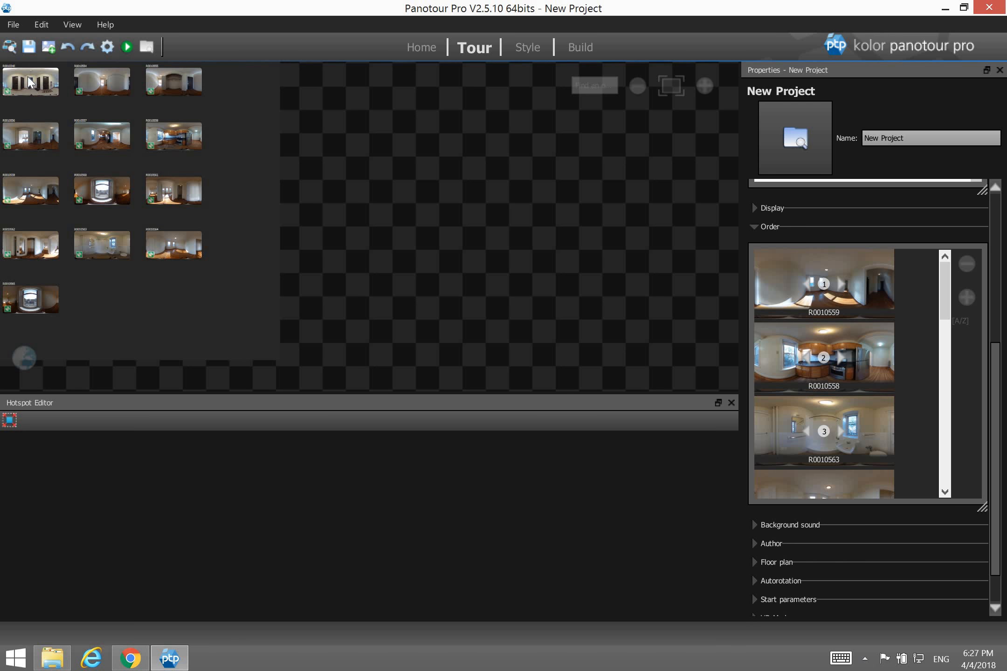
pyautogui.moveTo(28, 77); pyautogui.dragTo(404, 366)
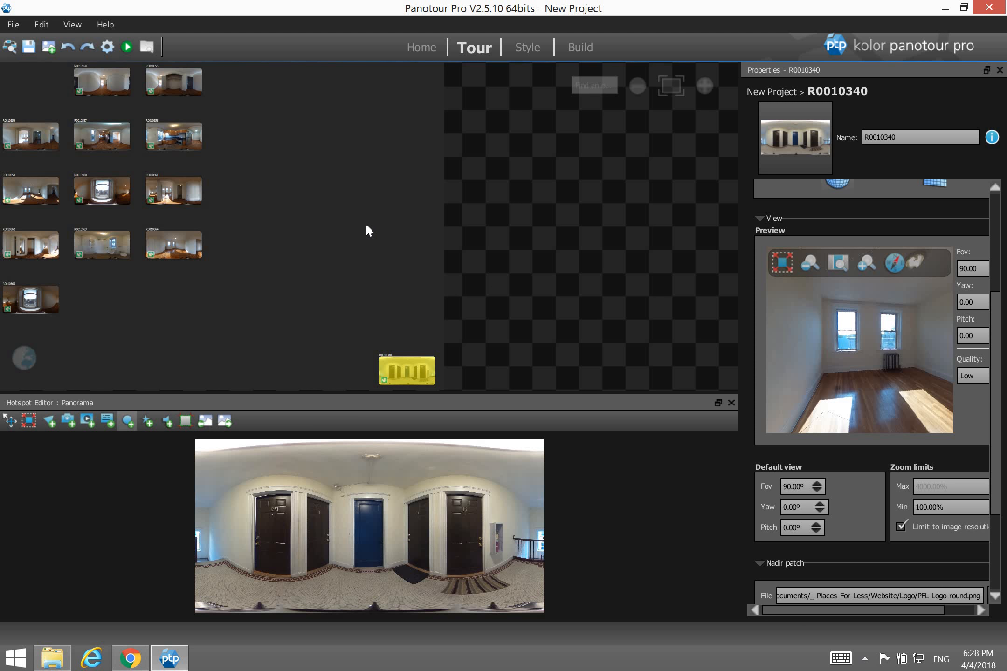
# Place R0010554, R0010555 and R0010556 on the tour map above and beside R0010340.
pyautogui.click(113, 86)
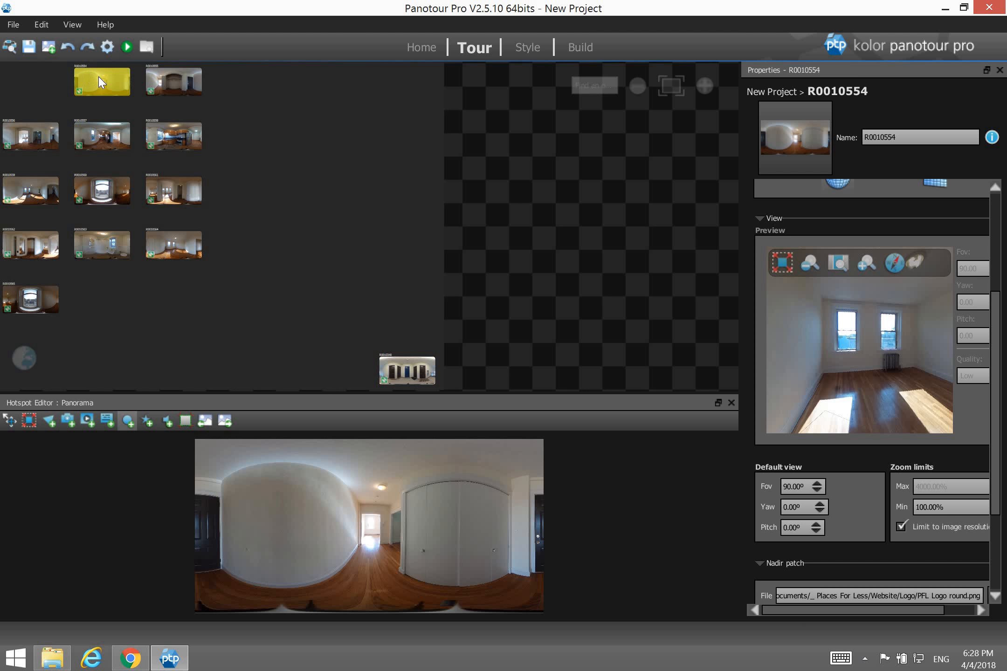
pyautogui.moveTo(368, 234); pyautogui.dragTo(403, 311)
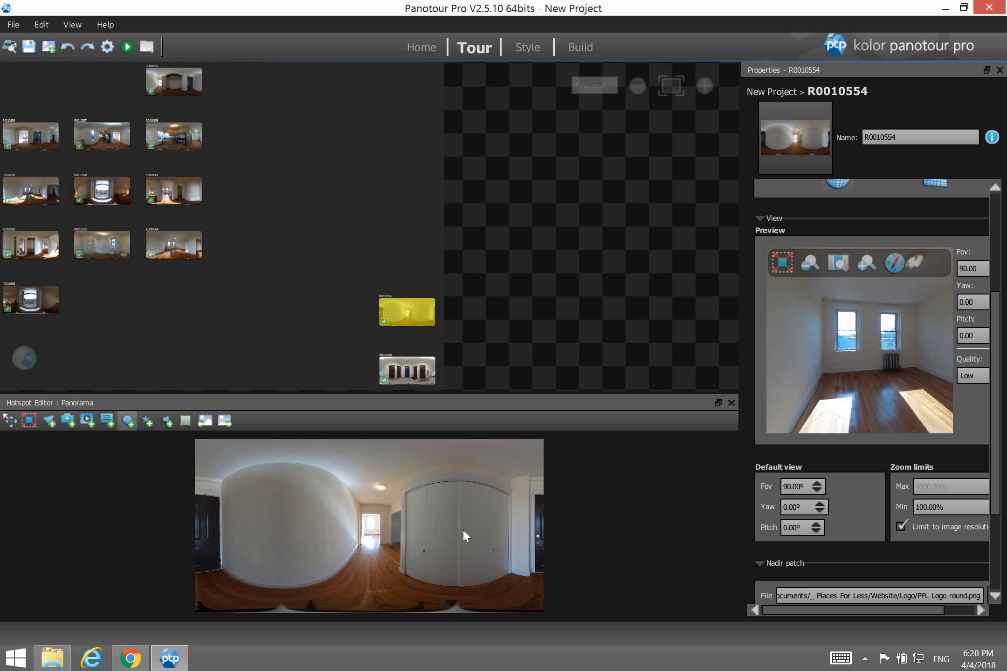
pyautogui.moveTo(177, 91); pyautogui.dragTo(475, 309)
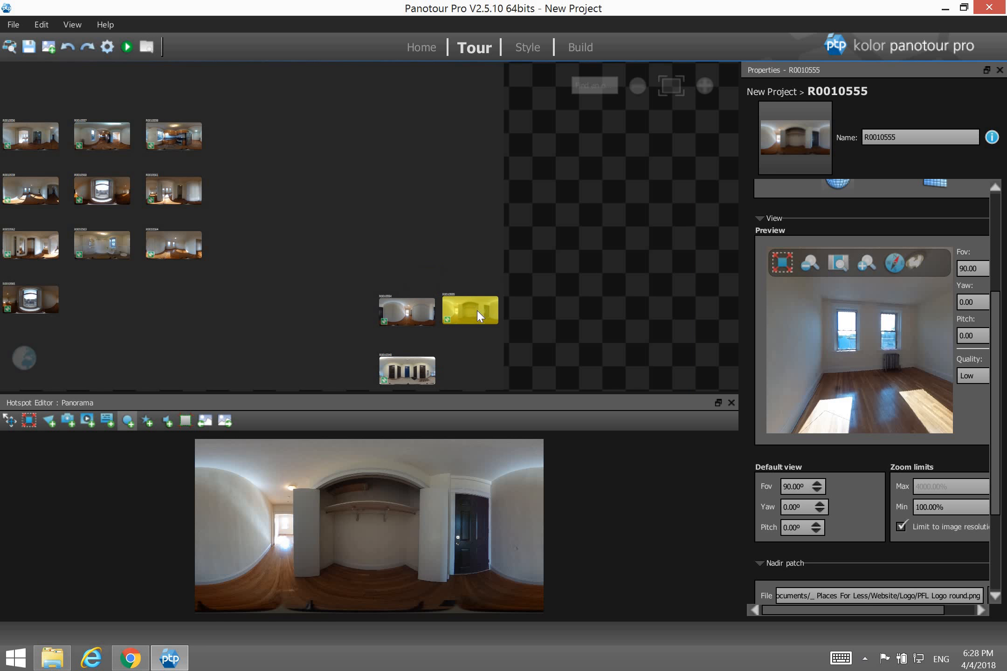
pyautogui.click(30, 138)
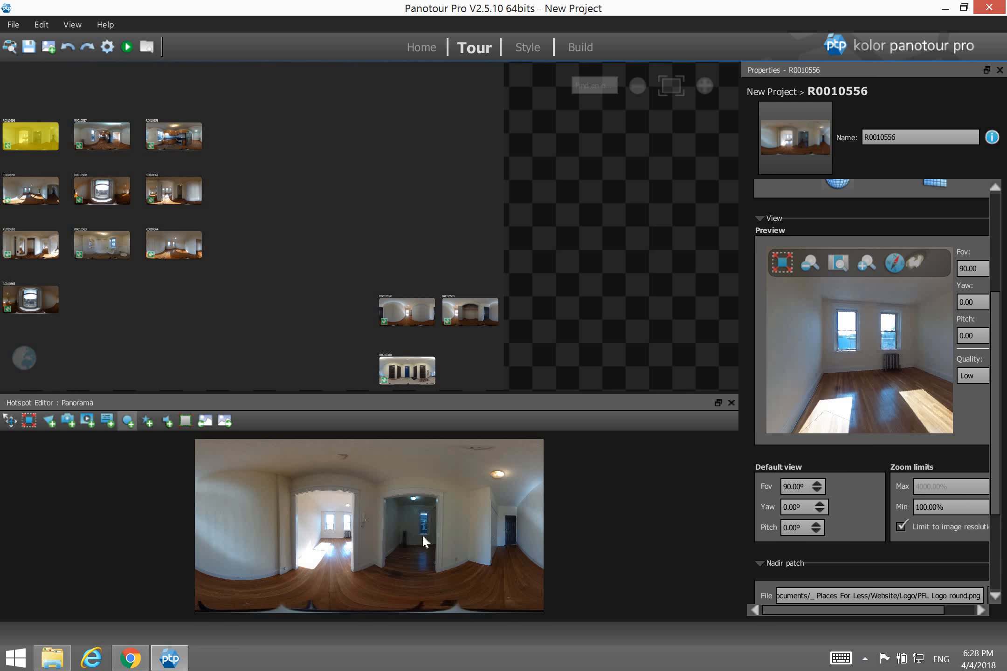
pyautogui.moveTo(39, 134); pyautogui.dragTo(410, 244)
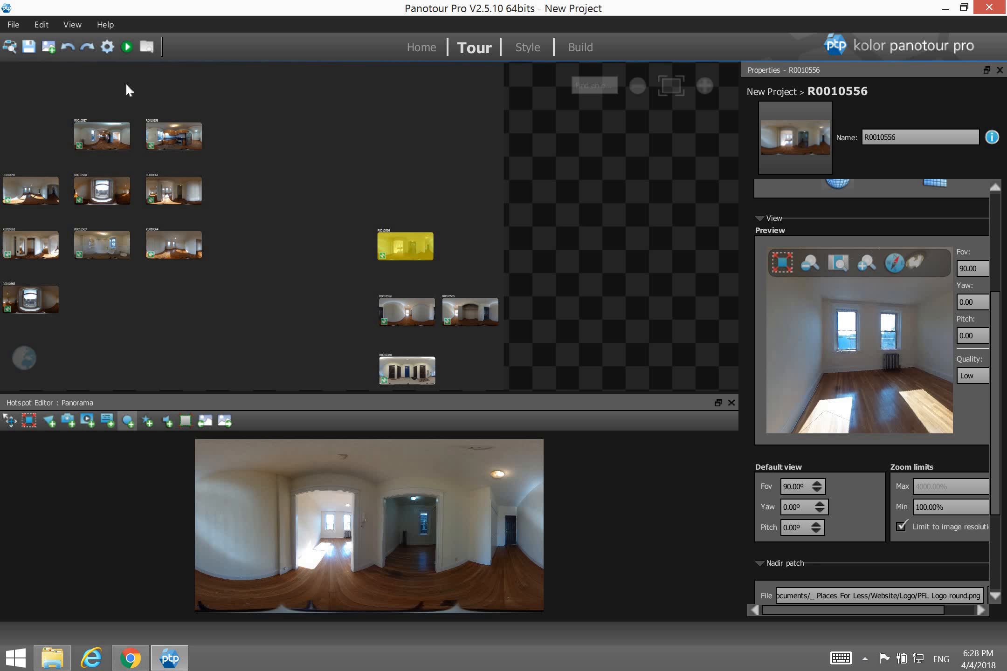
# Place R0010557, R0010558 and R0010559 into the right-hand cluster of the map.
pyautogui.click(98, 134)
pyautogui.moveTo(94, 134); pyautogui.dragTo(472, 209)
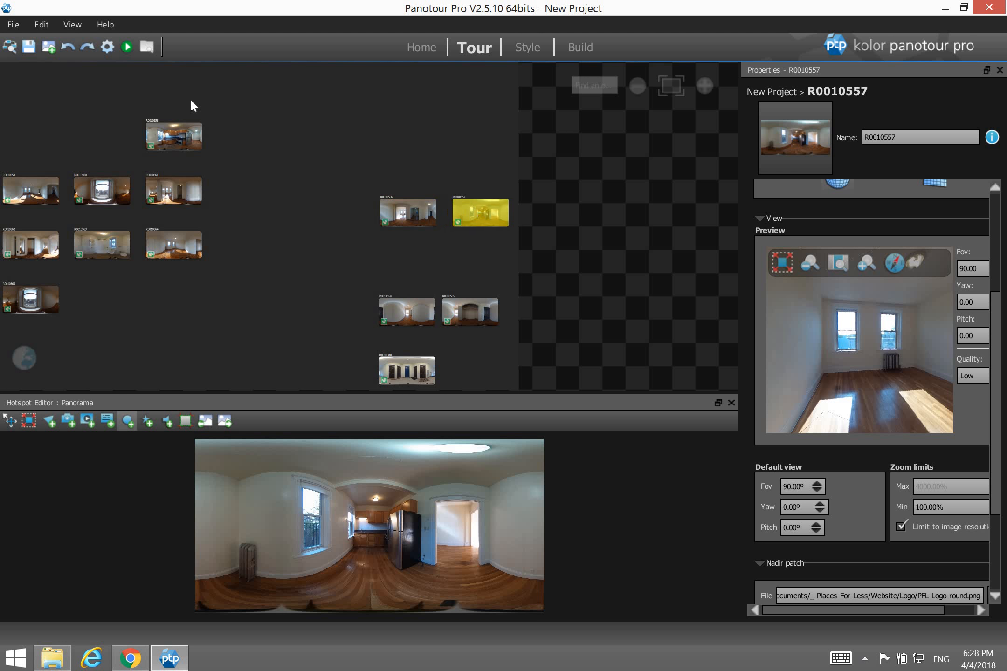
pyautogui.moveTo(162, 126); pyautogui.dragTo(173, 129)
pyautogui.moveTo(343, 153); pyautogui.dragTo(476, 246)
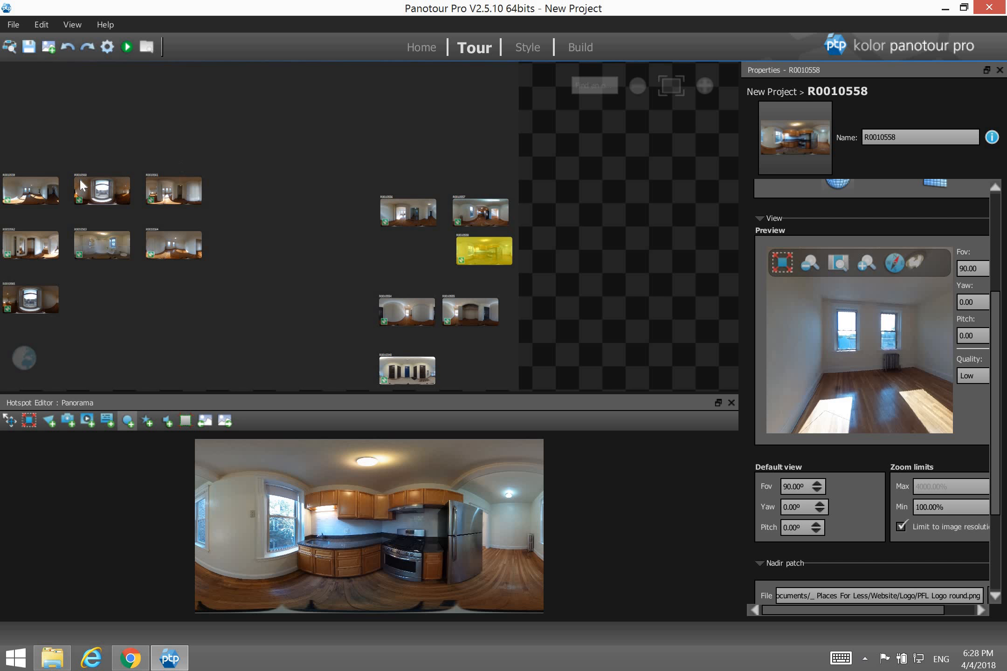
pyautogui.click(28, 193)
pyautogui.moveTo(31, 181); pyautogui.dragTo(406, 155)
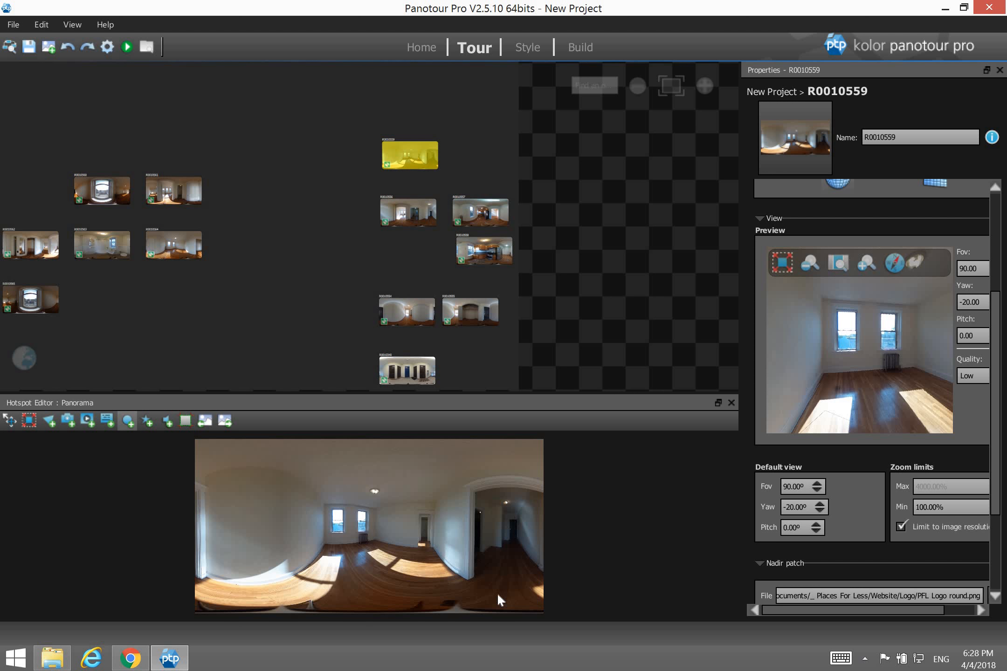
# Move R0010560, R0010561, R0010562 and R0010563 into the right cluster.
pyautogui.click(101, 193)
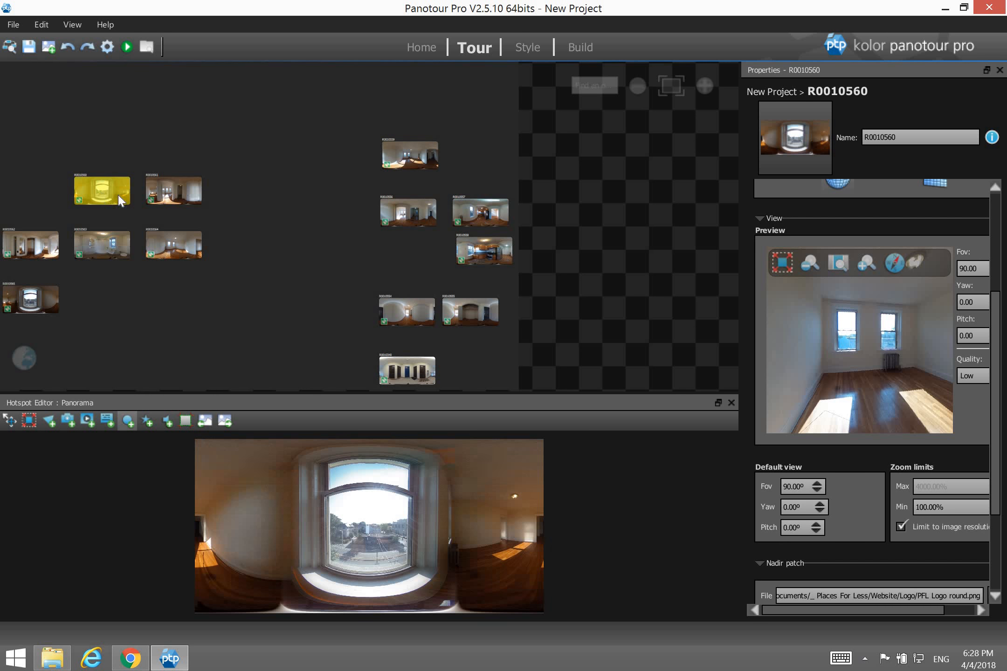
pyautogui.moveTo(118, 194); pyautogui.dragTo(416, 116)
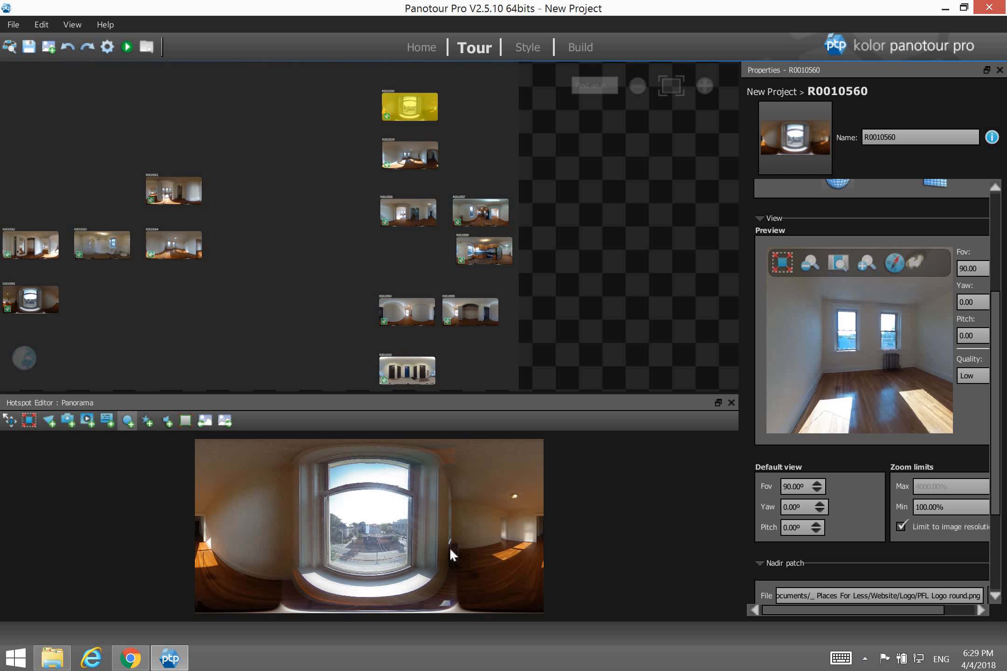
pyautogui.moveTo(171, 192); pyautogui.dragTo(583, 159)
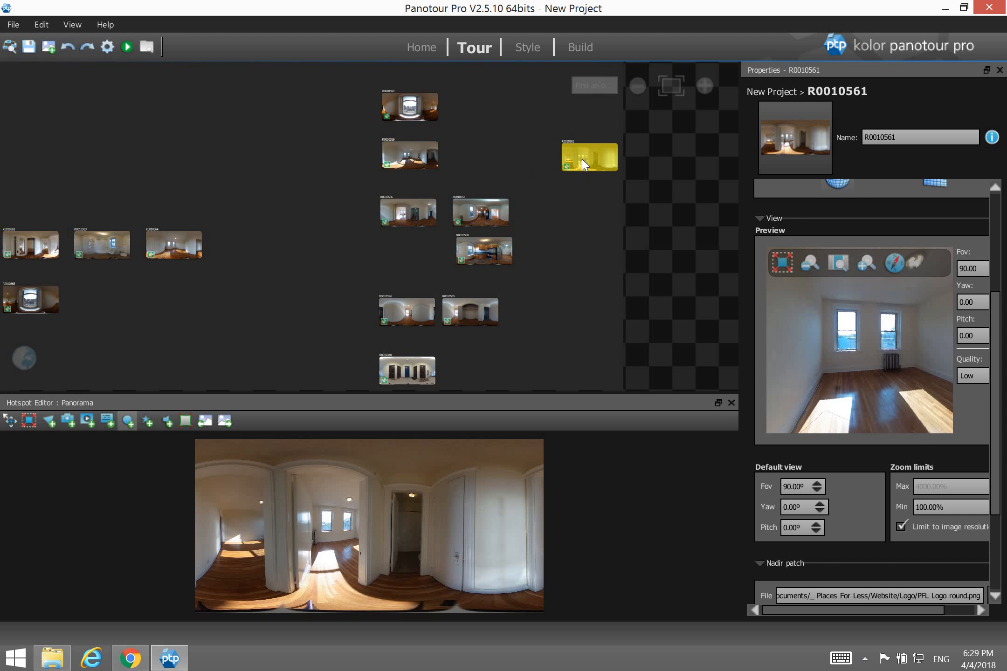
pyautogui.click(26, 248)
pyautogui.moveTo(25, 248); pyautogui.dragTo(584, 201)
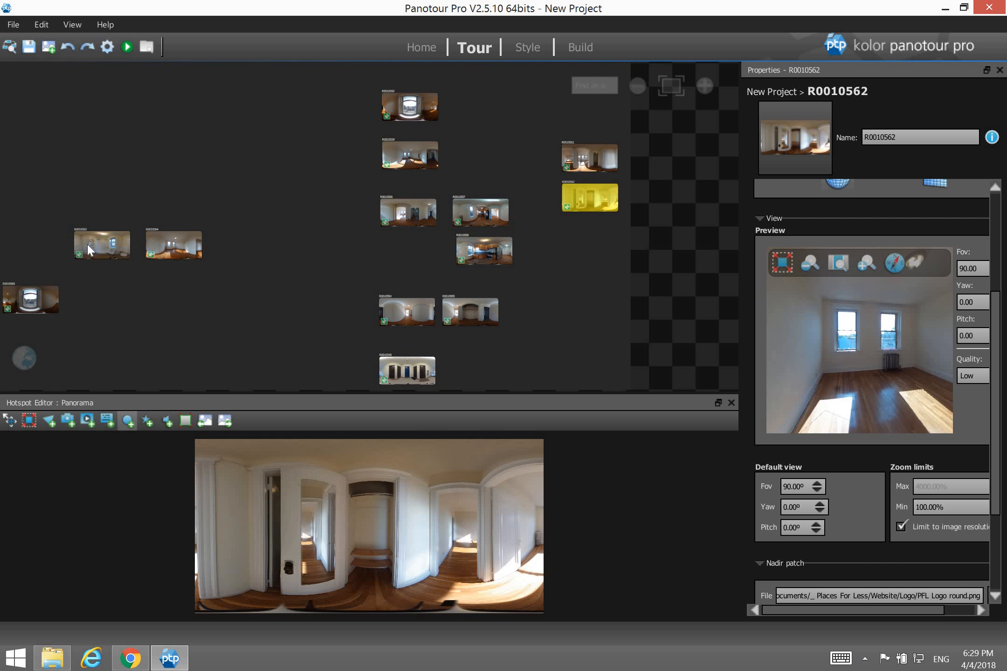
pyautogui.moveTo(87, 243); pyautogui.dragTo(645, 156)
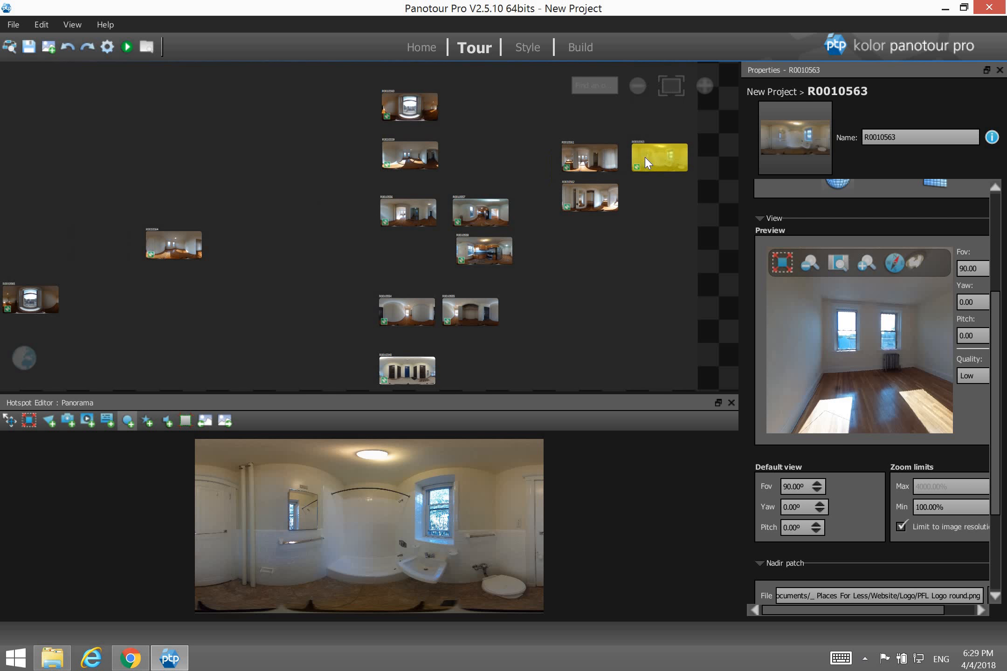
# Place R0010564 above R0010561 and R0010565 at the cluster's top right, then clear the selection.
pyautogui.click(166, 240)
pyautogui.moveTo(363, 157); pyautogui.dragTo(584, 113)
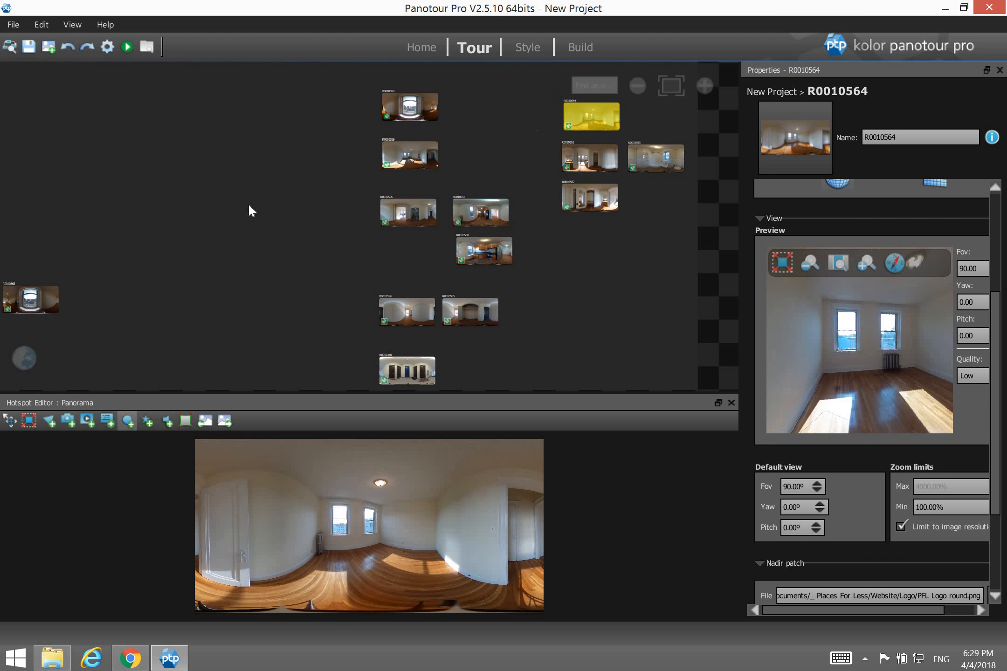
pyautogui.click(40, 292)
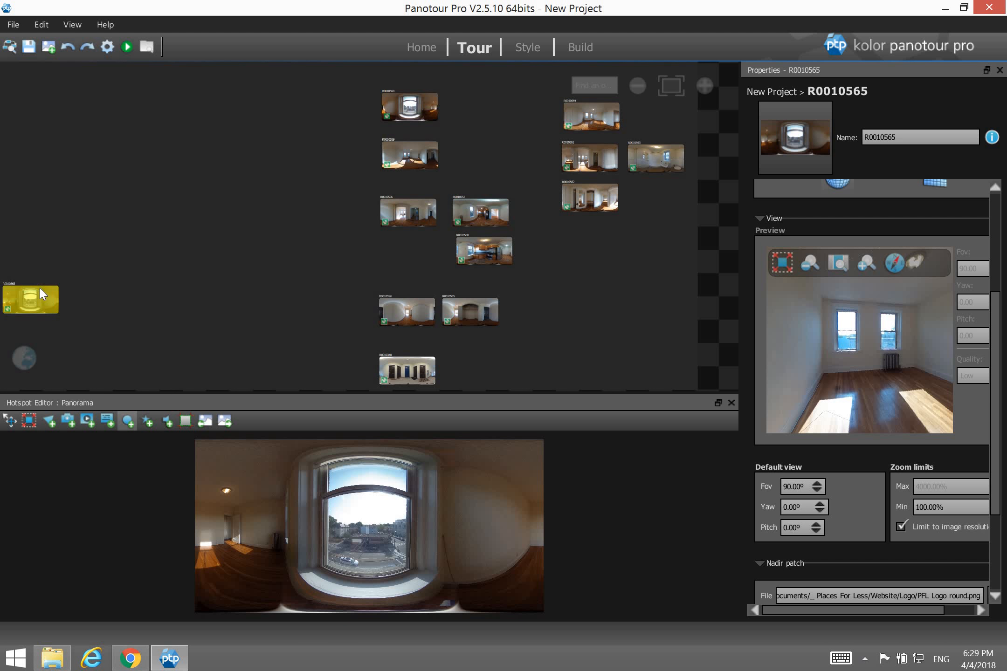
pyautogui.moveTo(33, 294); pyautogui.dragTo(649, 78)
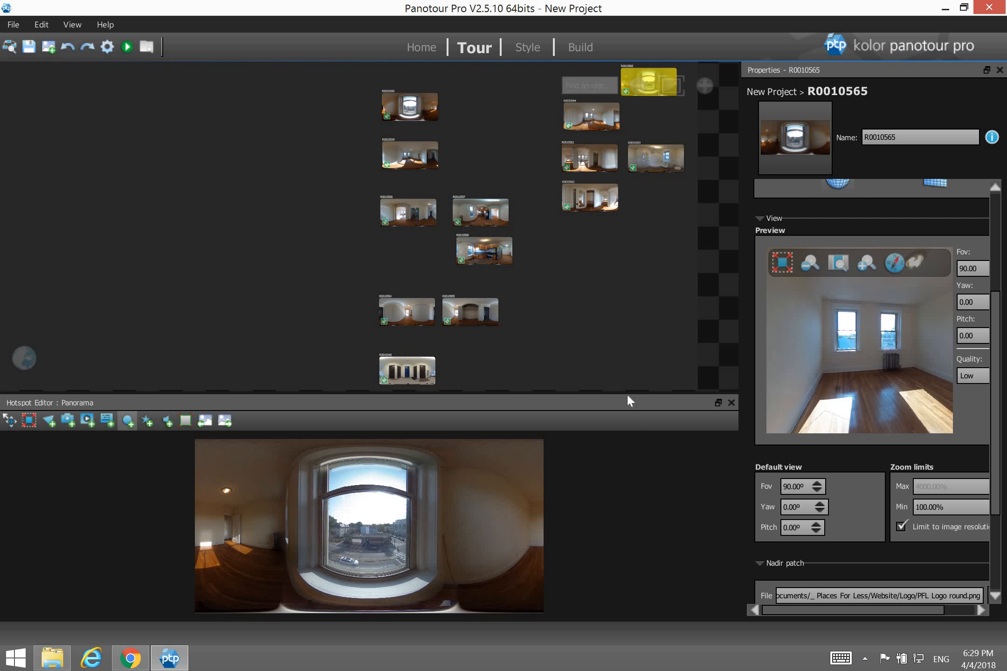
pyautogui.click(610, 339)
# Shift all 13 panoramas to the left of the map, save, and load hallway panorama R0010340.
pyautogui.hotkey('ctrl', 'a')
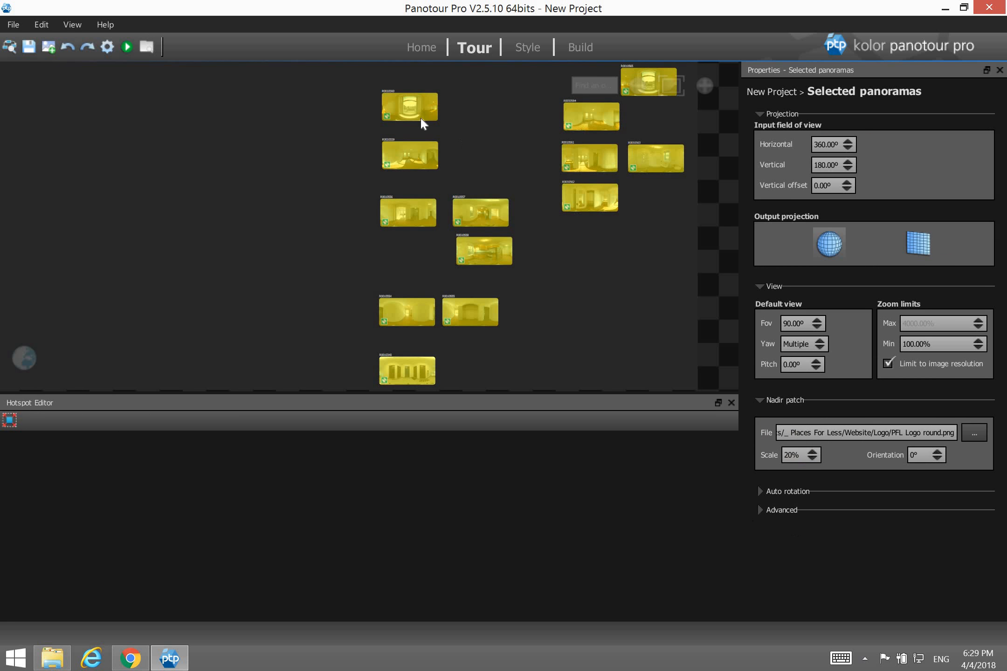
pyautogui.moveTo(226, 134); pyautogui.dragTo(92, 118)
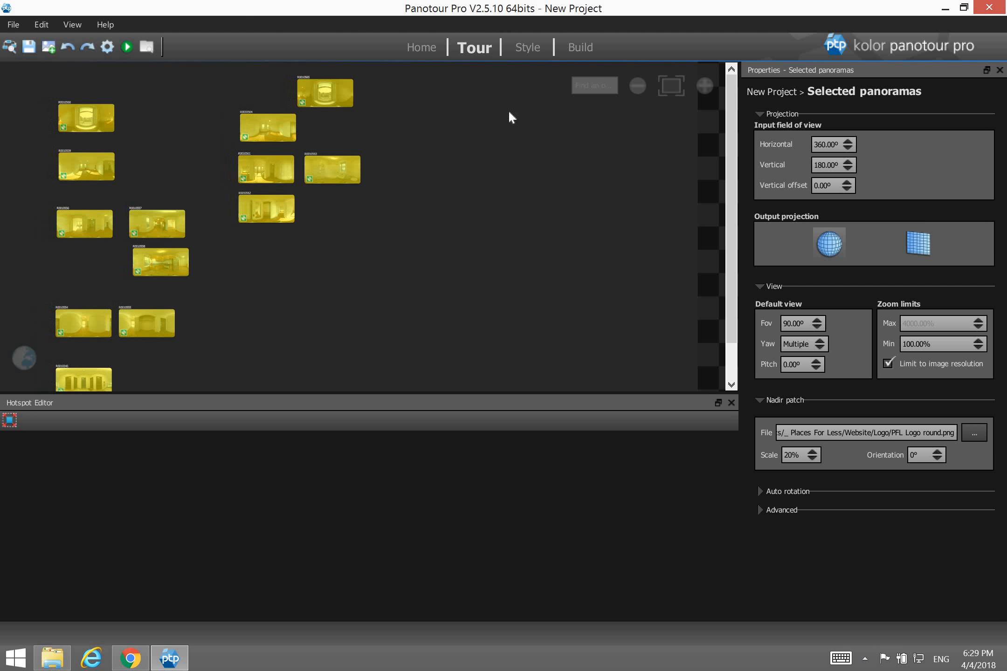
pyautogui.click(415, 288)
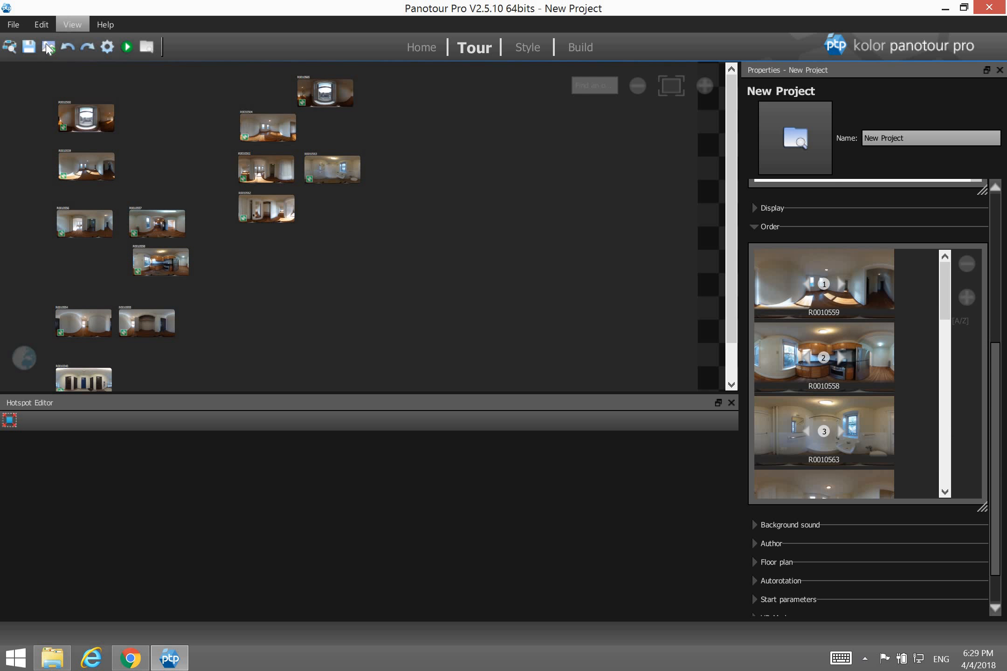
pyautogui.click(29, 47)
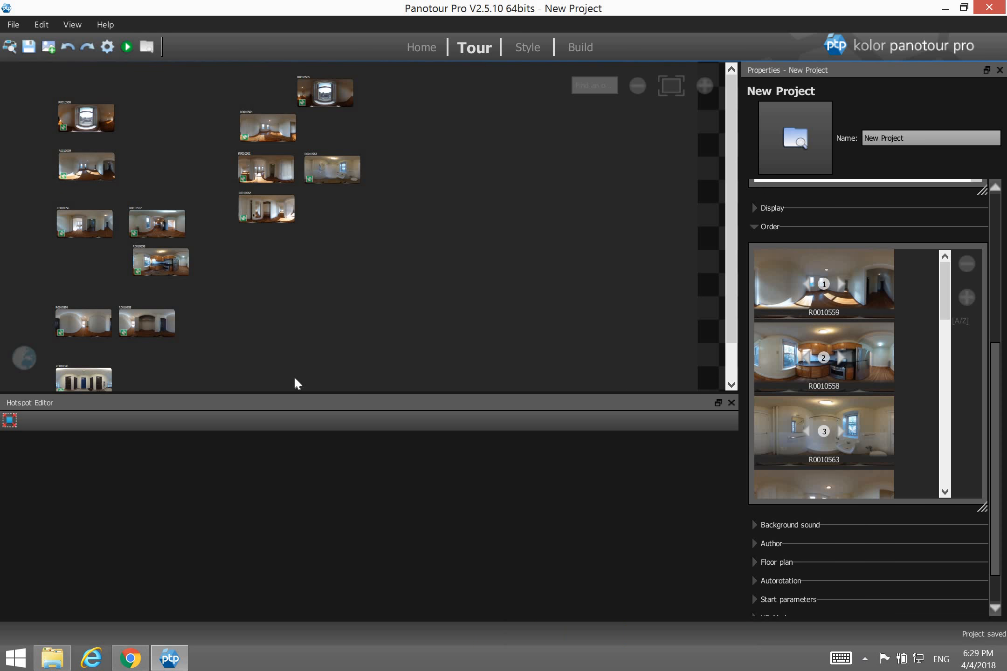
pyautogui.click(85, 382)
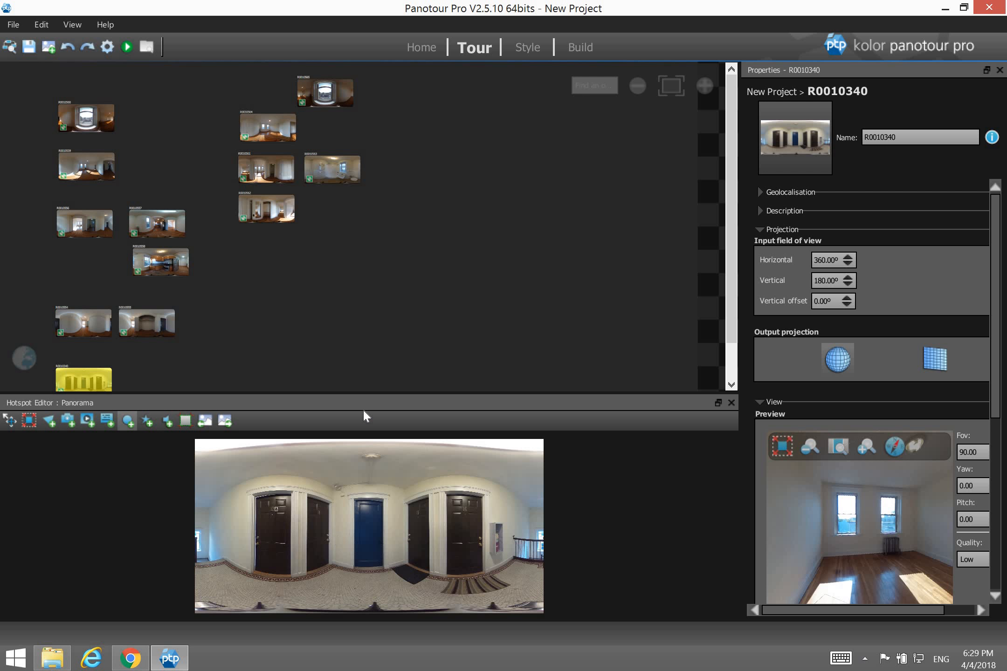
# Enlarge the hotspot editing area and select the point hotspot tool.
pyautogui.moveTo(365, 394); pyautogui.dragTo(368, 284)
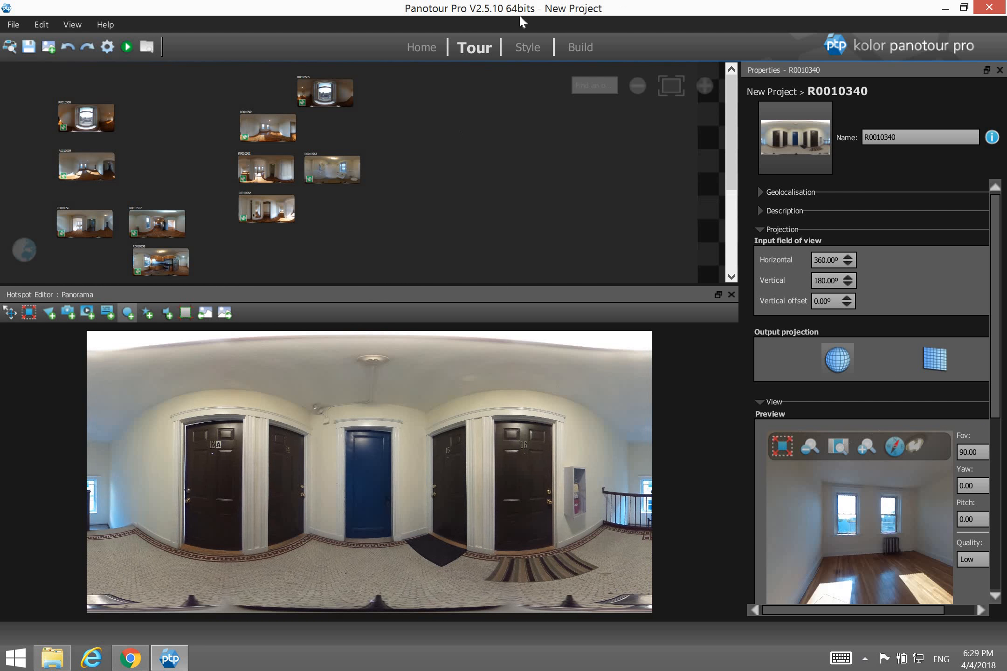
pyautogui.moveTo(731, 118); pyautogui.dragTo(742, 221)
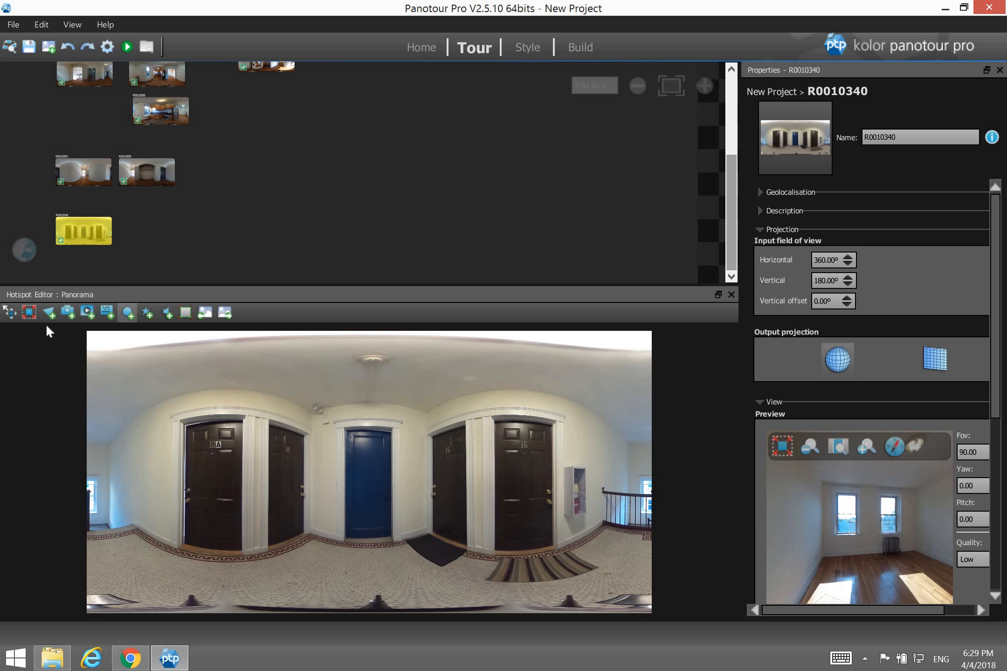
pyautogui.click(132, 316)
# Add a point hotspot on hallway door 14 in R0010340.
pyautogui.click(286, 480)
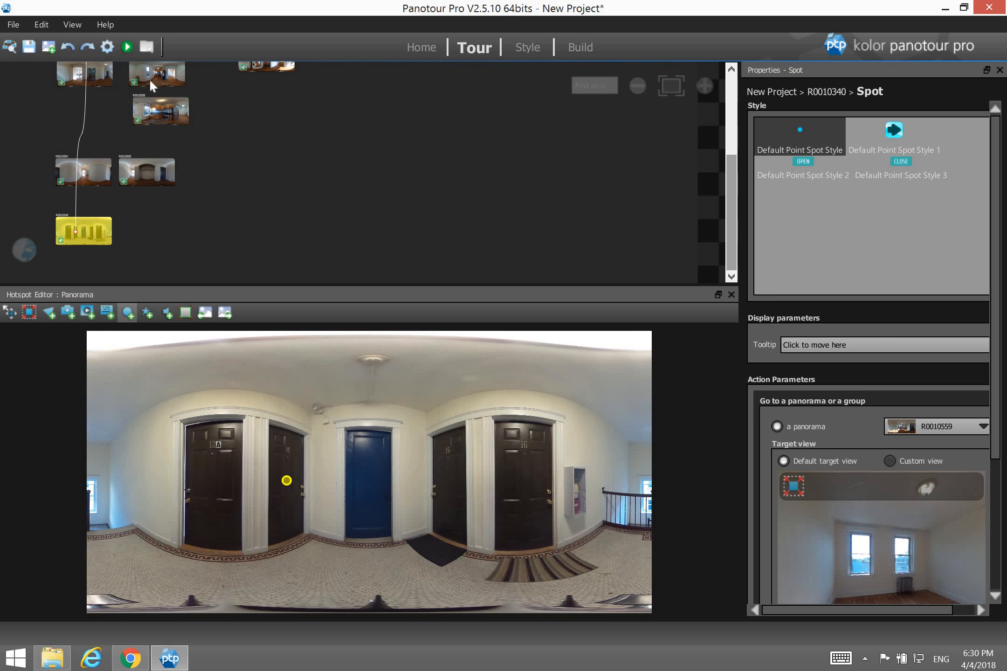
pyautogui.moveTo(730, 196); pyautogui.dragTo(730, 165)
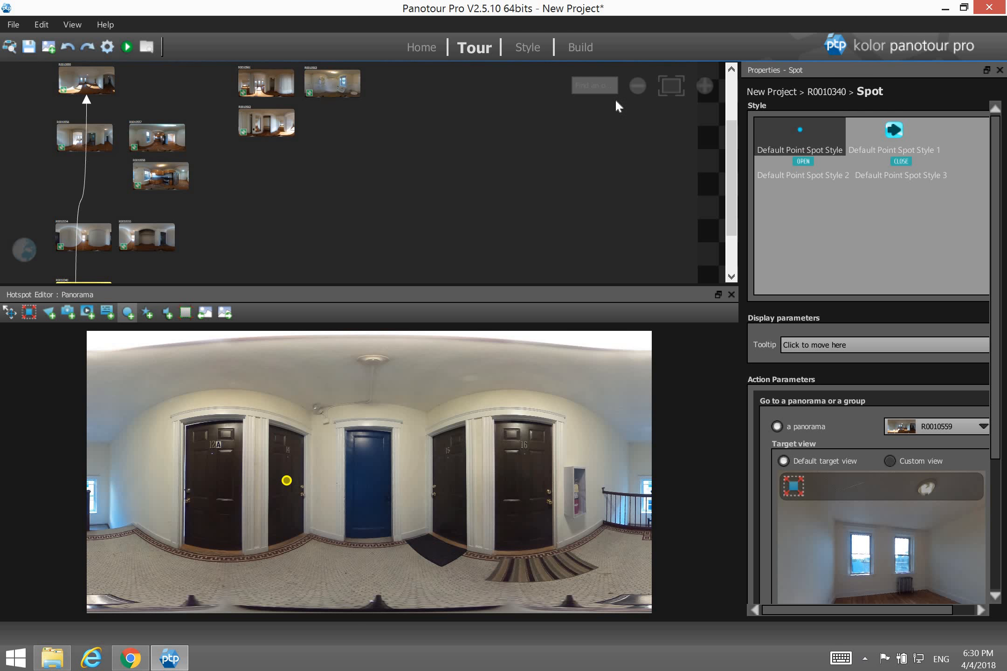
pyautogui.moveTo(733, 191); pyautogui.dragTo(736, 228)
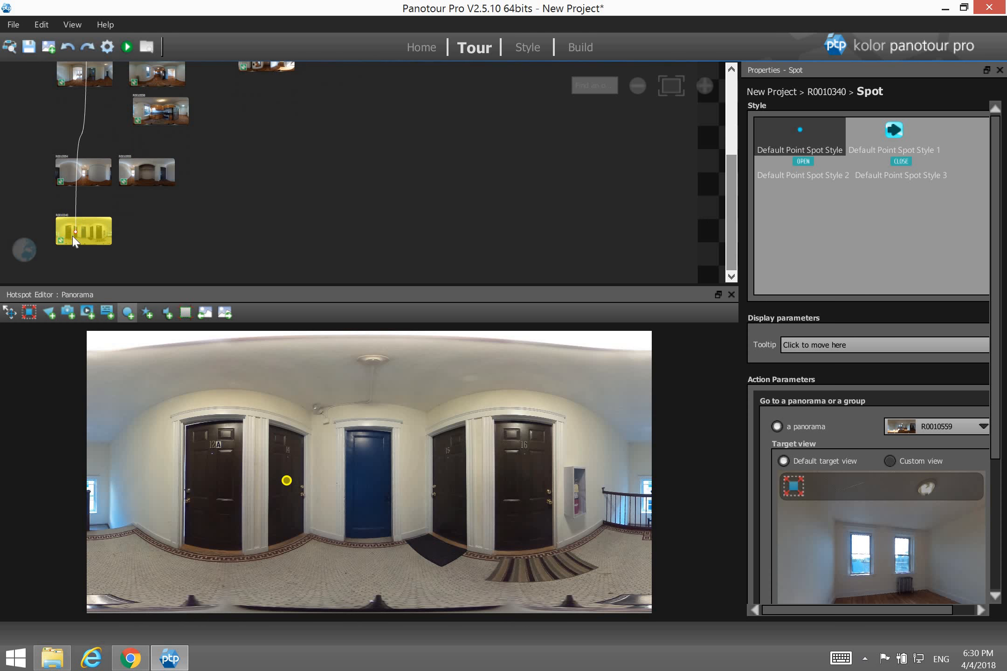
# Zoom in on the tour map and drag the hotspot's link dot onto R0010554.
pyautogui.click(704, 86)
pyautogui.moveTo(529, 282); pyautogui.dragTo(316, 259)
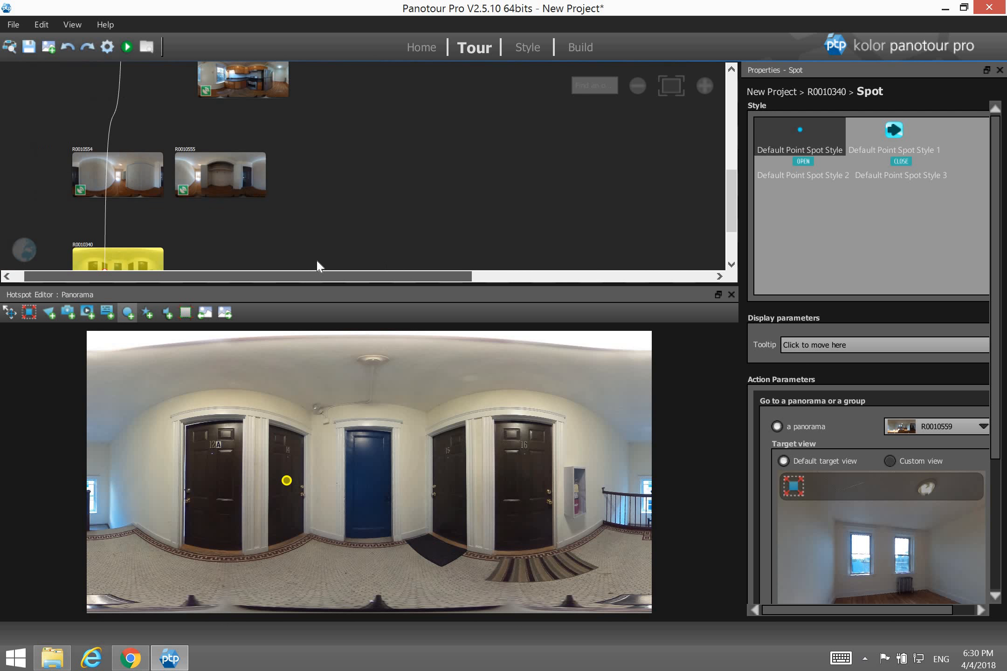
pyautogui.moveTo(733, 194); pyautogui.dragTo(733, 221)
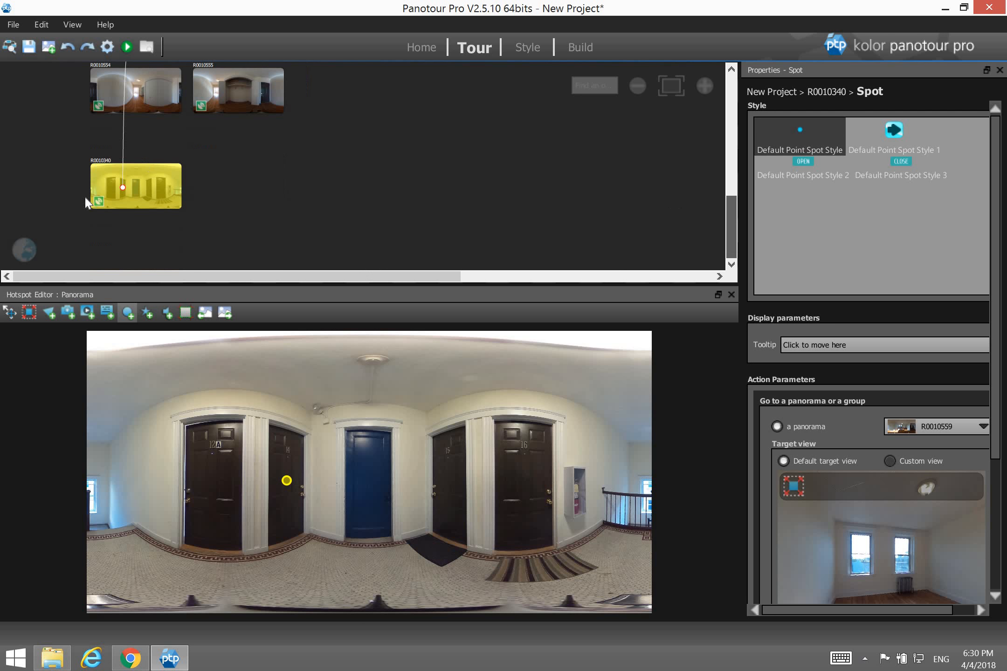
pyautogui.click(701, 85)
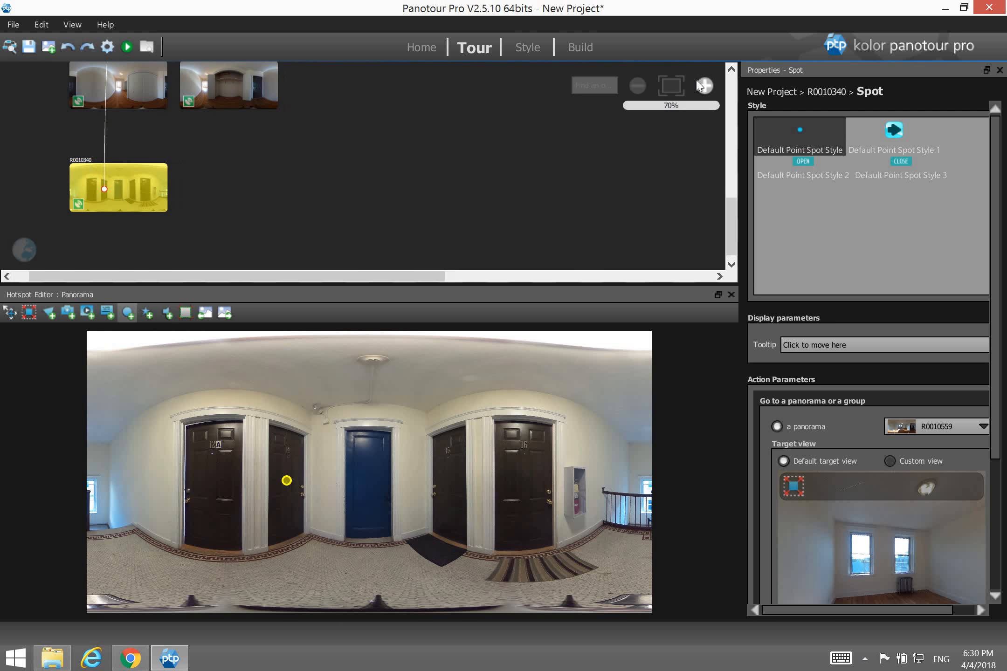
pyautogui.moveTo(364, 280); pyautogui.dragTo(312, 280)
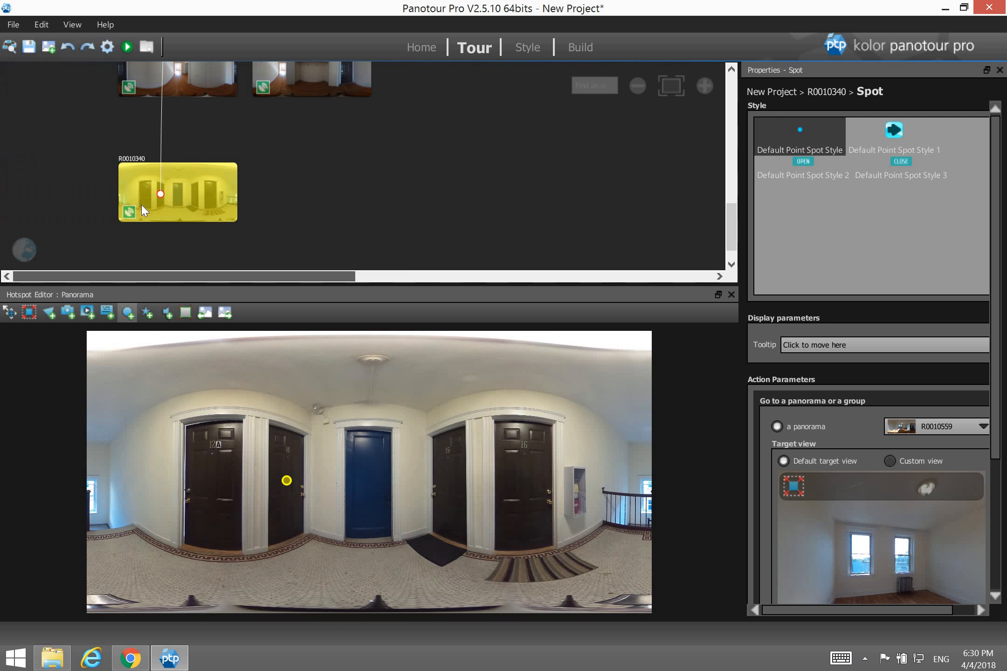
pyautogui.click(161, 195)
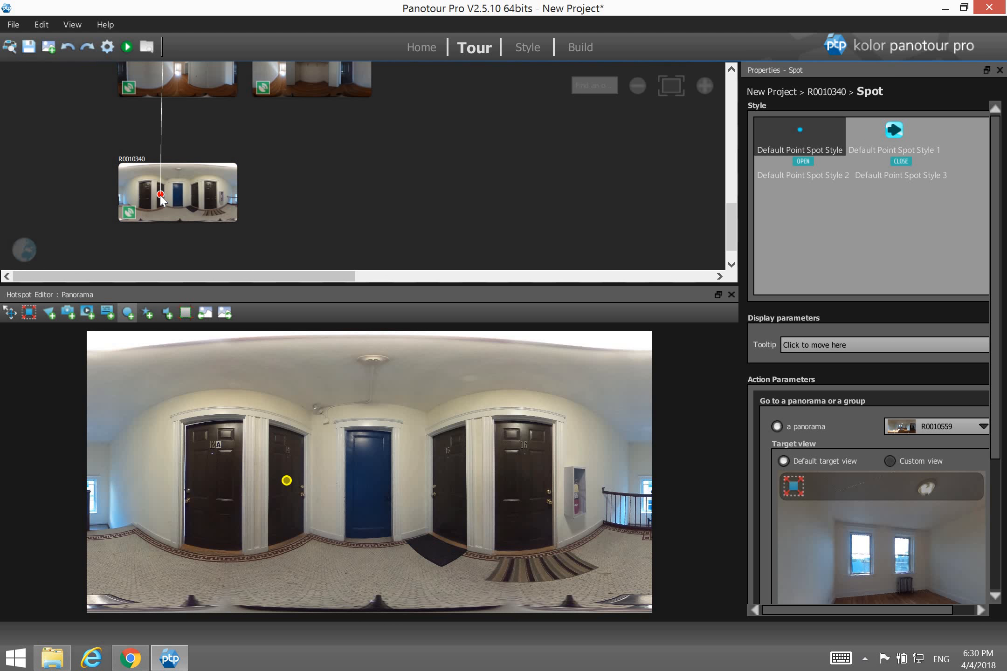
pyautogui.moveTo(160, 196); pyautogui.dragTo(178, 75)
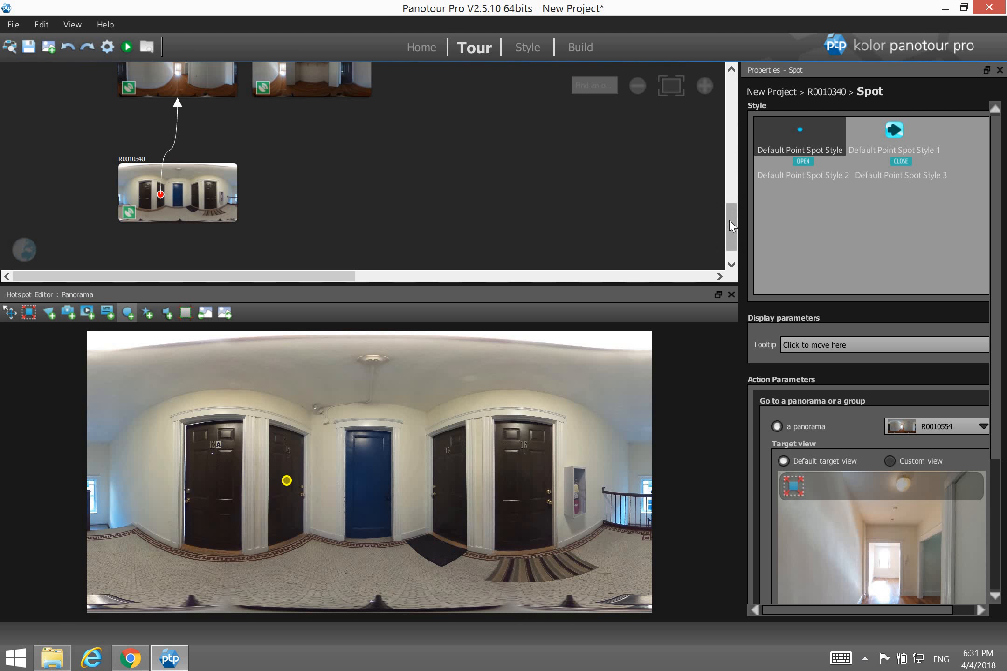
# Try custom target views for the door hotspot, then revert to the default target view.
pyautogui.scroll(1, 729, 212)
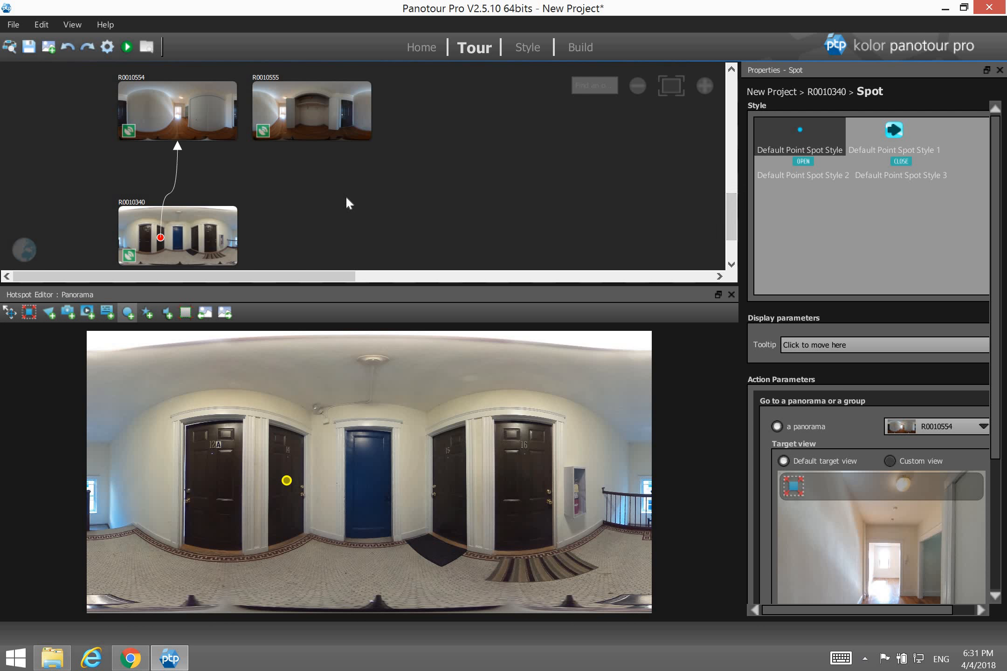
pyautogui.scroll(-4, 1000, 329)
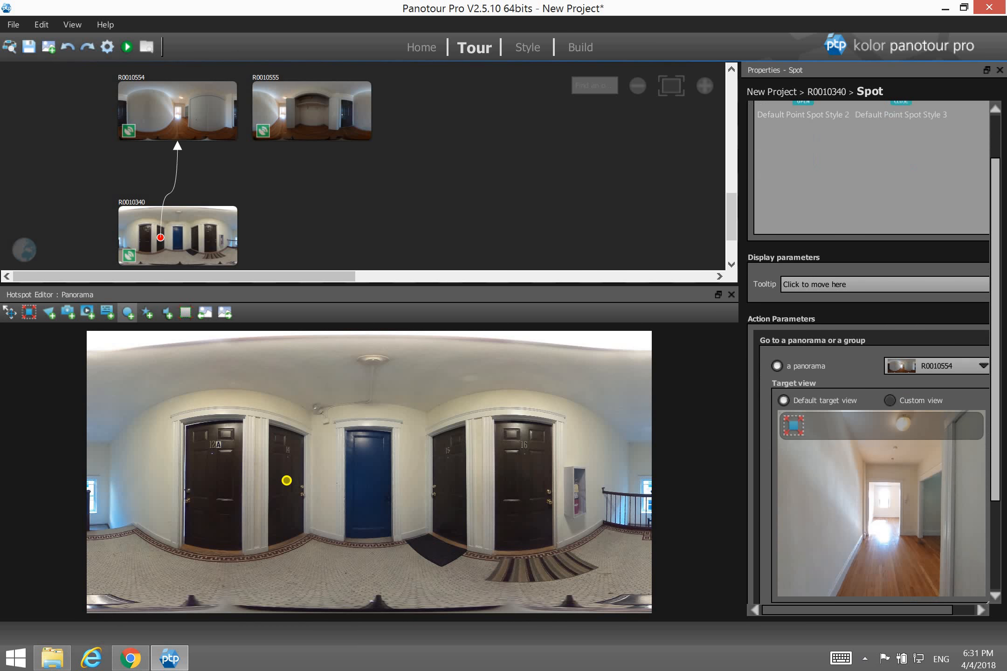
pyautogui.moveTo(879, 437); pyautogui.dragTo(1002, 437)
pyautogui.moveTo(828, 443); pyautogui.dragTo(898, 448)
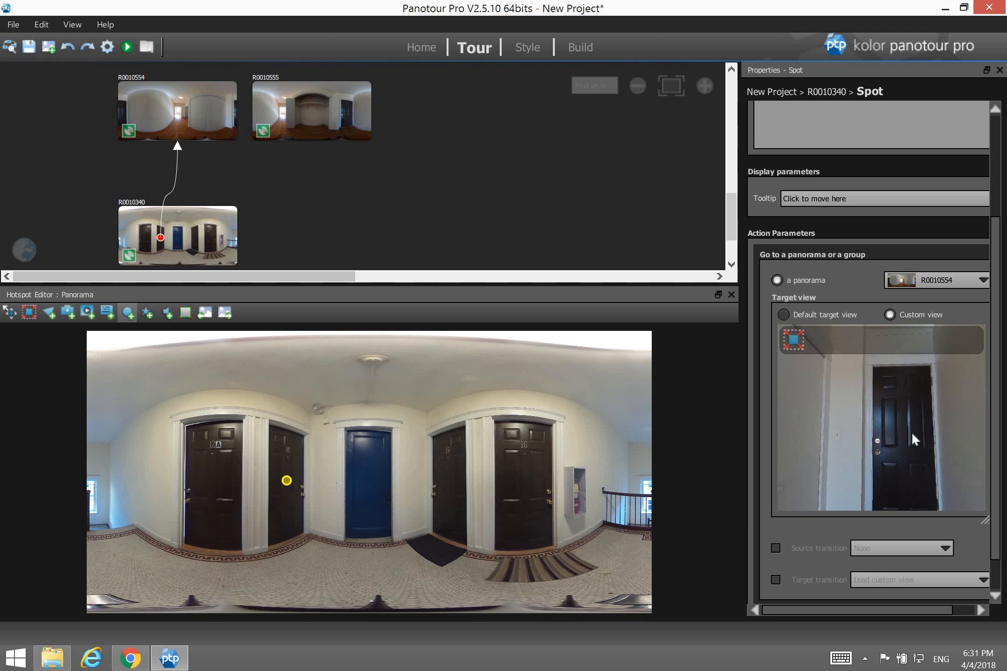
pyautogui.moveTo(908, 423); pyautogui.dragTo(833, 452)
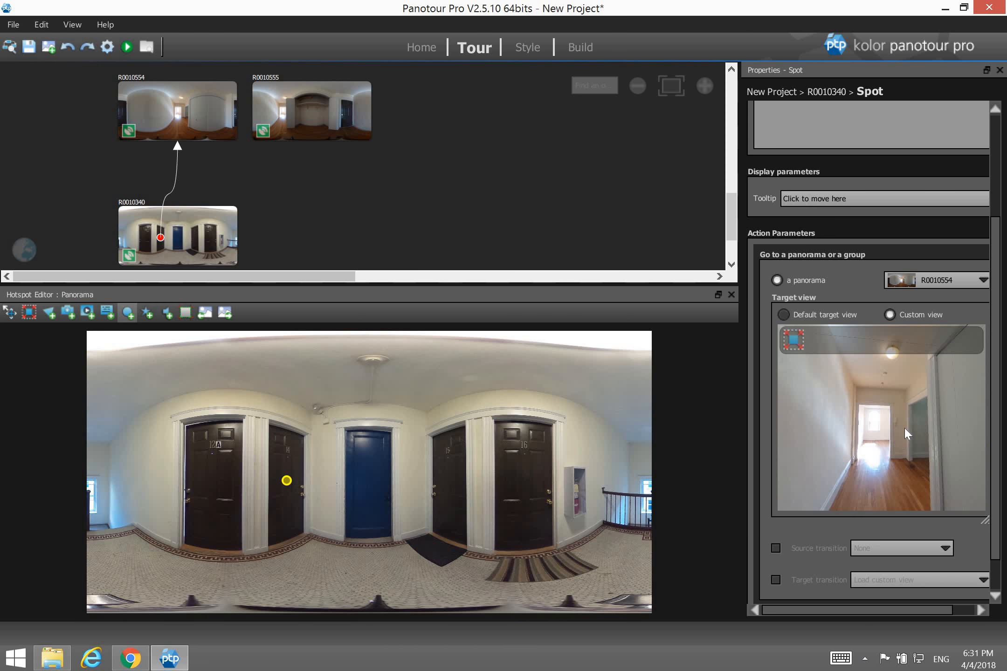
pyautogui.click(830, 319)
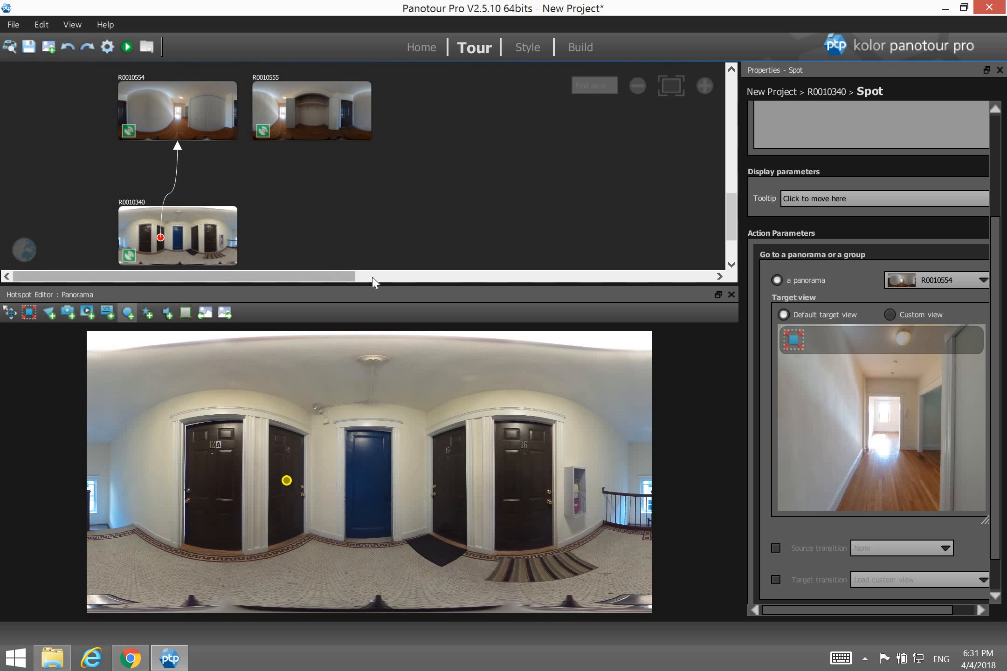
# Try Style 2 and Style 3, keep Default Point Spot Style, then load R0010554 for editing.
pyautogui.click(993, 188)
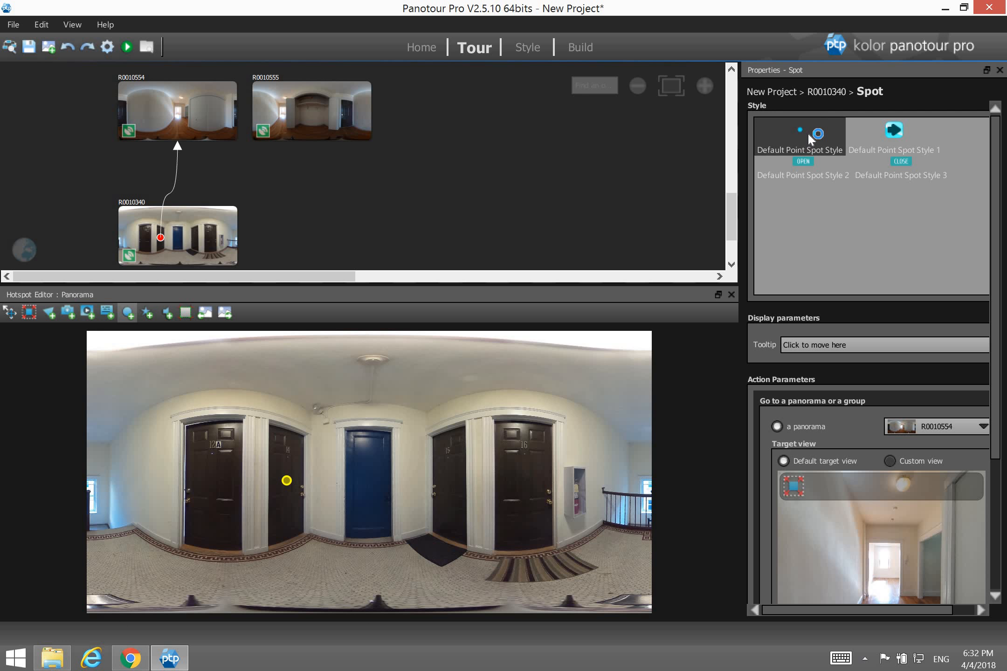
pyautogui.click(812, 163)
pyautogui.click(894, 168)
pyautogui.click(805, 146)
pyautogui.click(185, 125)
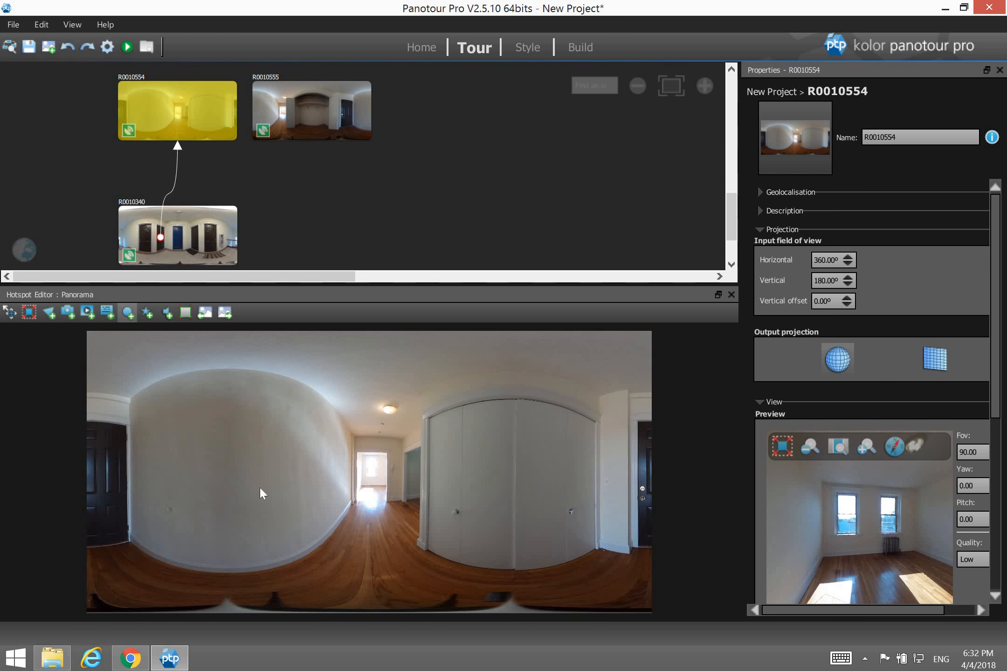
# Add a left-door spot linked to R0010340 with a custom view of the doors, then place a closet-door spot.
pyautogui.scroll(1, 98, 501)
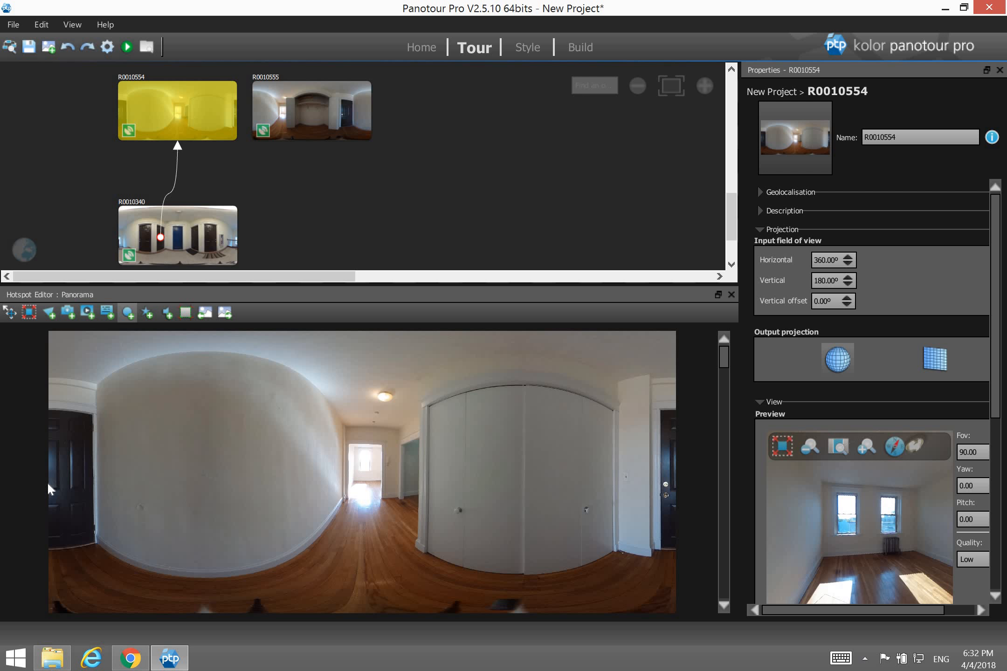
pyautogui.click(55, 485)
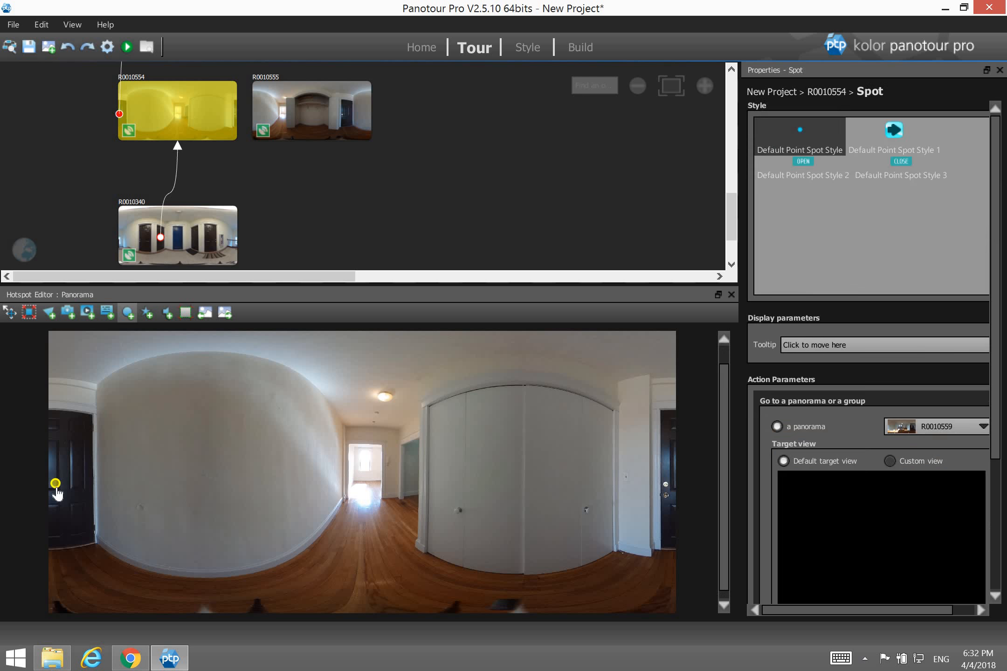
pyautogui.moveTo(45, 489)
pyautogui.mouseDown()
pyautogui.moveTo(53, 480)
pyautogui.moveTo(39, 484)
pyautogui.mouseUp()
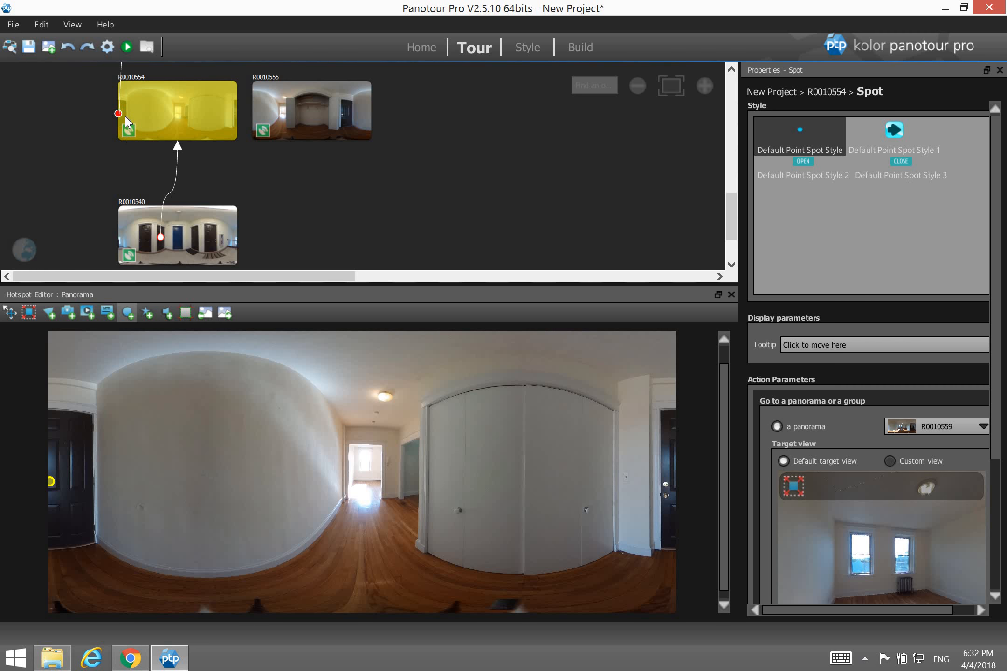
pyautogui.moveTo(119, 112)
pyautogui.mouseDown()
pyautogui.moveTo(162, 157)
pyautogui.moveTo(192, 240)
pyautogui.mouseUp()
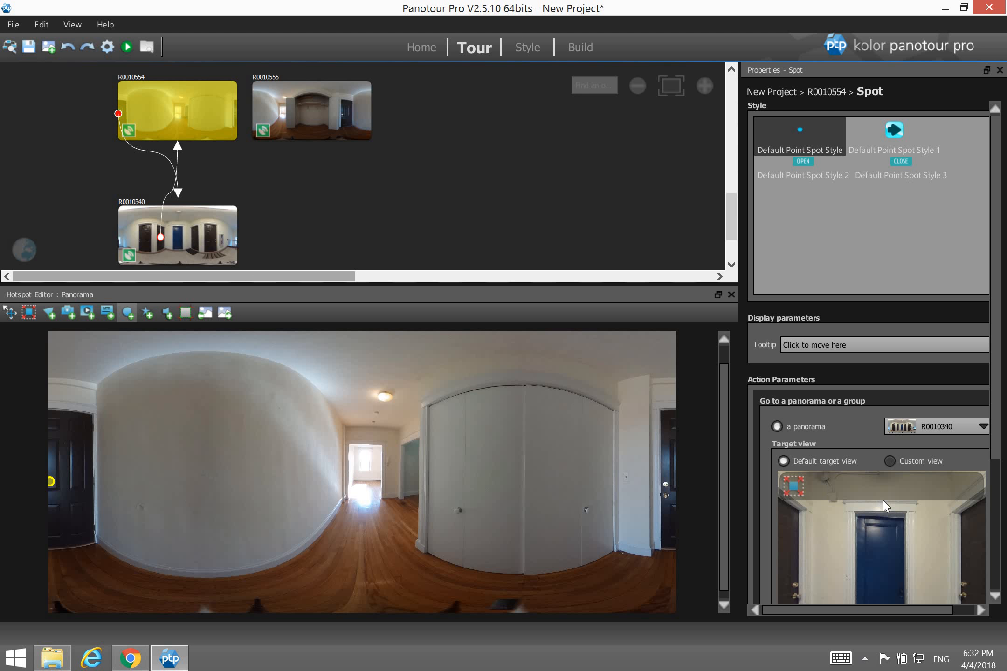
pyautogui.moveTo(845, 560); pyautogui.dragTo(983, 502)
pyautogui.moveTo(908, 513); pyautogui.dragTo(936, 528)
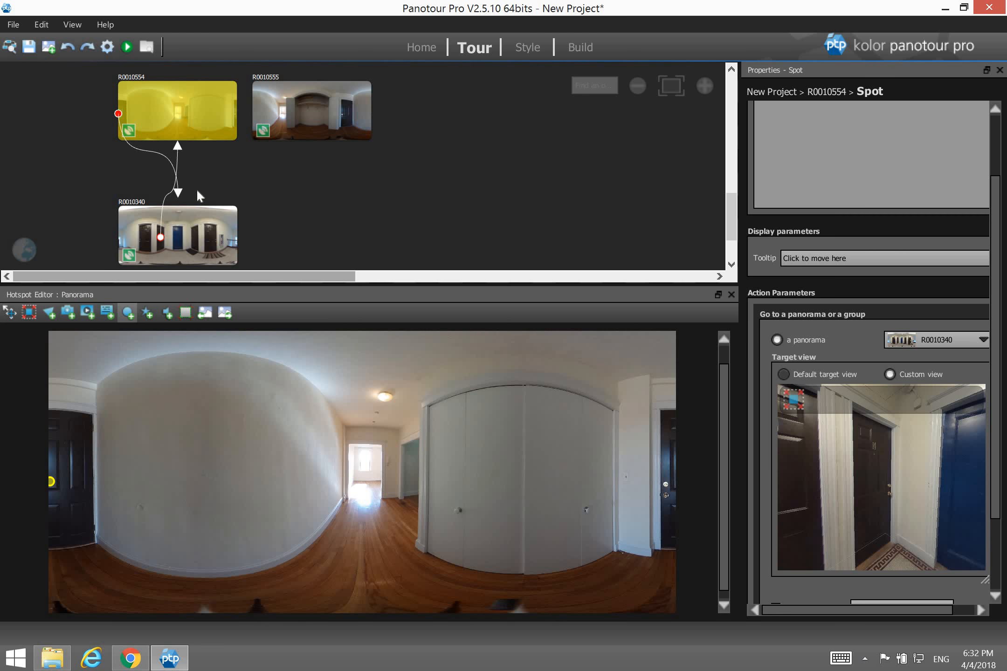
pyautogui.scroll(1, 359, 459)
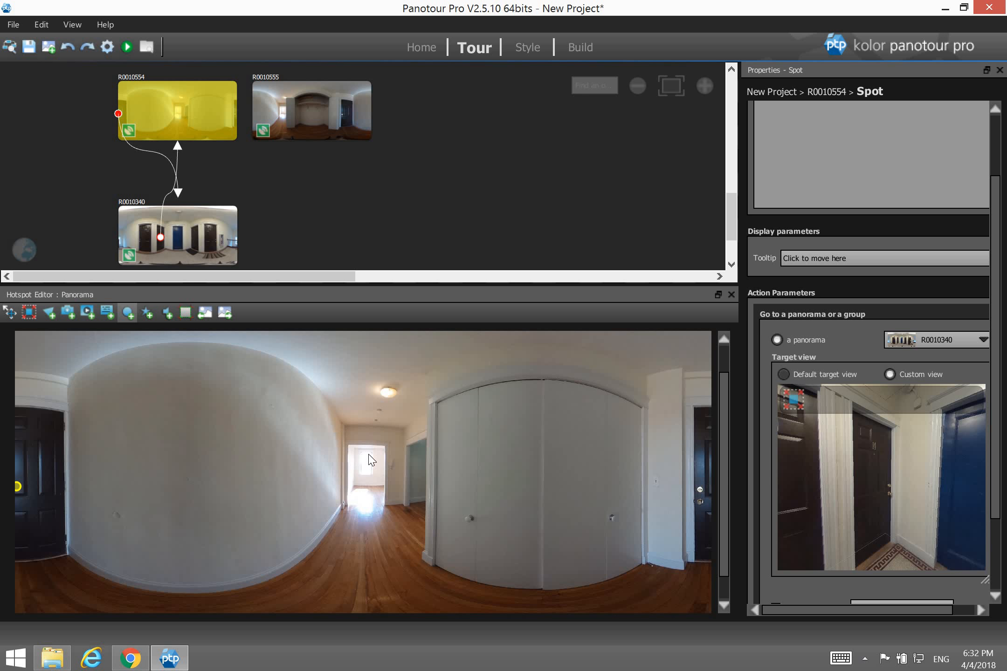
pyautogui.click(543, 495)
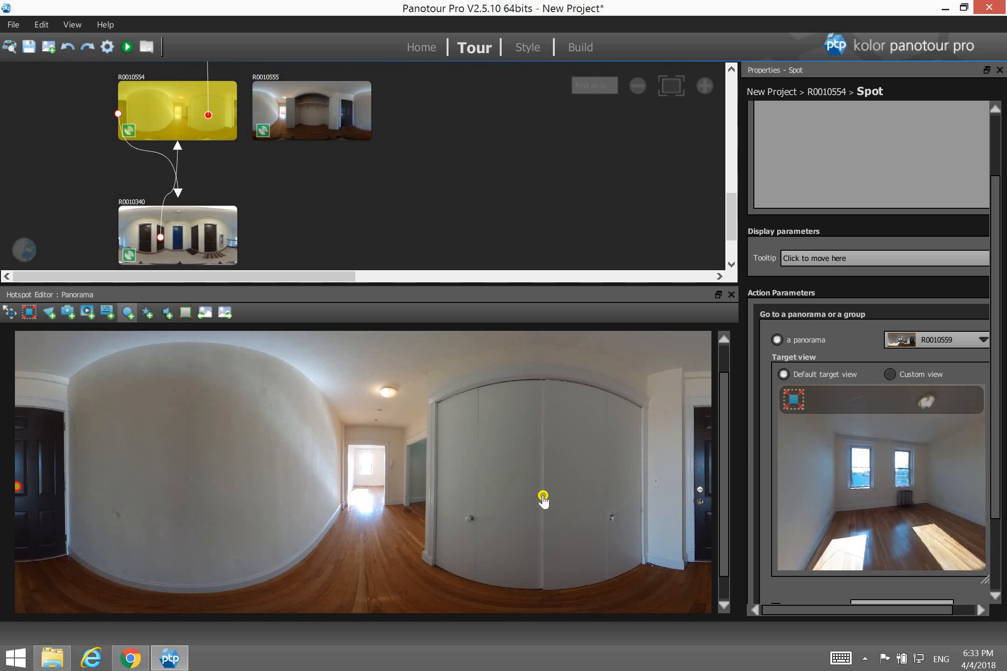
# Place a hallway spot and link the closet spot to R0010555 using Default Point Spot Style 2.
pyautogui.click(368, 488)
pyautogui.moveTo(209, 119); pyautogui.dragTo(318, 116)
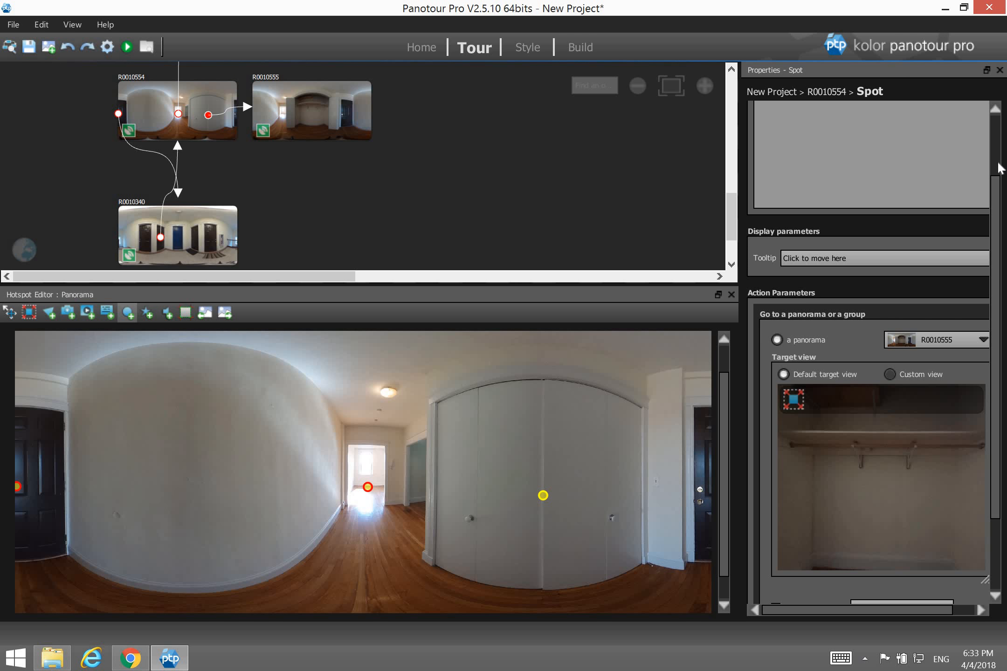
pyautogui.scroll(3, 998, 165)
pyautogui.click(813, 170)
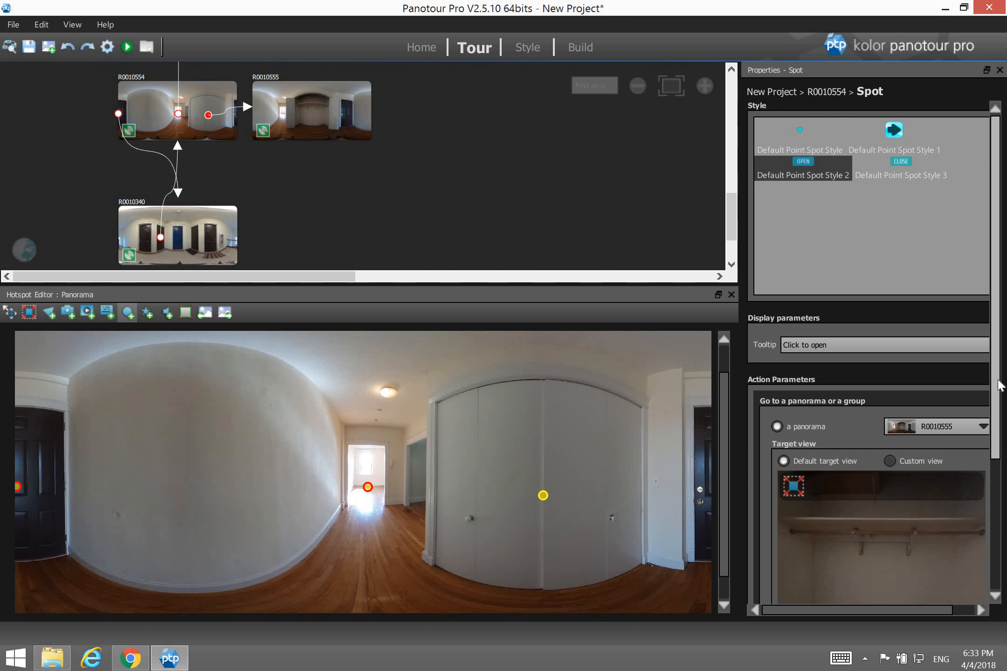
# Zoom the tour map out to show more panoramas.
pyautogui.scroll(-2, 1001, 440)
pyautogui.scroll(-1, 1001, 440)
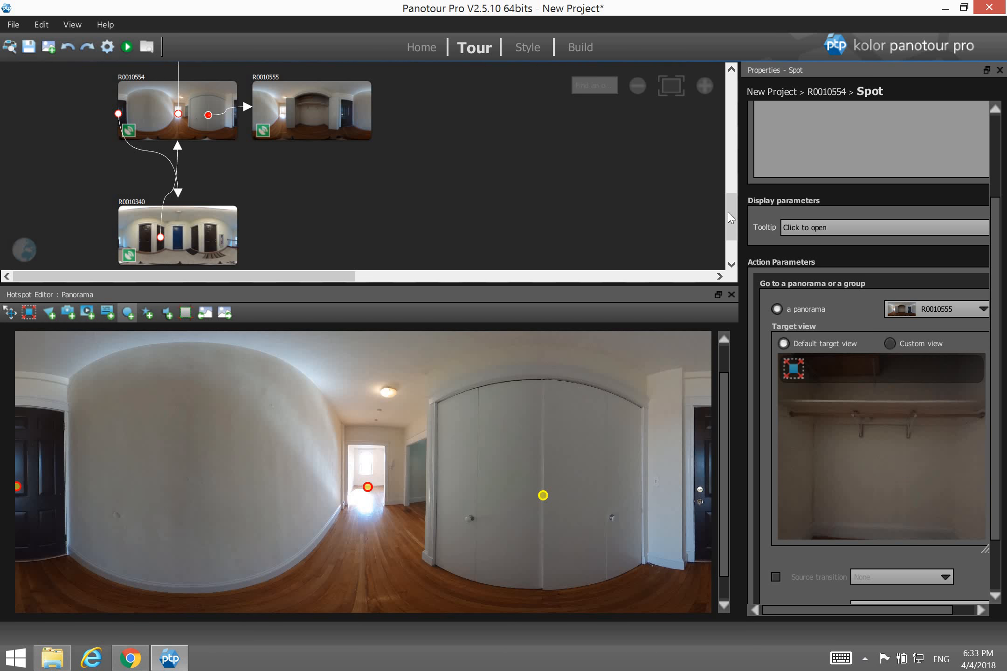
pyautogui.moveTo(727, 212); pyautogui.dragTo(732, 183)
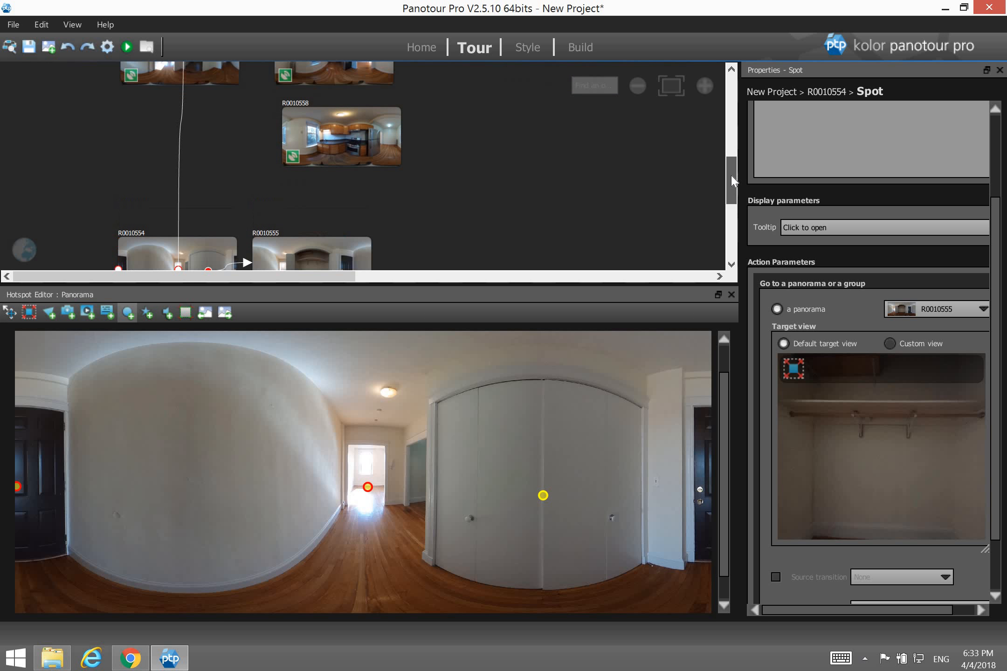
pyautogui.click(638, 87)
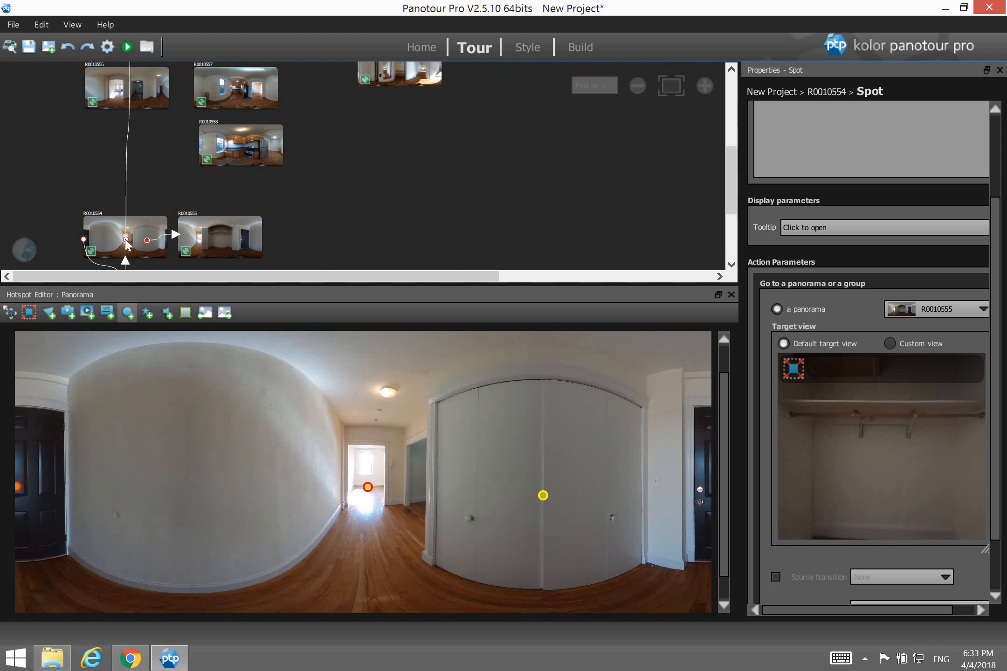
# Link the hallway spot to R0010556, try several arrival views, then keep the Default target view.
pyautogui.moveTo(128, 220); pyautogui.dragTo(133, 95)
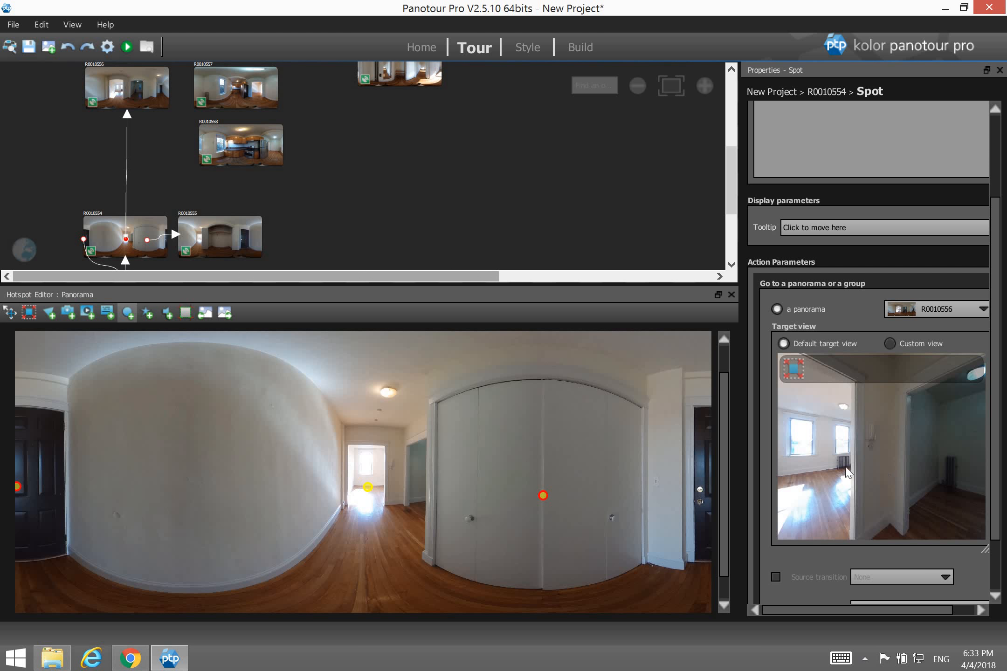
pyautogui.moveTo(877, 463); pyautogui.dragTo(909, 499)
pyautogui.moveTo(912, 456); pyautogui.dragTo(913, 483)
pyautogui.moveTo(972, 458)
pyautogui.mouseDown()
pyautogui.moveTo(830, 462)
pyautogui.moveTo(933, 456)
pyautogui.moveTo(949, 445)
pyautogui.moveTo(975, 478)
pyautogui.mouseUp()
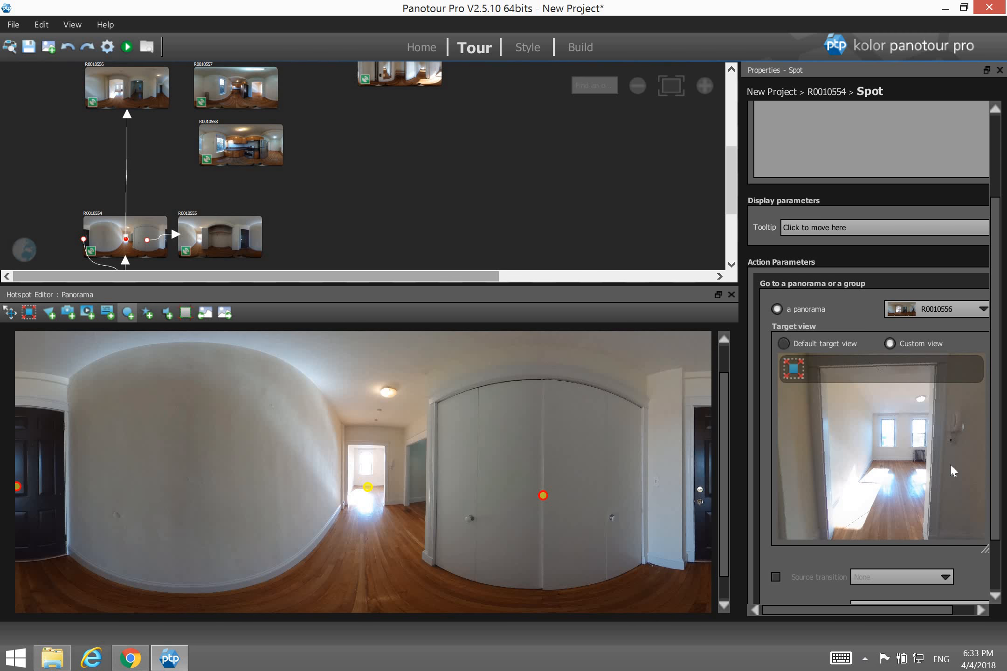
pyautogui.moveTo(810, 466)
pyautogui.mouseDown()
pyautogui.moveTo(901, 469)
pyautogui.moveTo(802, 465)
pyautogui.moveTo(811, 470)
pyautogui.mouseUp()
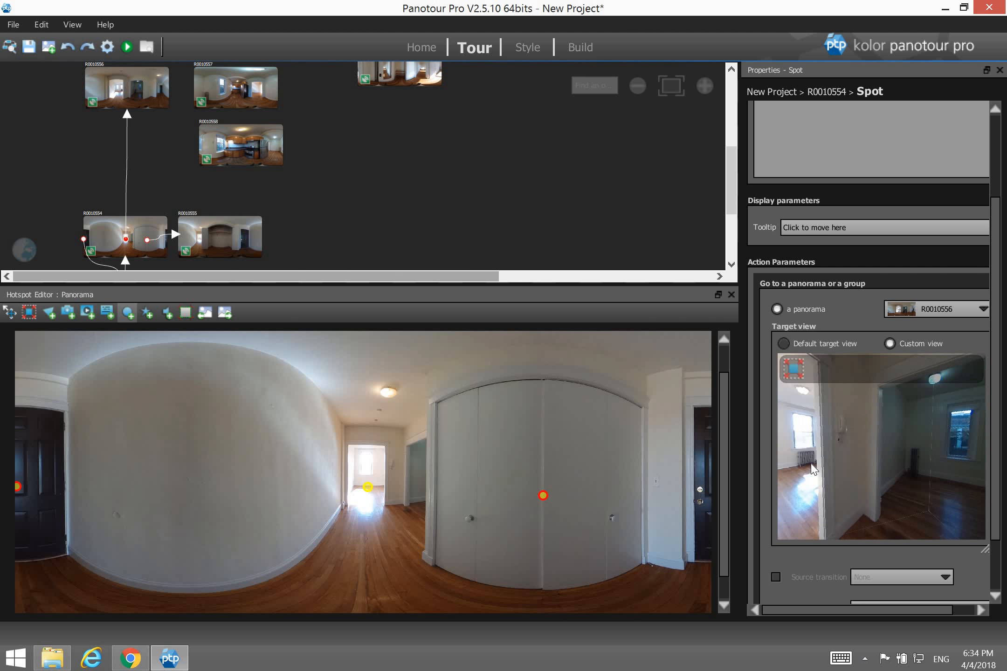
pyautogui.moveTo(897, 459); pyautogui.dragTo(915, 505)
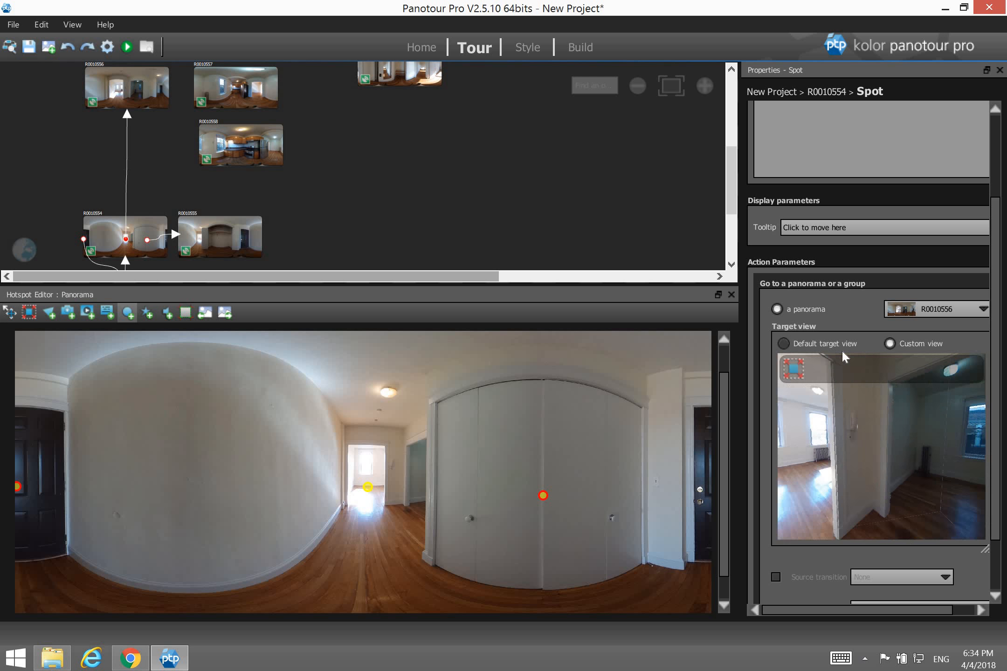
pyautogui.click(825, 339)
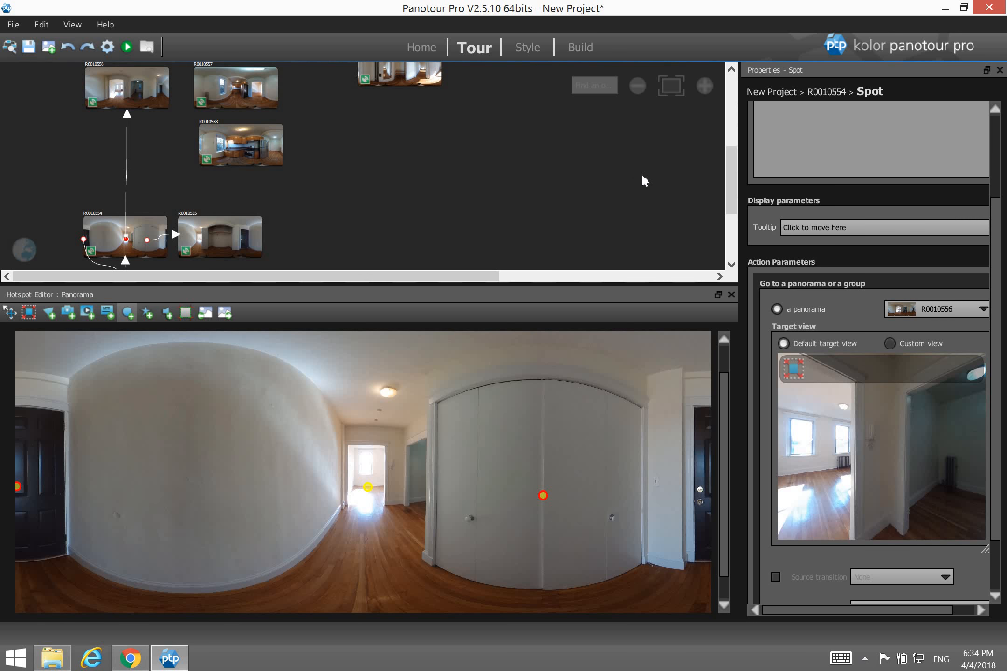
pyautogui.scroll(-1, 731, 183)
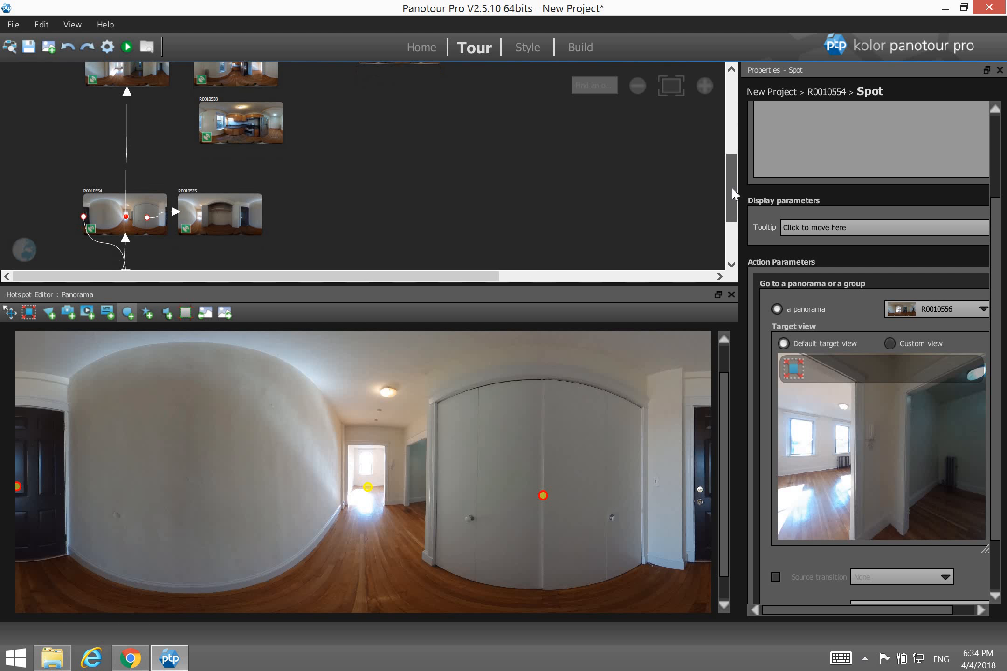
# Open R0010555 and place spots in the closet, on the black door and at the hallway opening.
pyautogui.click(222, 206)
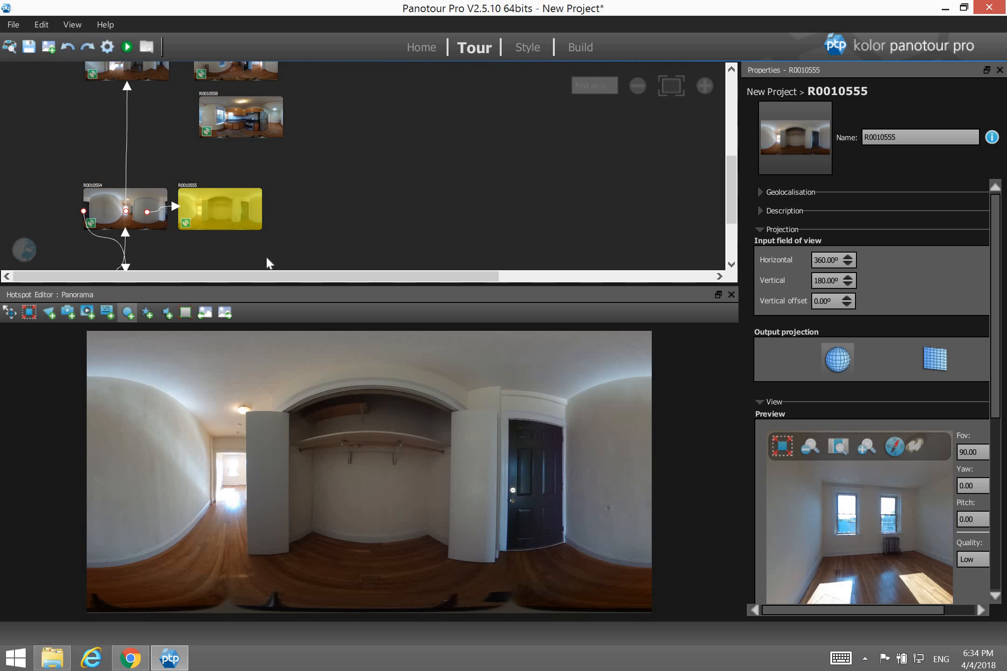
pyautogui.click(376, 489)
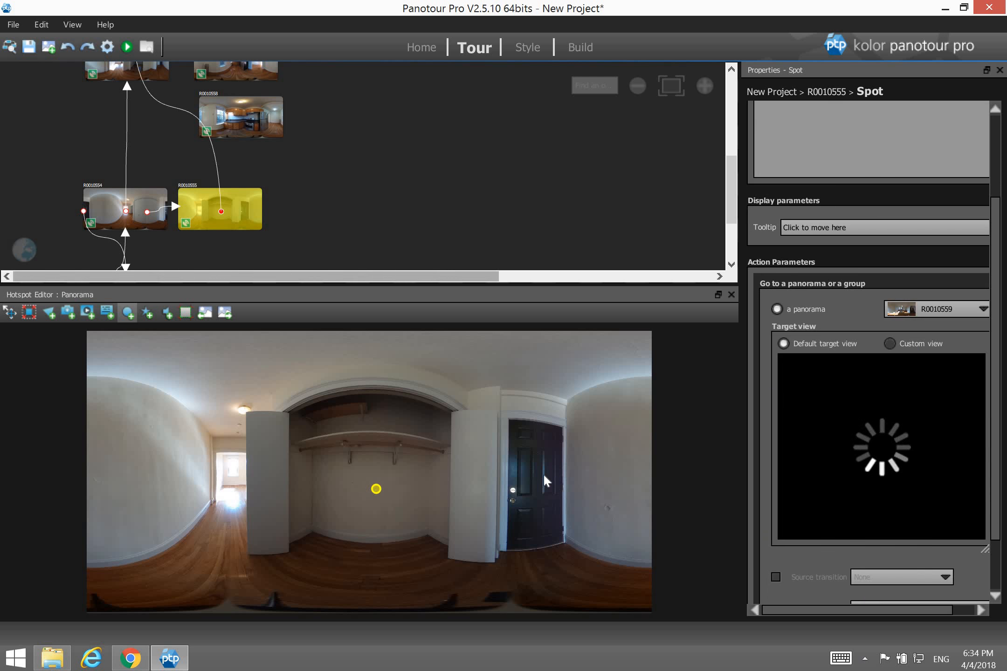
pyautogui.click(538, 488)
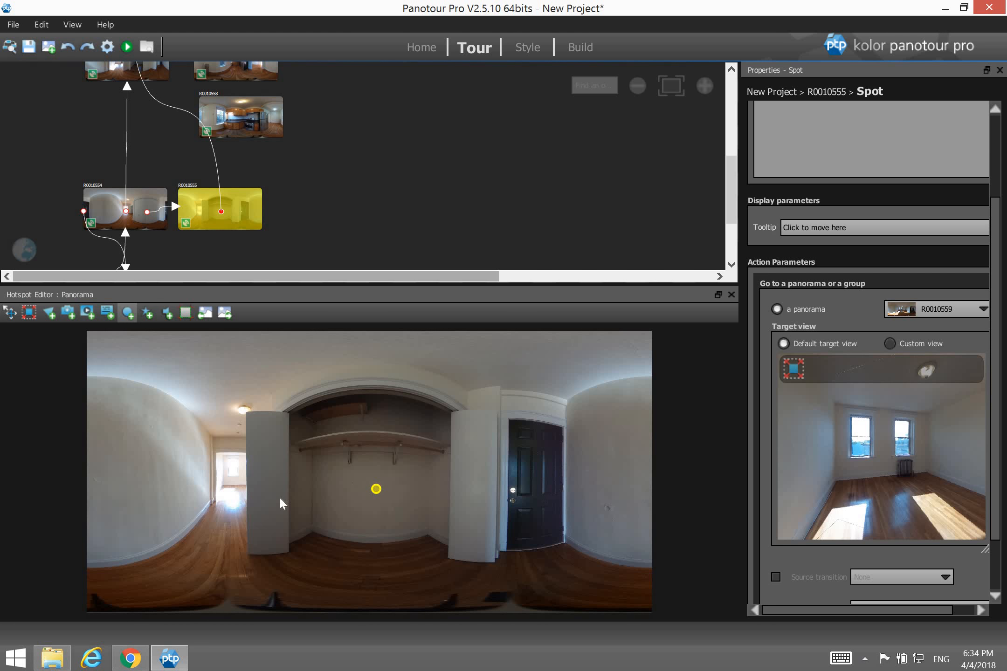
pyautogui.click(233, 483)
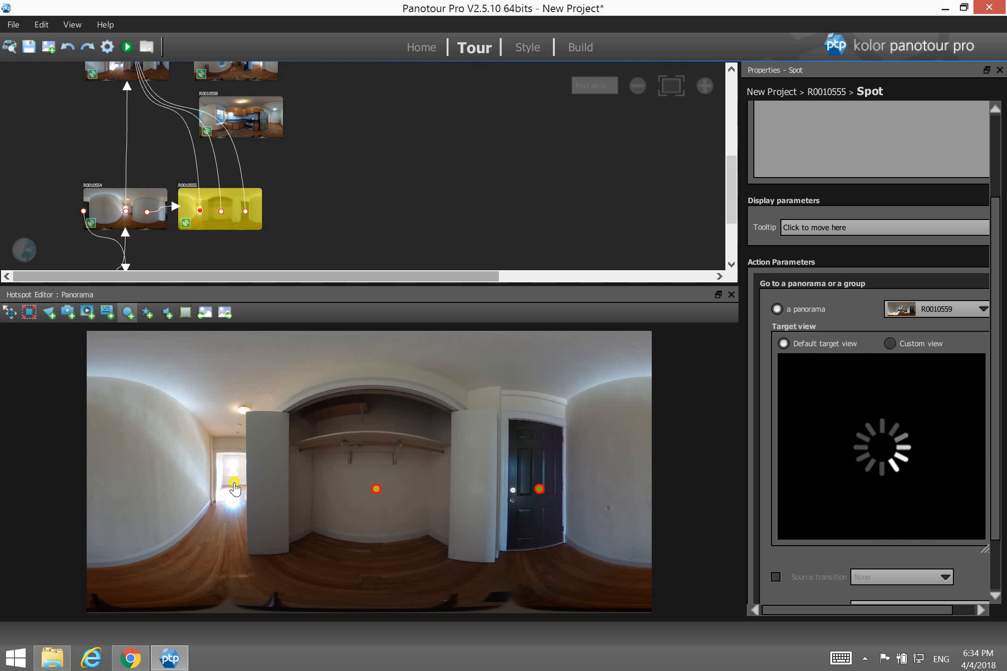
# Give the centre spot the close-door style and aim its arrival view at the closet doors.
pyautogui.click(219, 212)
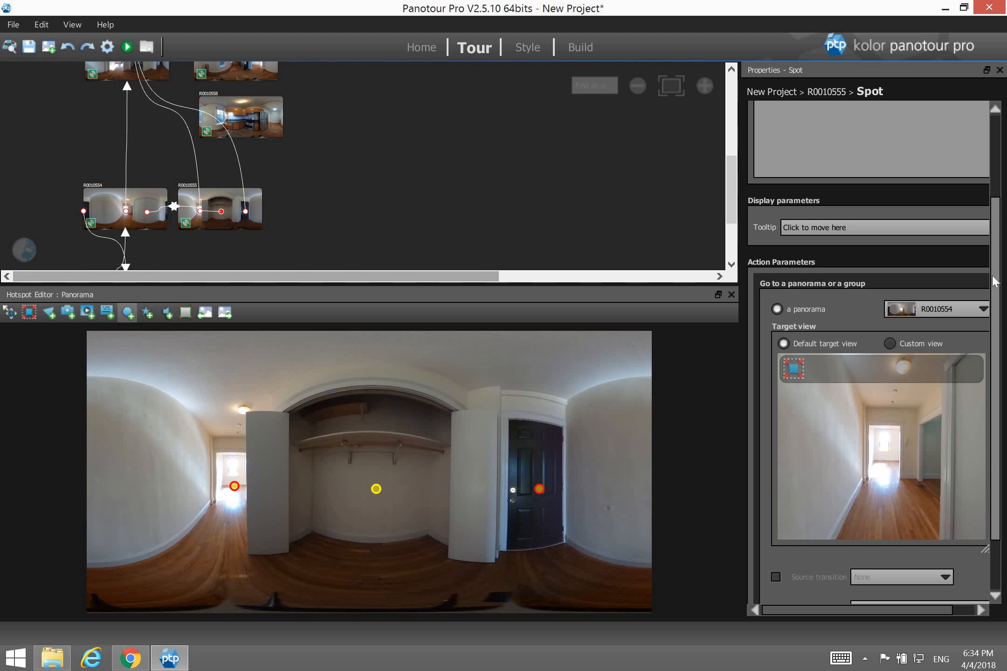
pyautogui.scroll(3, 988, 280)
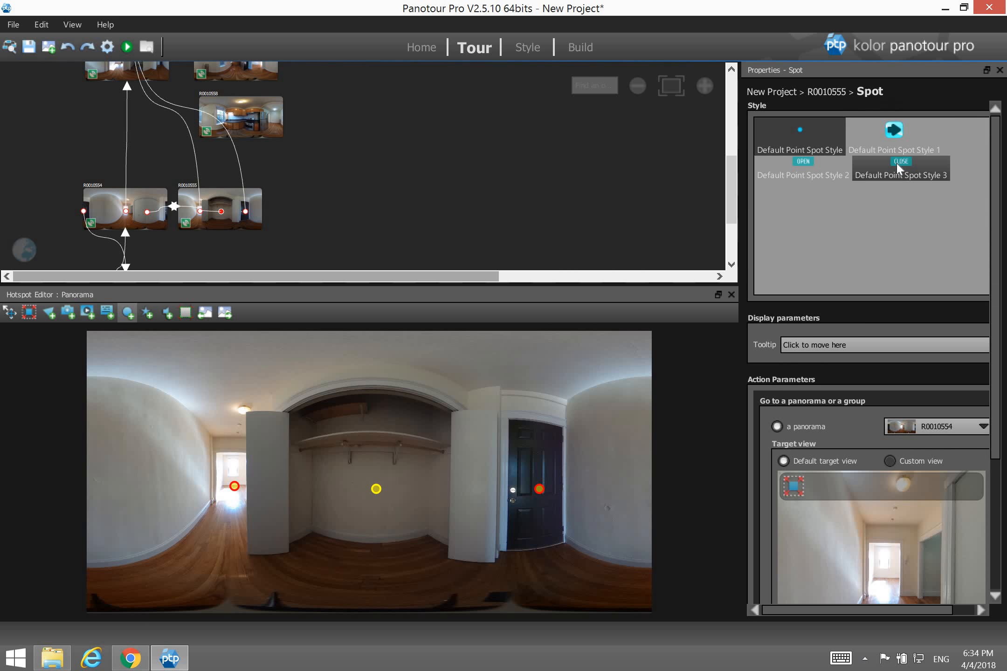
pyautogui.click(899, 168)
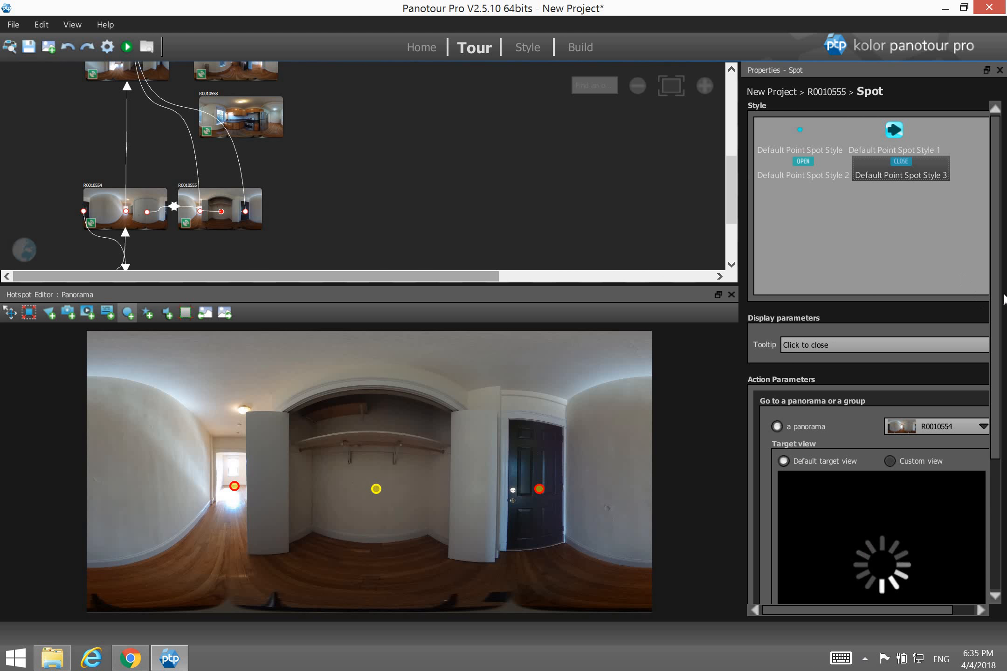
pyautogui.scroll(-3, 979, 345)
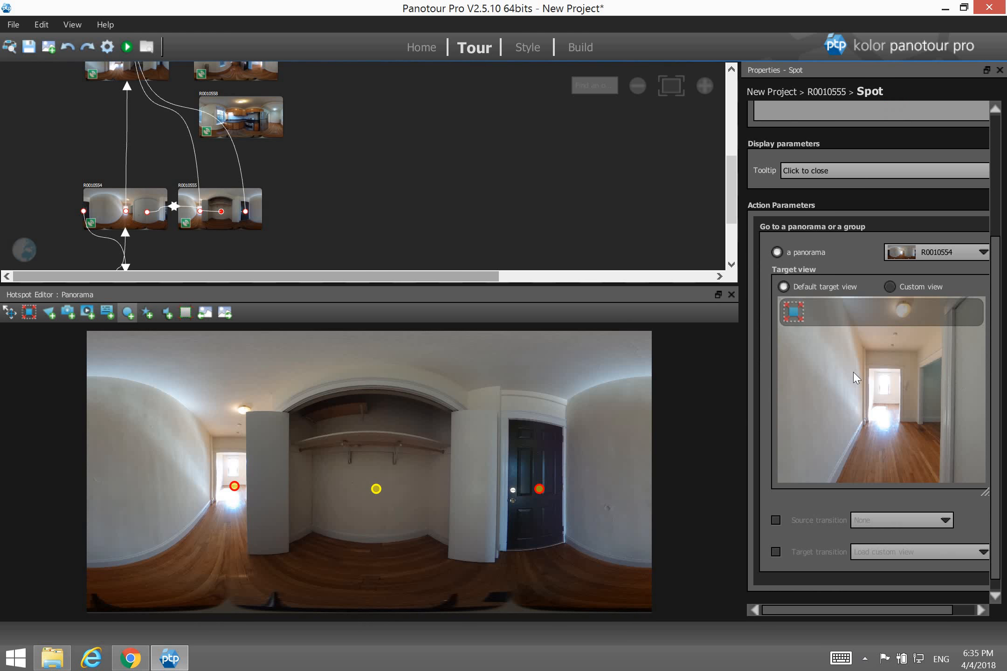
pyautogui.moveTo(852, 372); pyautogui.dragTo(878, 371)
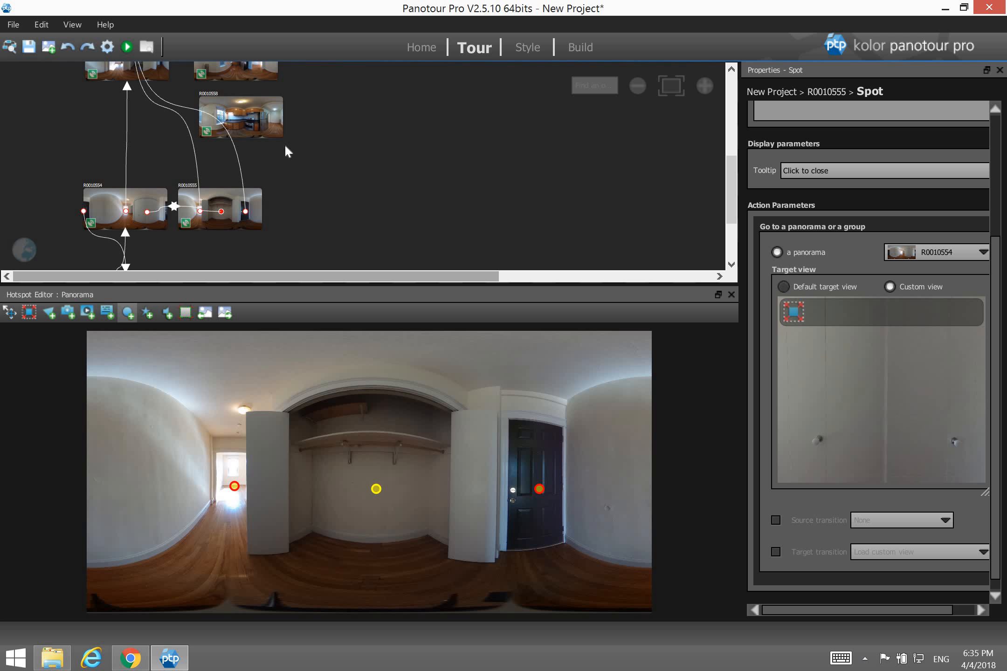
# Link the door spot to R0010340 facing the side doors, and another spot to R0010556.
pyautogui.moveTo(246, 212); pyautogui.dragTo(133, 286)
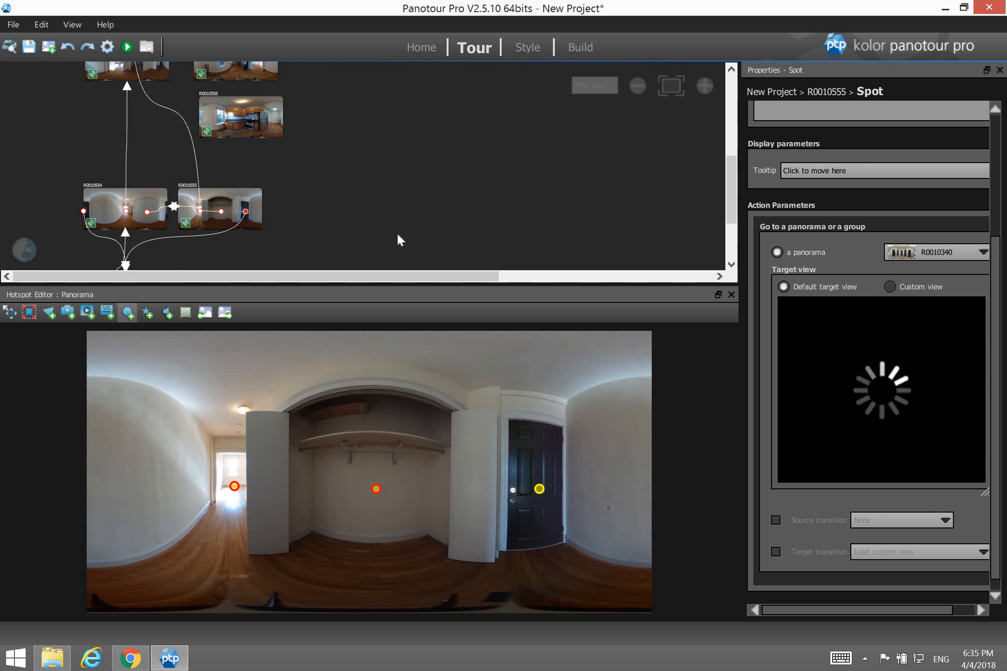
pyautogui.moveTo(868, 405); pyautogui.dragTo(955, 400)
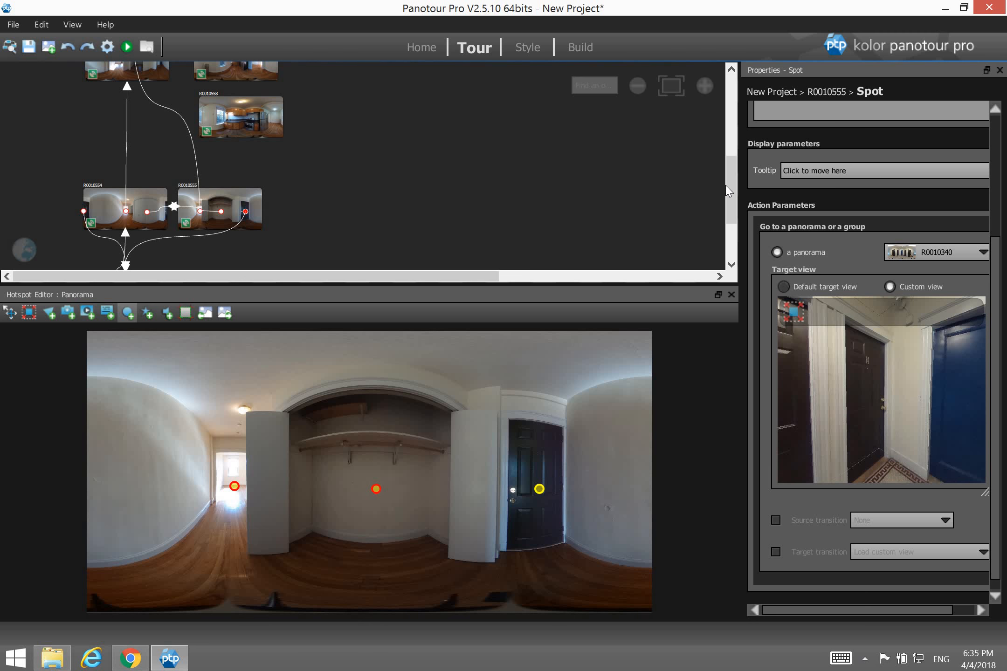
pyautogui.scroll(2, 732, 191)
pyautogui.moveTo(363, 283); pyautogui.dragTo(374, 358)
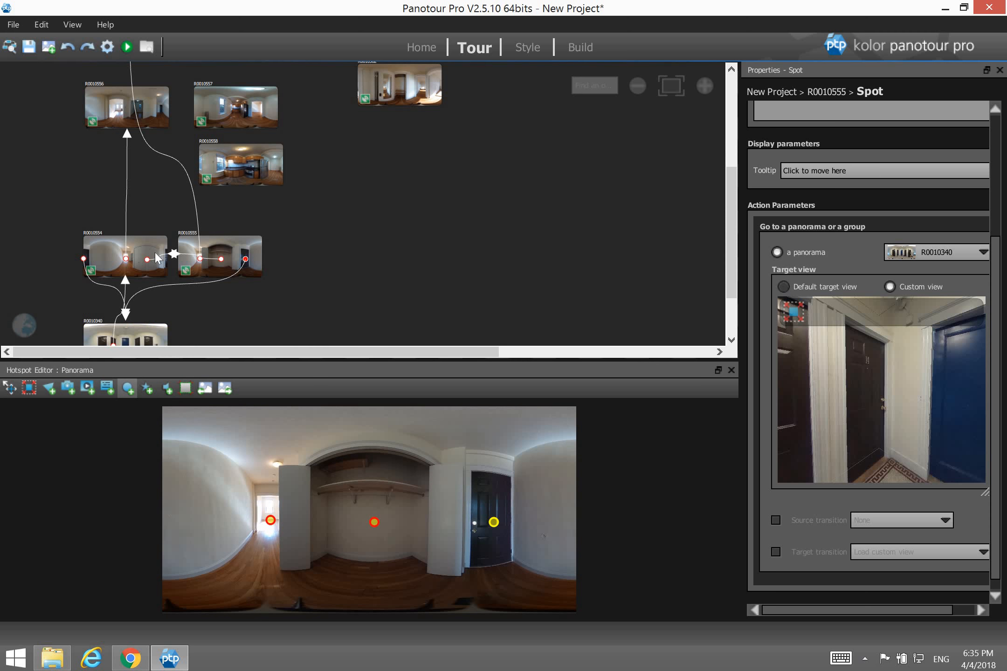
pyautogui.click(201, 260)
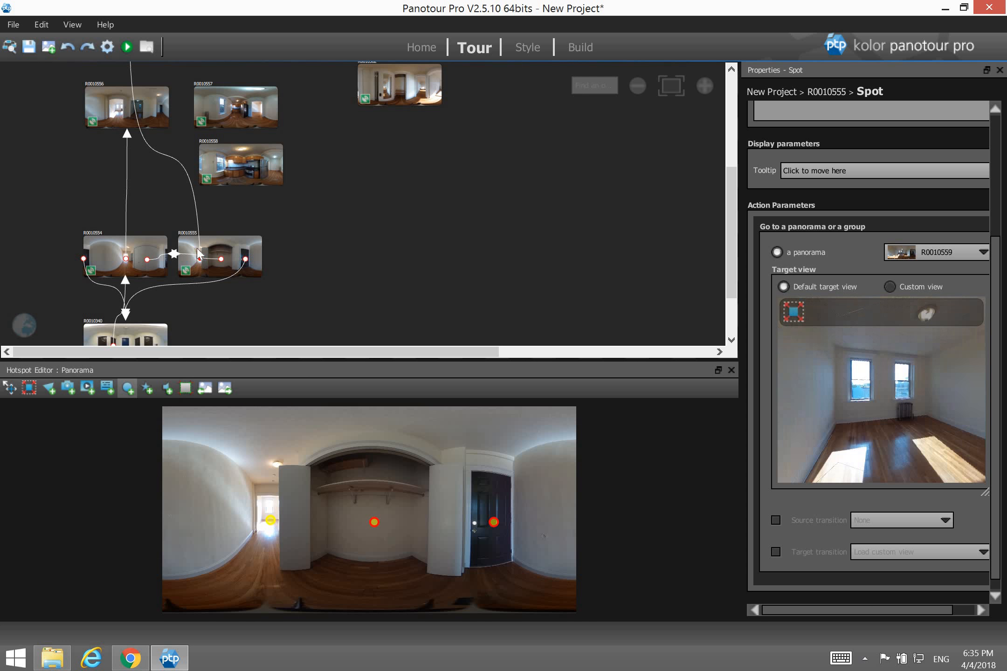
pyautogui.moveTo(134, 107); pyautogui.dragTo(136, 108)
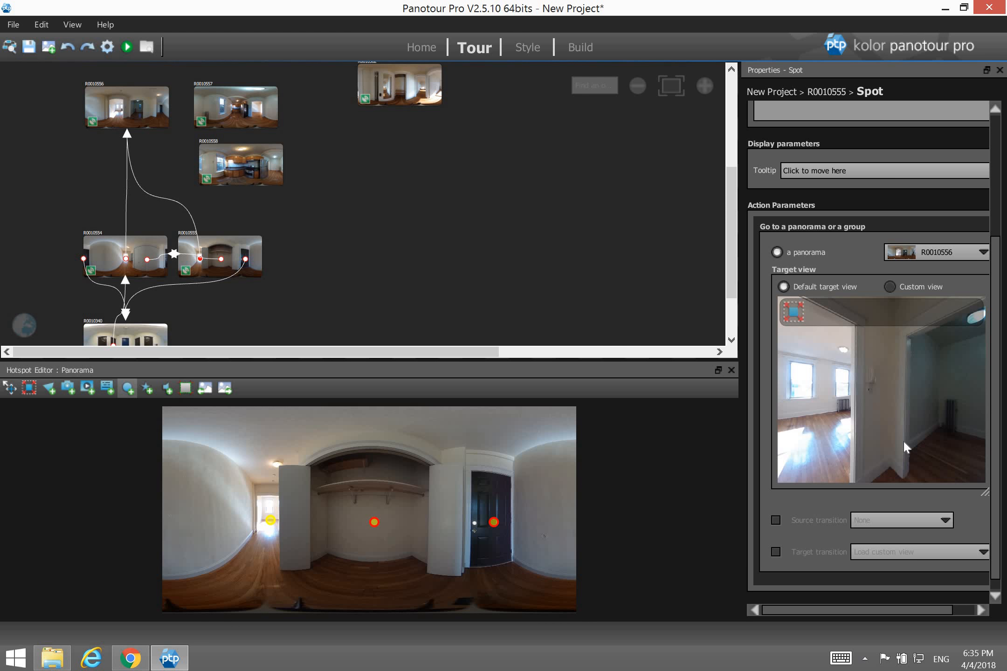
# Open R0010556, add door and doorway hotspots, and link one to R0010554 facing the closet door.
pyautogui.click(139, 118)
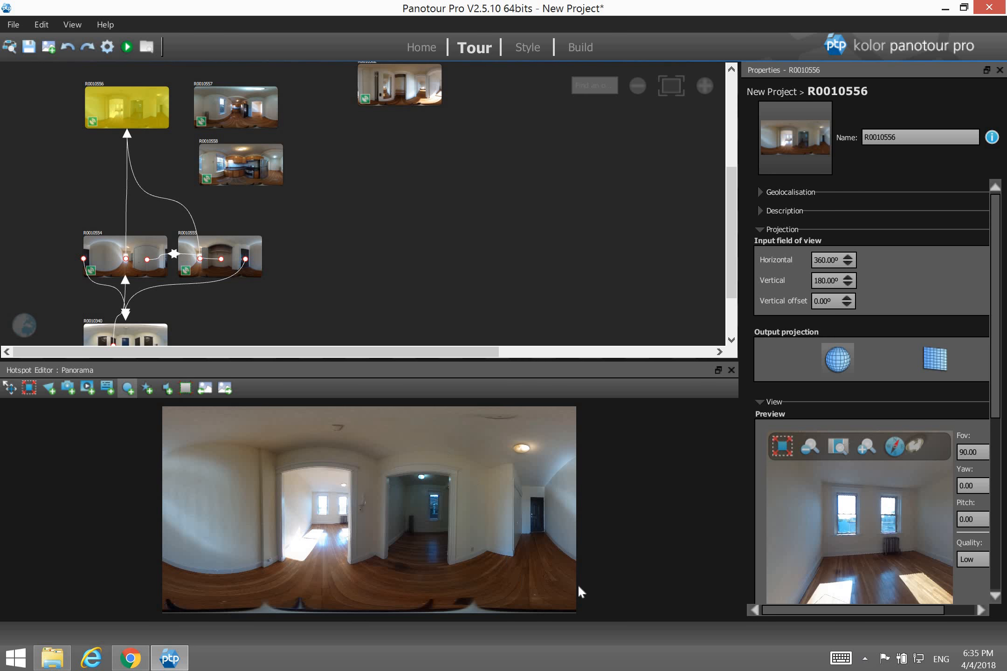
pyautogui.click(536, 517)
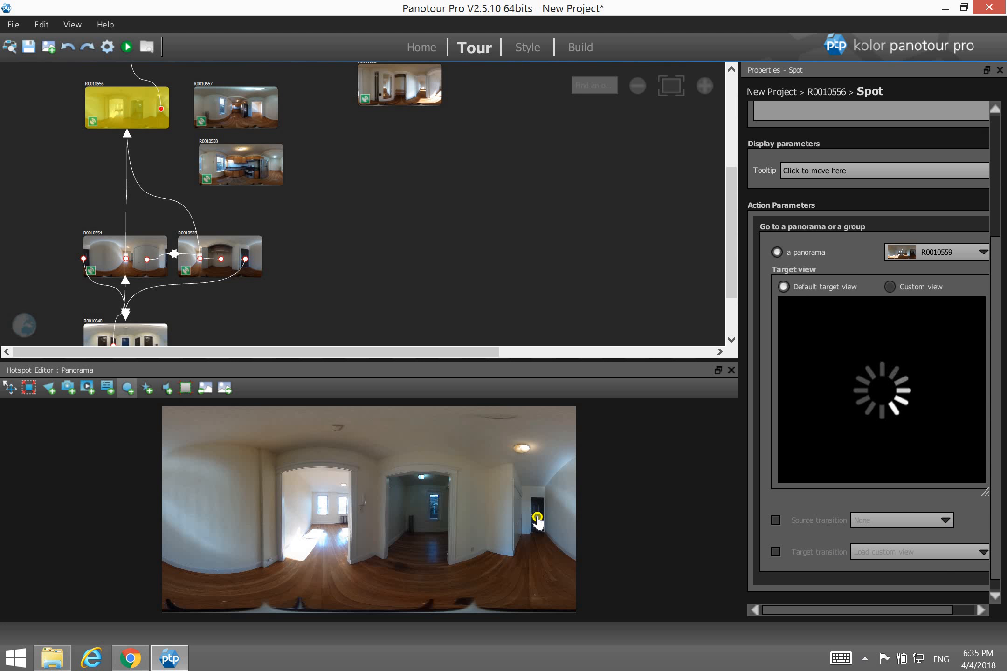
pyautogui.click(419, 517)
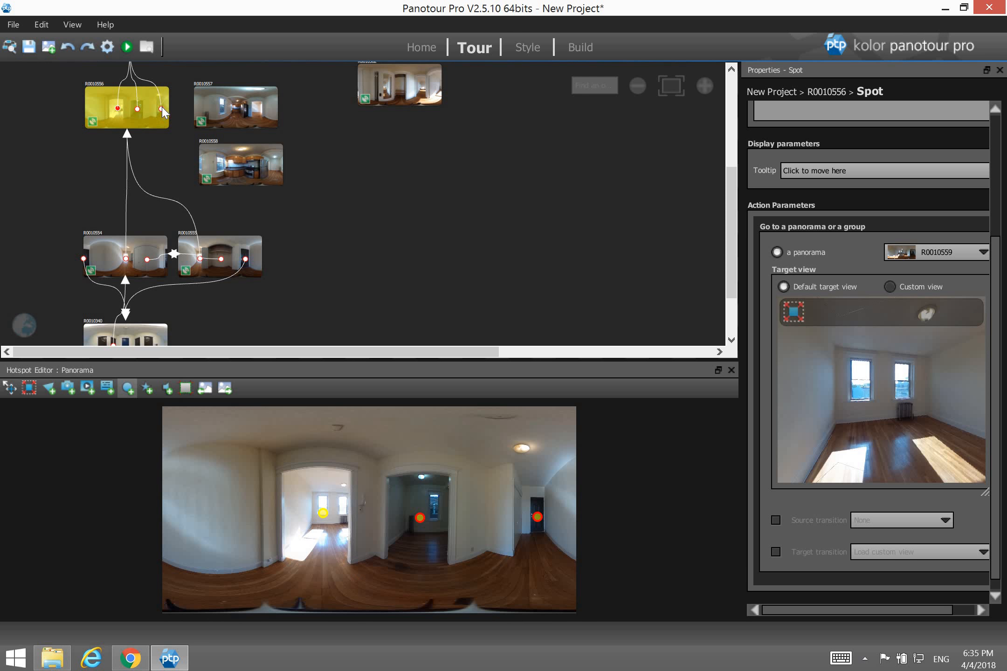
pyautogui.moveTo(160, 108); pyautogui.dragTo(126, 259)
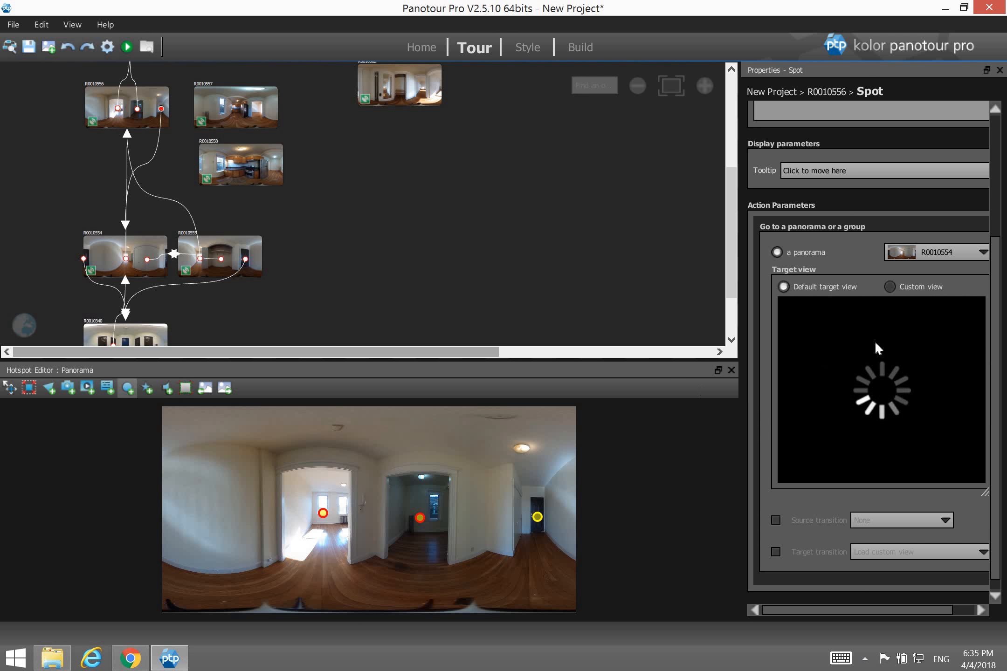
pyautogui.moveTo(903, 377); pyautogui.dragTo(950, 379)
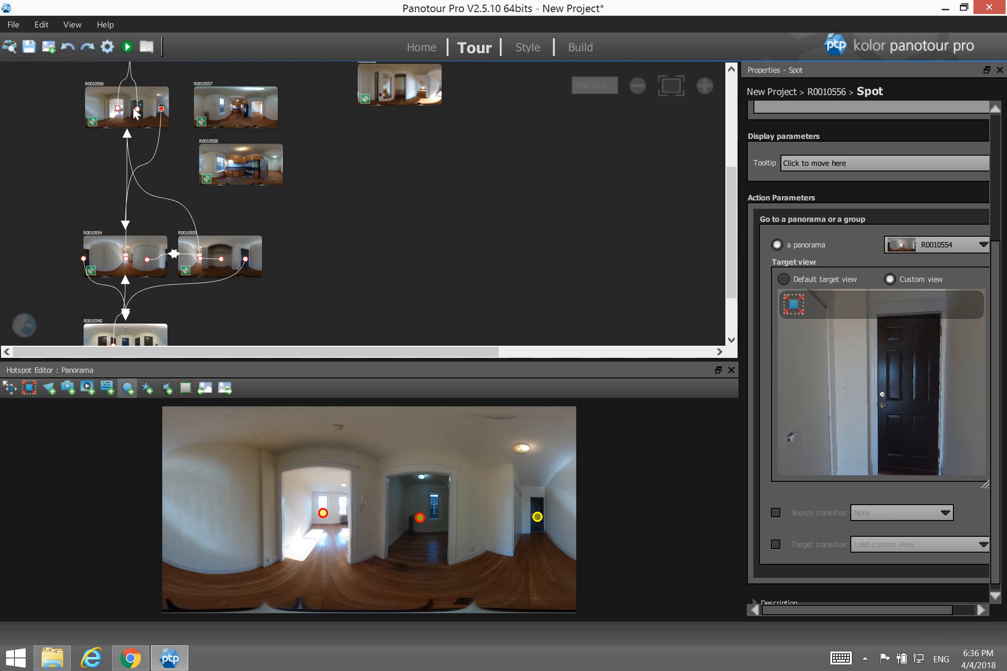
# Link another hotspot to R0010557, try kitchen arrival views, then revert to the default view.
pyautogui.moveTo(139, 111); pyautogui.dragTo(238, 115)
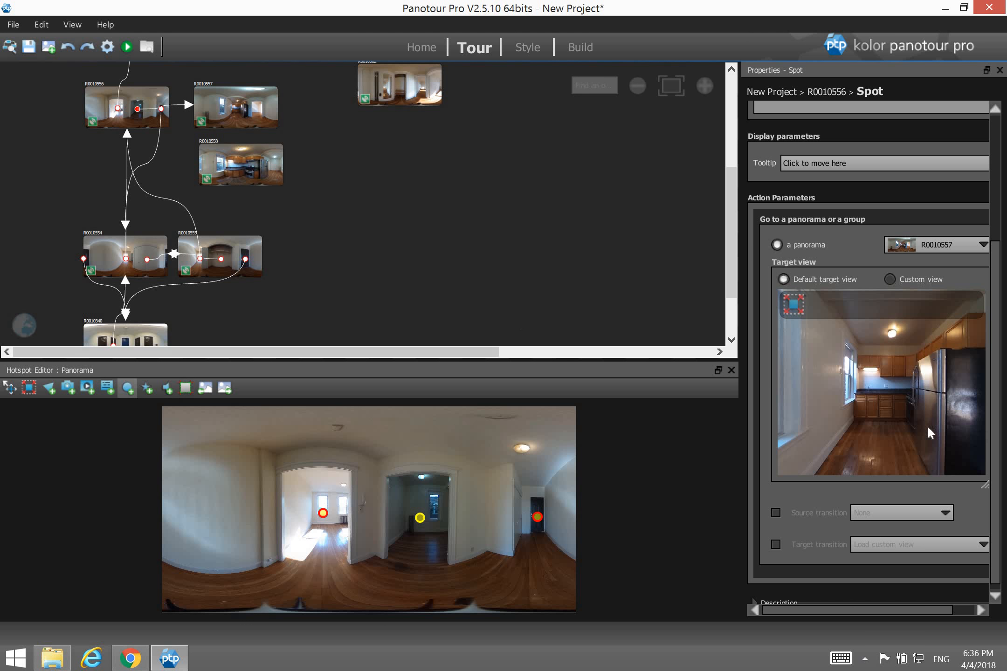
pyautogui.moveTo(958, 387); pyautogui.dragTo(869, 409)
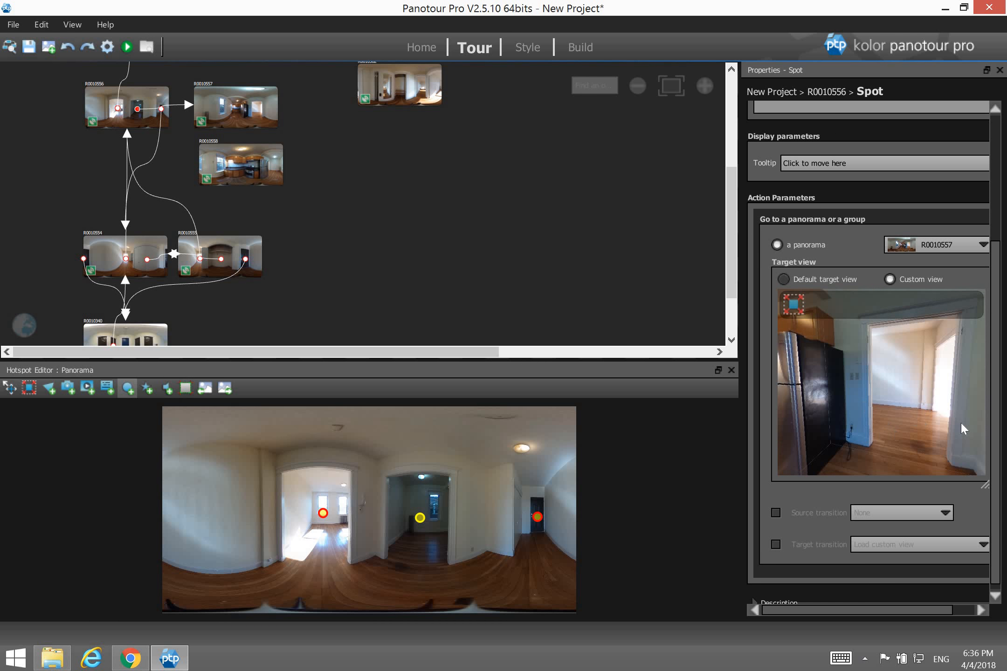
pyautogui.moveTo(945, 392)
pyautogui.mouseDown()
pyautogui.moveTo(882, 407)
pyautogui.moveTo(831, 396)
pyautogui.moveTo(764, 405)
pyautogui.mouseUp()
pyautogui.moveTo(942, 402); pyautogui.dragTo(860, 407)
pyautogui.moveTo(980, 404)
pyautogui.mouseDown()
pyautogui.moveTo(933, 404)
pyautogui.moveTo(954, 394)
pyautogui.moveTo(968, 431)
pyautogui.moveTo(892, 435)
pyautogui.moveTo(915, 435)
pyautogui.mouseUp()
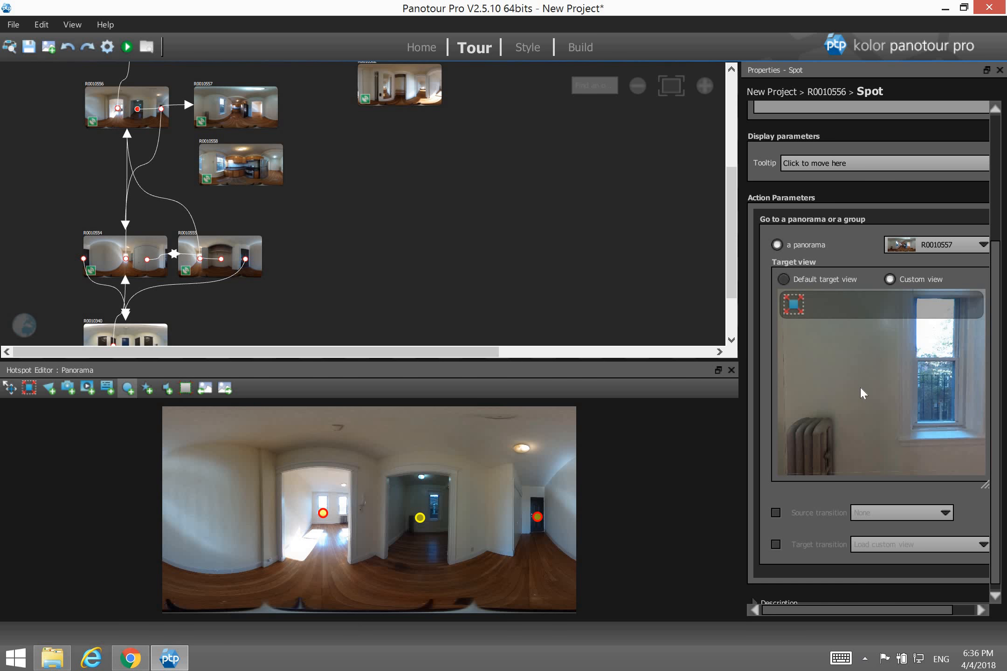
pyautogui.moveTo(860, 386)
pyautogui.mouseDown()
pyautogui.moveTo(917, 384)
pyautogui.moveTo(836, 379)
pyautogui.mouseUp()
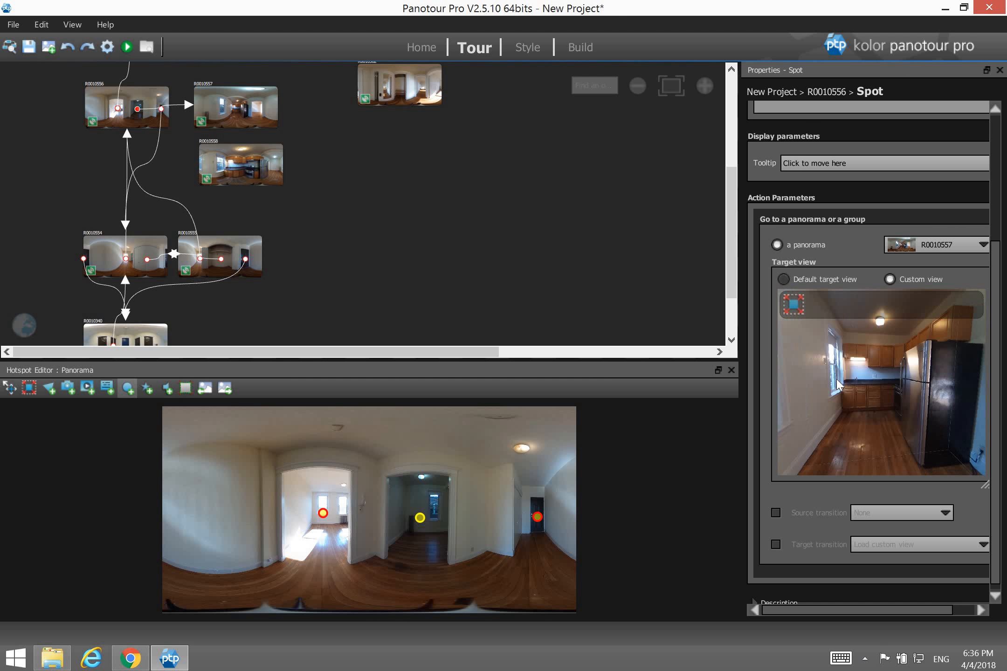
pyautogui.click(807, 278)
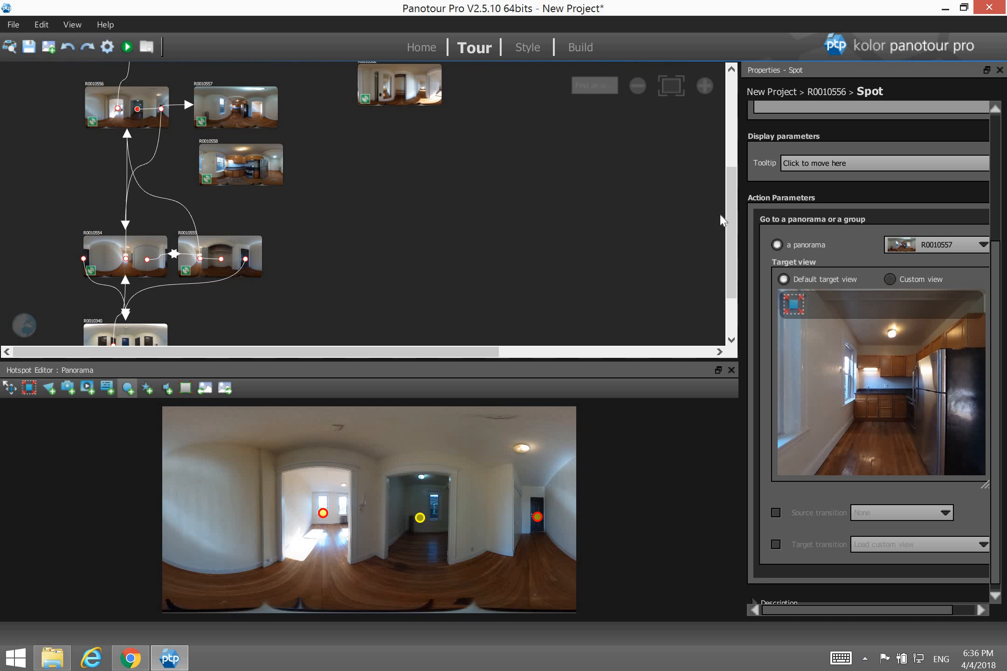
# Check the left doorway hotspot's target, then open R0010557 for editing.
pyautogui.scroll(5, 733, 201)
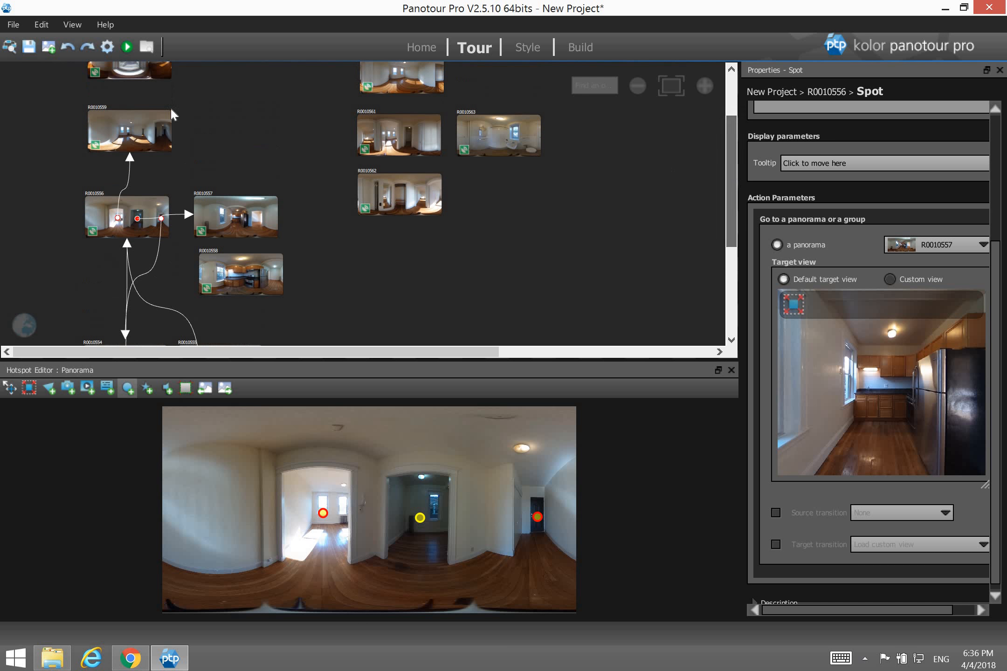
pyautogui.click(118, 215)
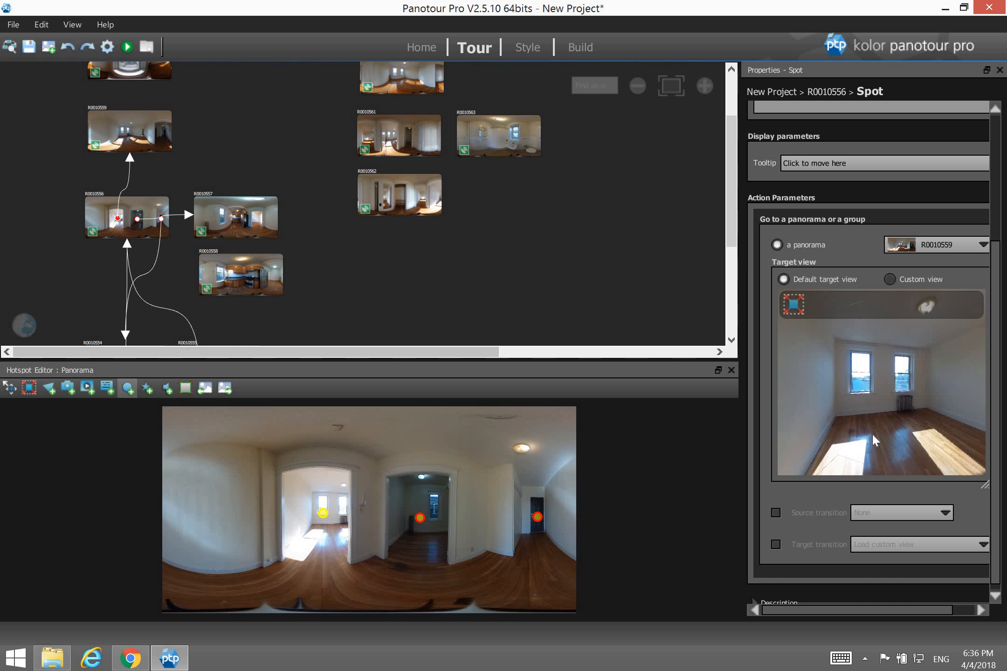
pyautogui.click(238, 227)
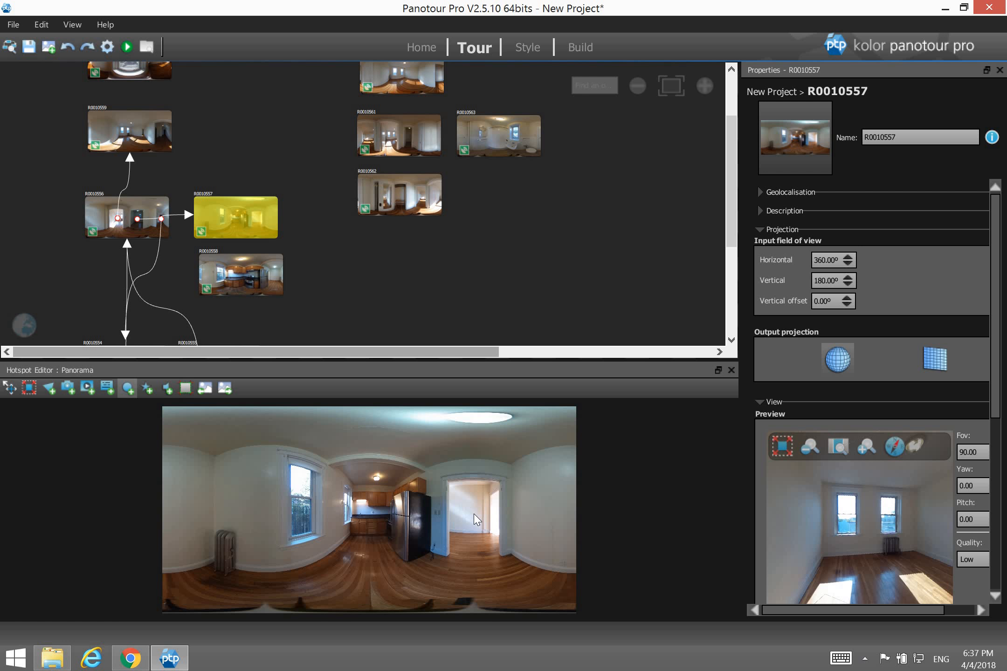
# Link a doorway hotspot to R0010556 and a kitchen hotspot to R0010558, each with custom arrival views.
pyautogui.click(474, 515)
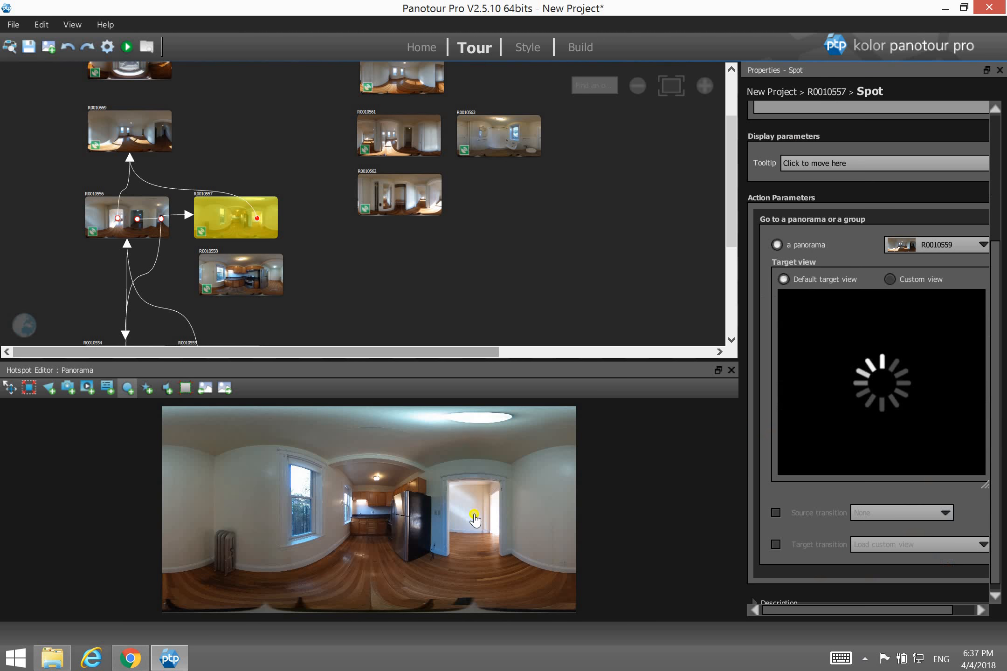
pyautogui.click(372, 515)
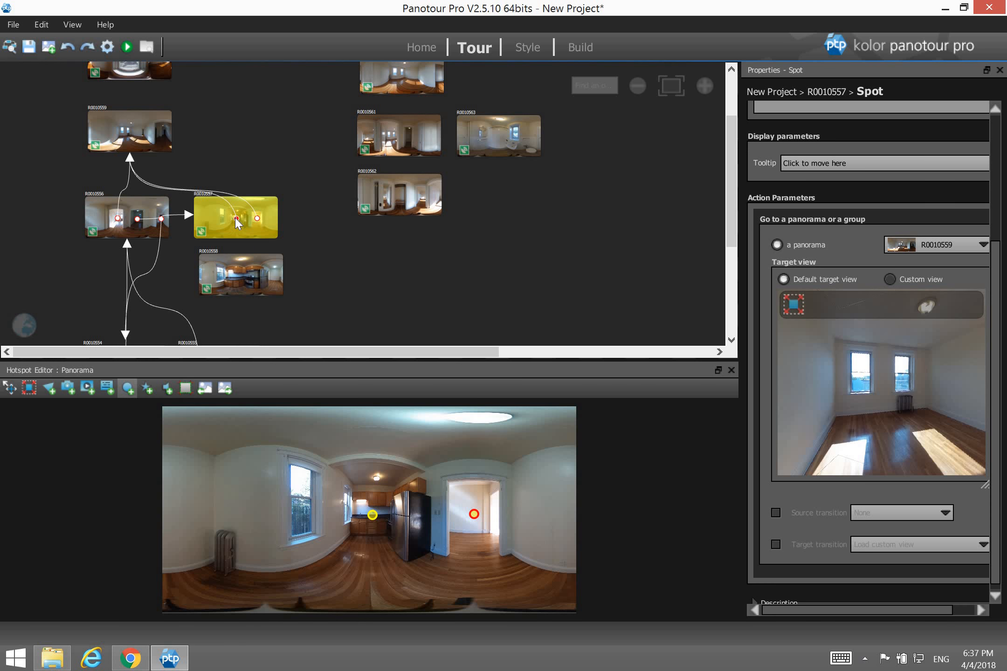
pyautogui.moveTo(237, 219); pyautogui.dragTo(137, 225)
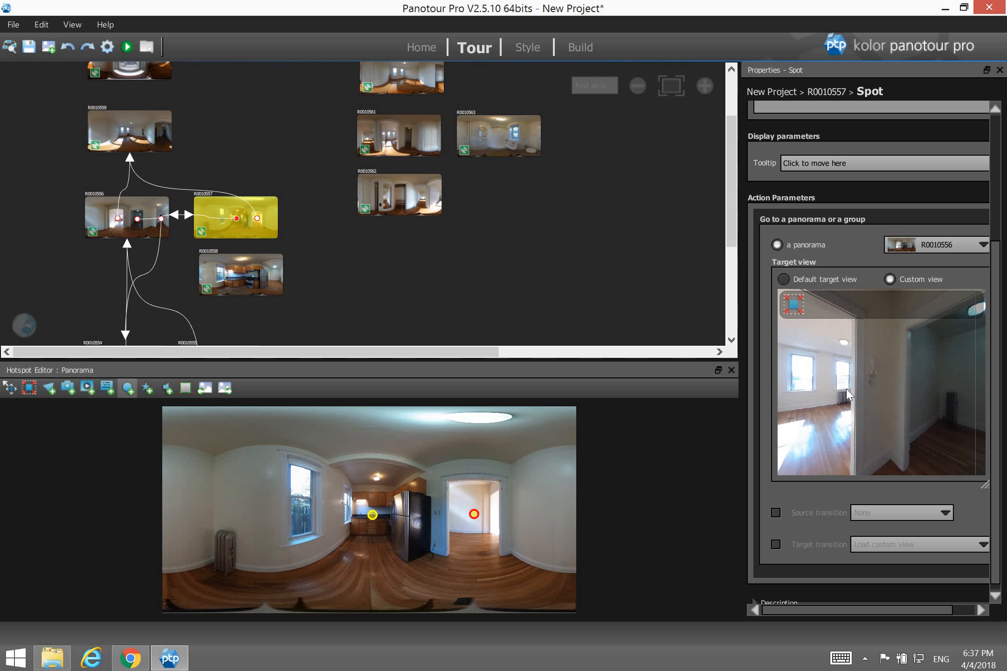
pyautogui.moveTo(850, 395)
pyautogui.mouseDown()
pyautogui.moveTo(922, 382)
pyautogui.moveTo(896, 402)
pyautogui.moveTo(919, 397)
pyautogui.moveTo(804, 397)
pyautogui.moveTo(936, 394)
pyautogui.moveTo(907, 384)
pyautogui.moveTo(937, 399)
pyautogui.moveTo(829, 396)
pyautogui.moveTo(916, 394)
pyautogui.moveTo(865, 398)
pyautogui.mouseUp()
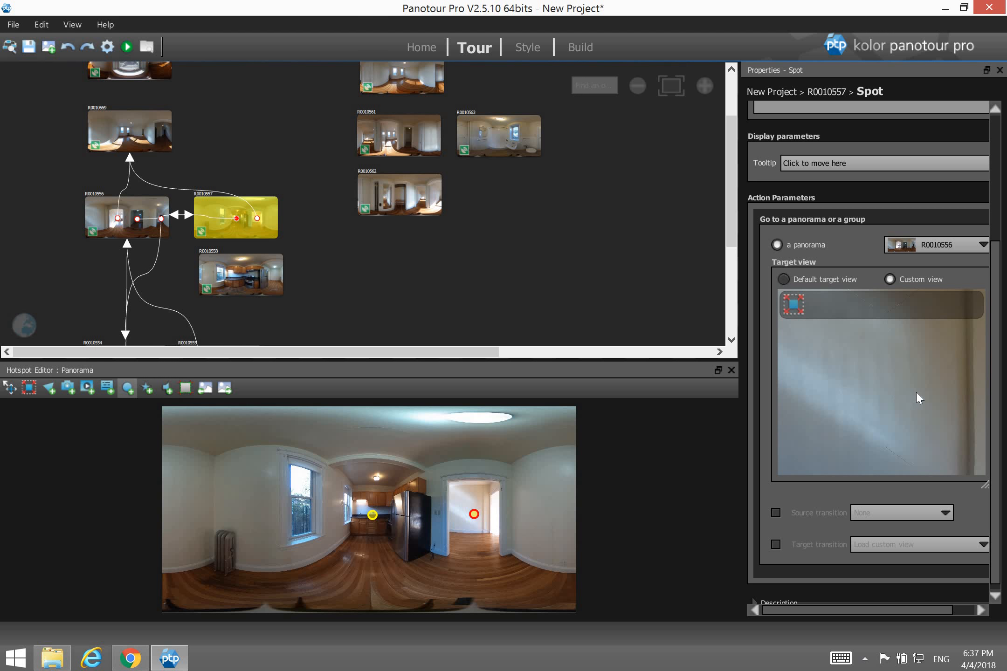
pyautogui.moveTo(940, 396); pyautogui.dragTo(894, 399)
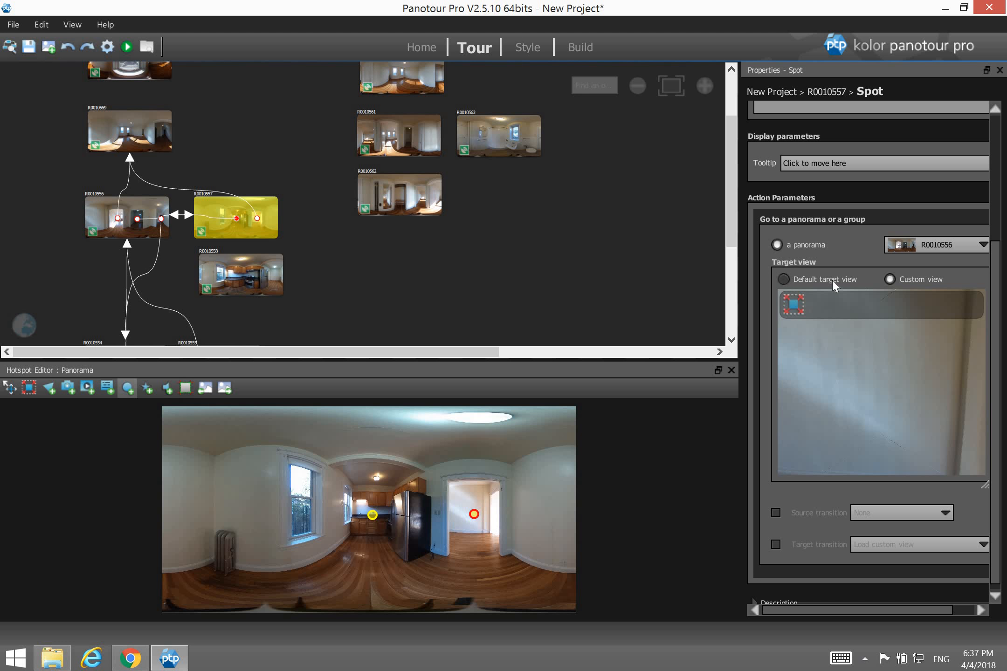
pyautogui.click(848, 279)
pyautogui.moveTo(930, 388); pyautogui.dragTo(897, 386)
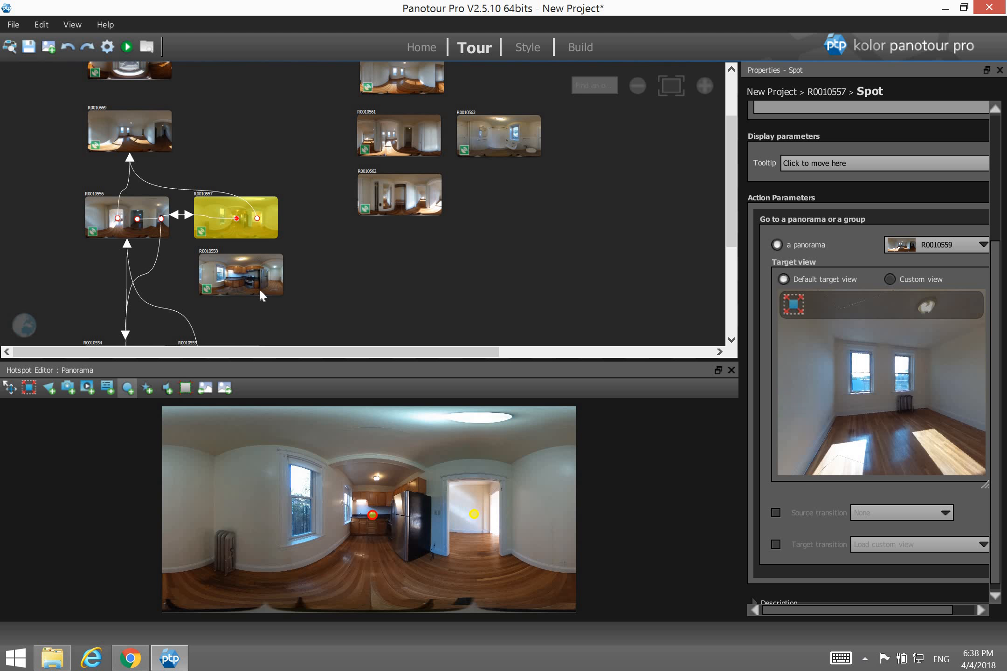
pyautogui.moveTo(259, 291); pyautogui.dragTo(257, 284)
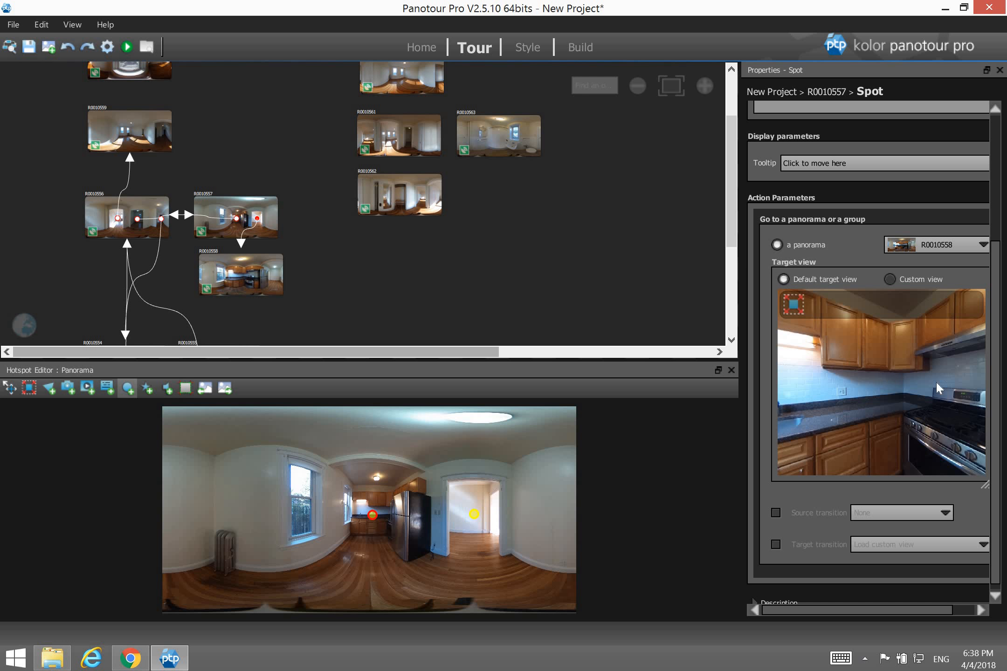
pyautogui.moveTo(868, 385); pyautogui.dragTo(913, 401)
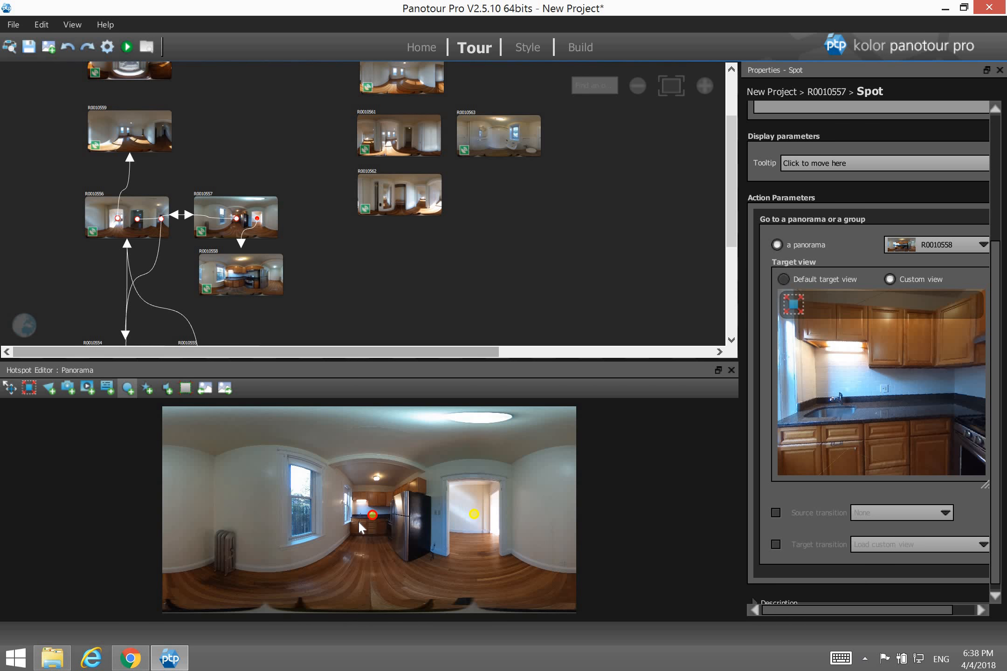
# In R0010558, link a hotspot past the fridge to R0010557 facing the doorway, then open R0010559.
pyautogui.click(250, 270)
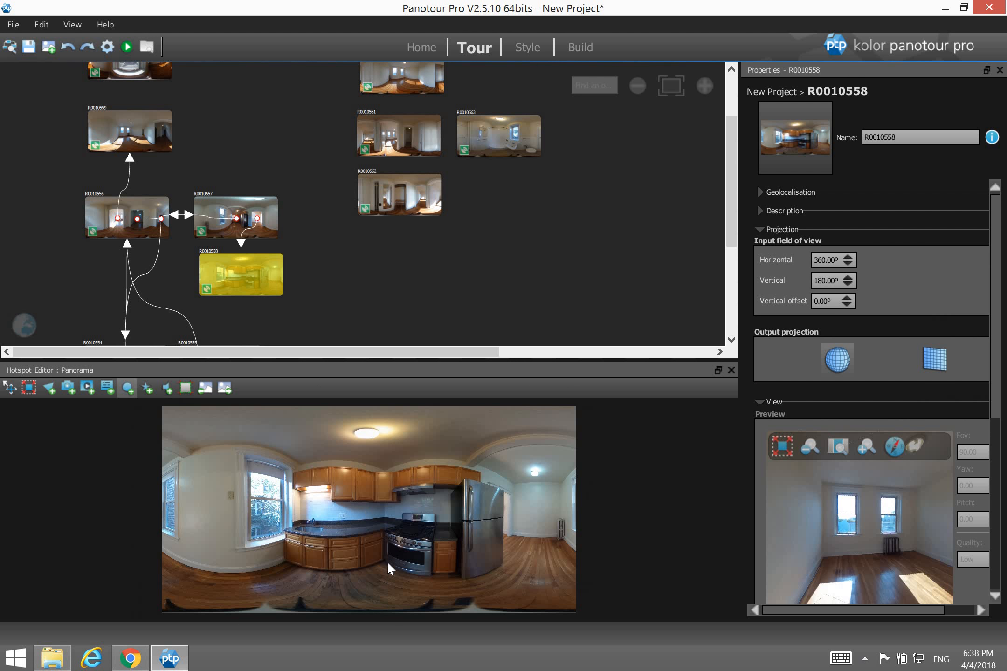
pyautogui.click(542, 515)
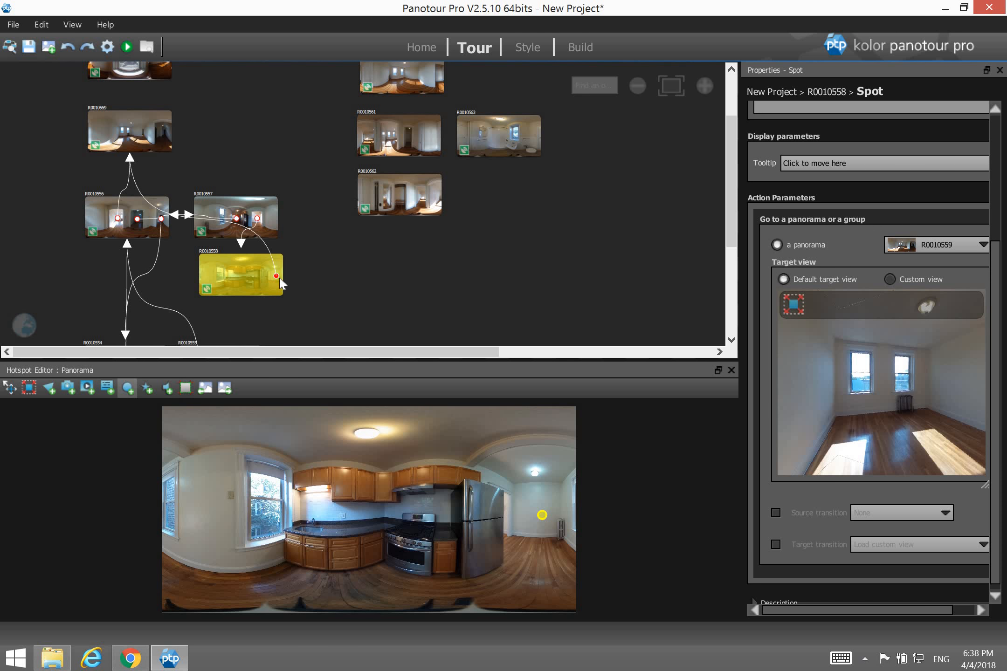
pyautogui.moveTo(278, 279); pyautogui.dragTo(251, 231)
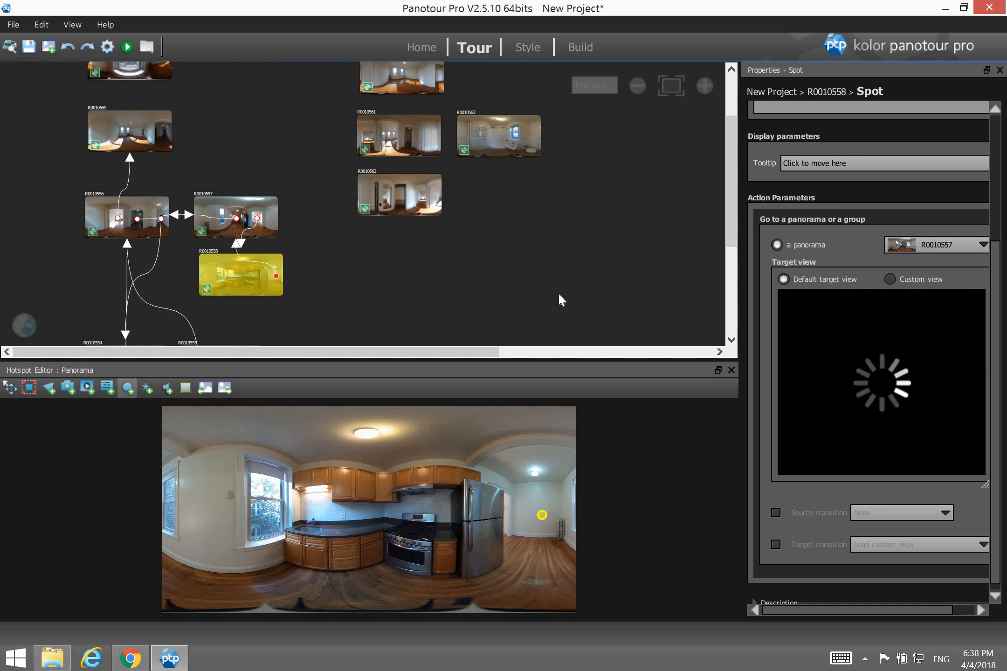
pyautogui.moveTo(882, 377); pyautogui.dragTo(857, 383)
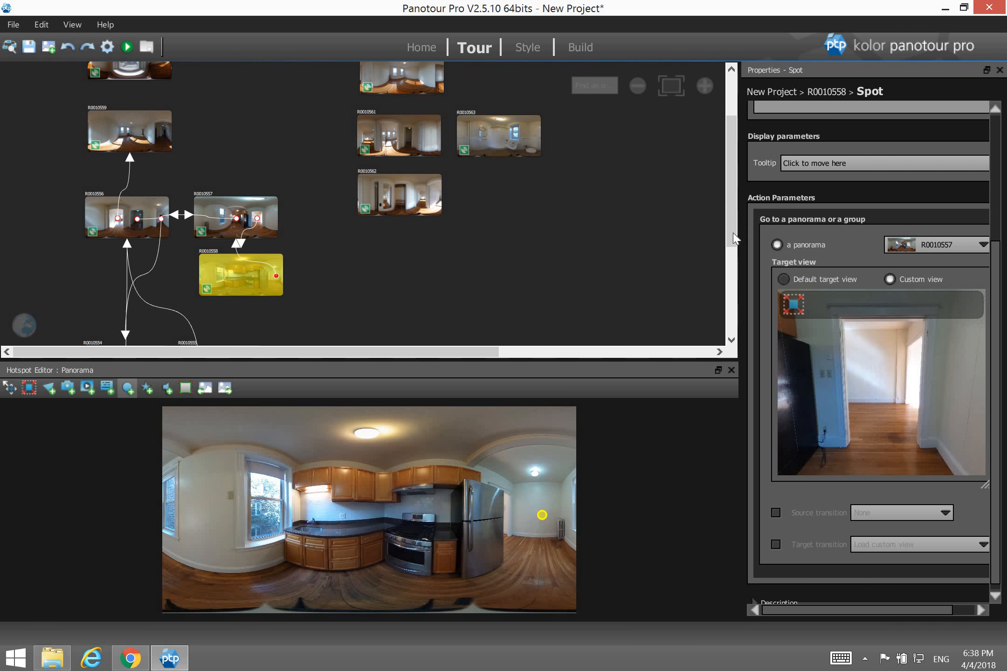
pyautogui.scroll(3, 292, 185)
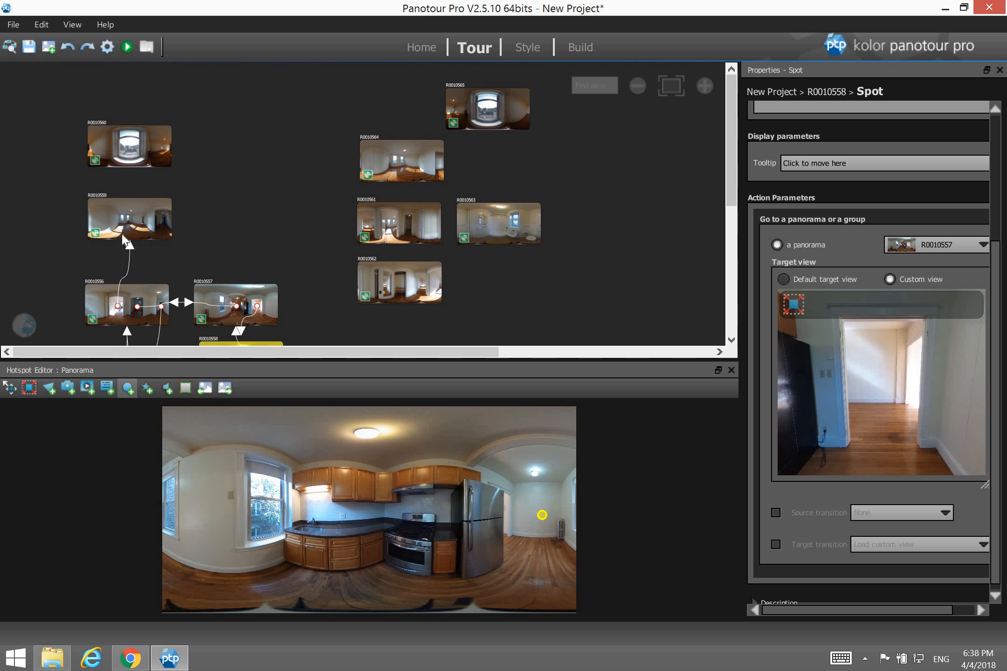
pyautogui.click(160, 236)
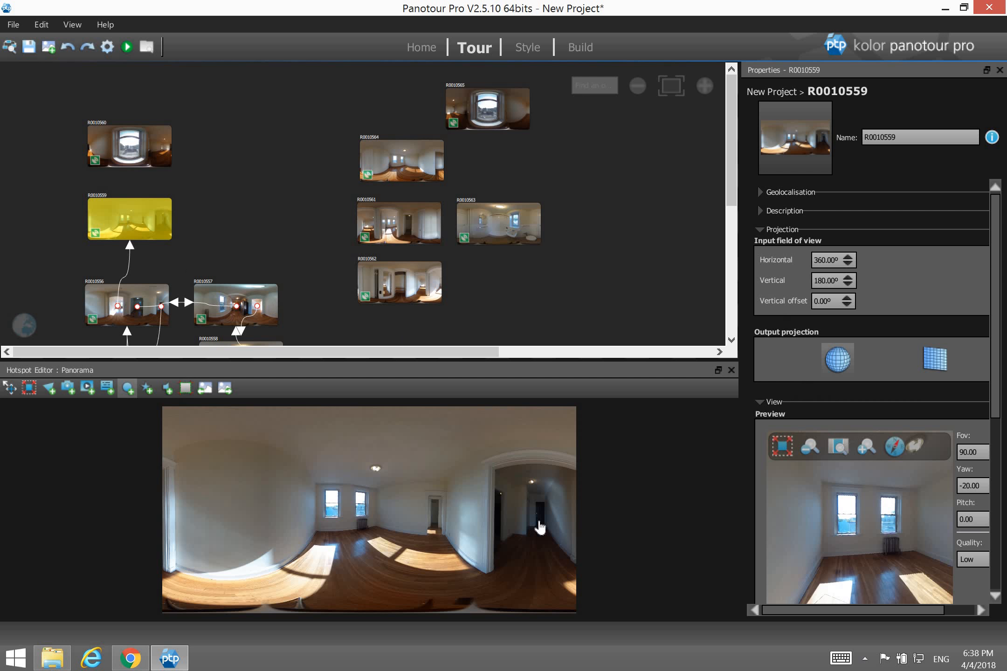
# Place three hotspots in R0010559 and link one to R0010556 with a view toward the corner window.
pyautogui.click(538, 521)
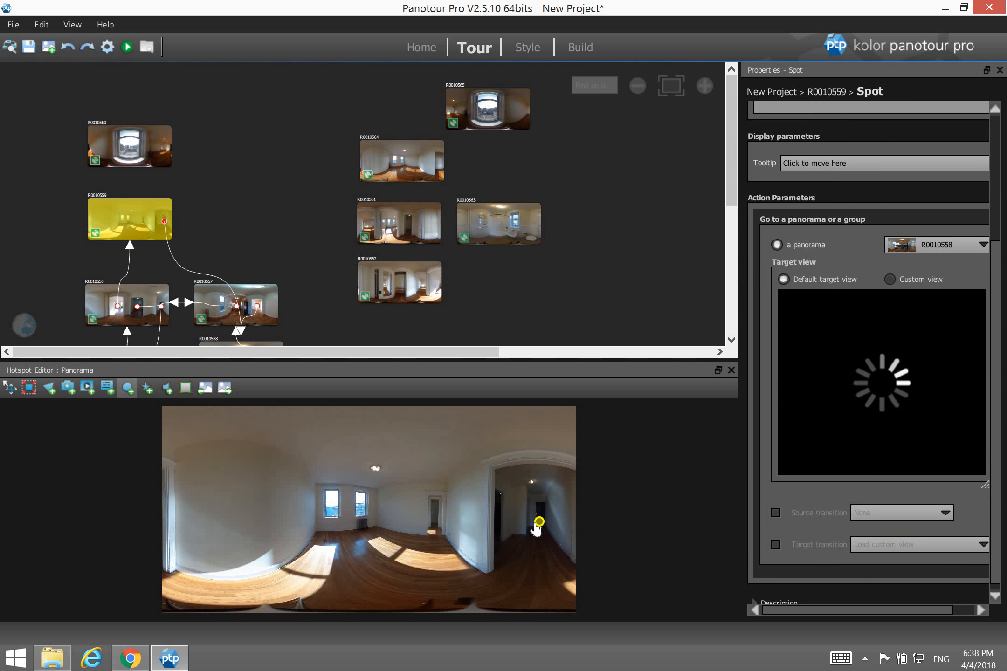
pyautogui.click(435, 516)
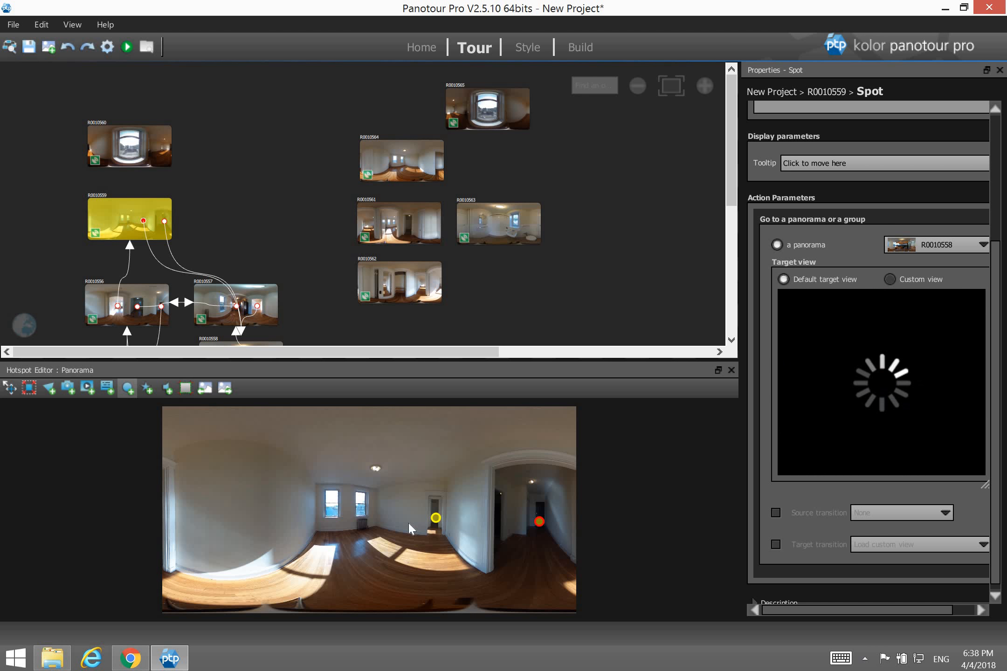
pyautogui.click(331, 511)
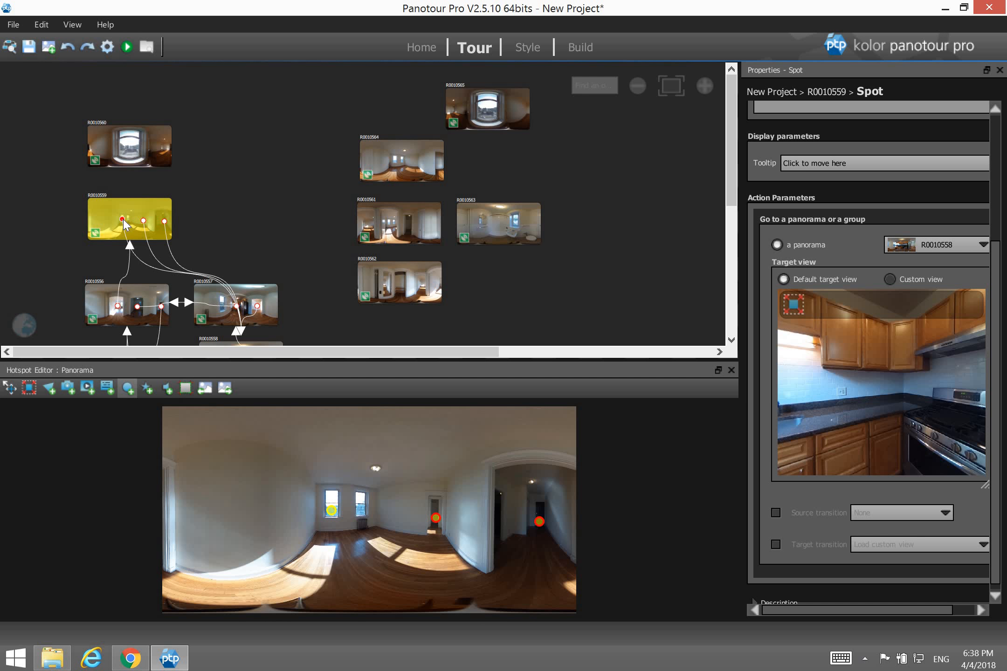
pyautogui.moveTo(164, 221); pyautogui.dragTo(140, 307)
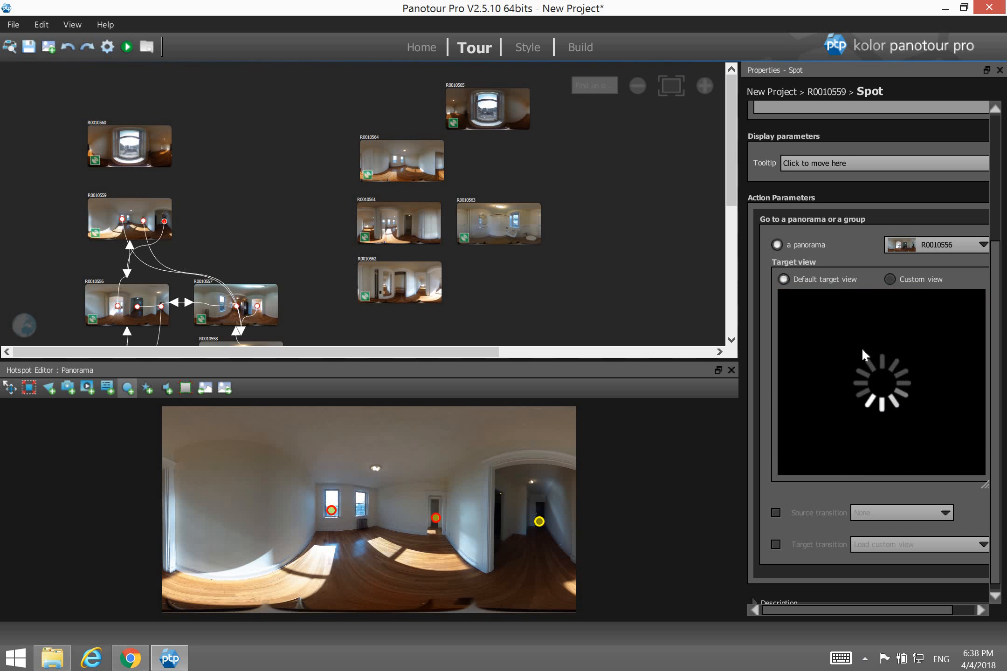
pyautogui.moveTo(852, 356); pyautogui.dragTo(888, 428)
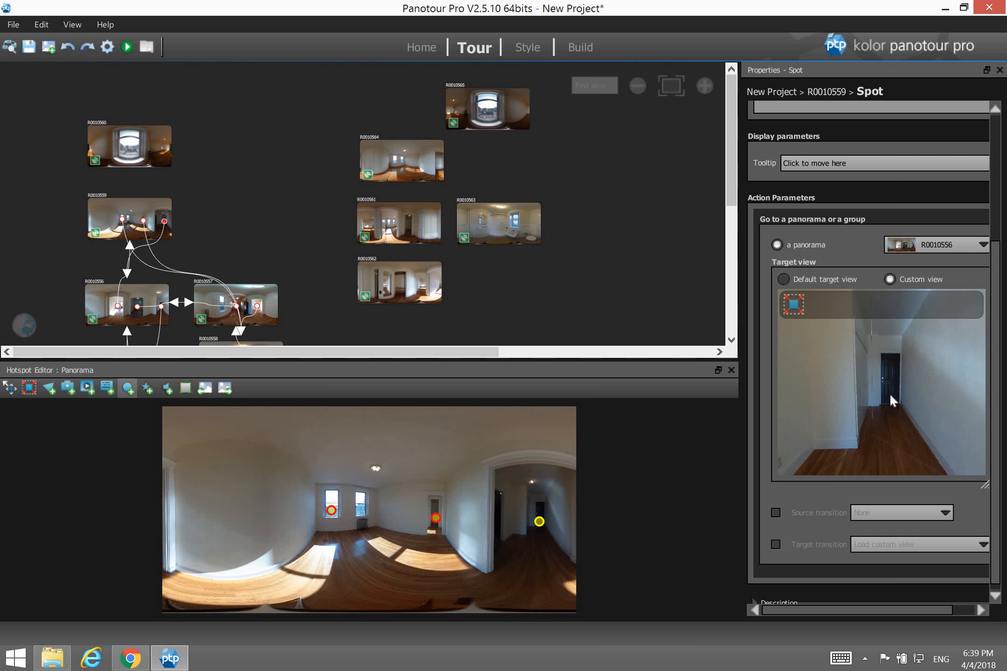
pyautogui.moveTo(890, 395); pyautogui.dragTo(924, 393)
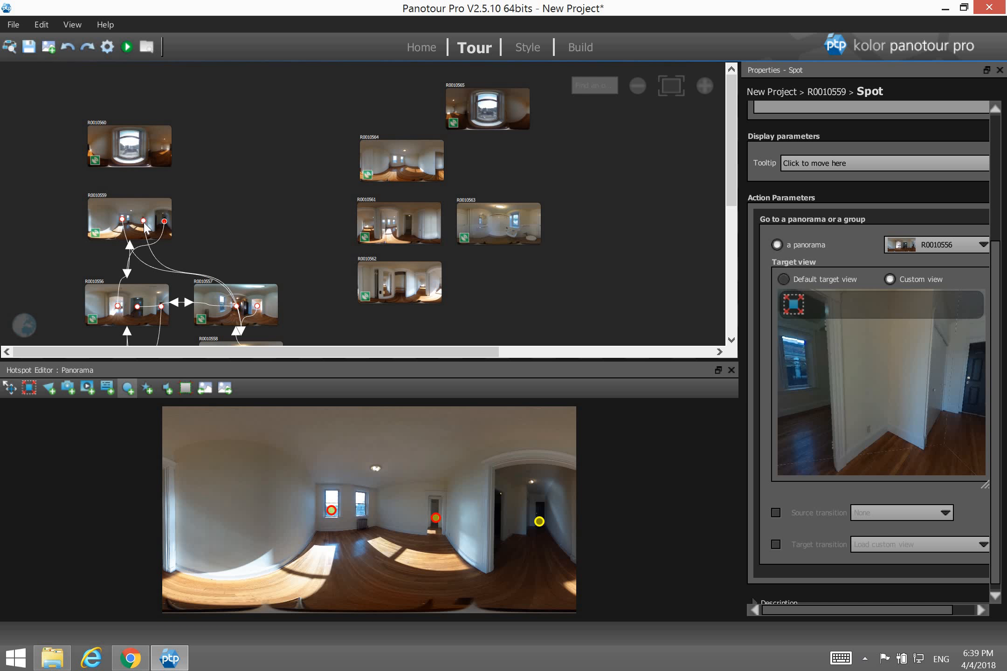
# Link the middle hotspot to R0010561 and the left one to R0010560, then open R0010560.
pyautogui.moveTo(143, 220); pyautogui.dragTo(415, 224)
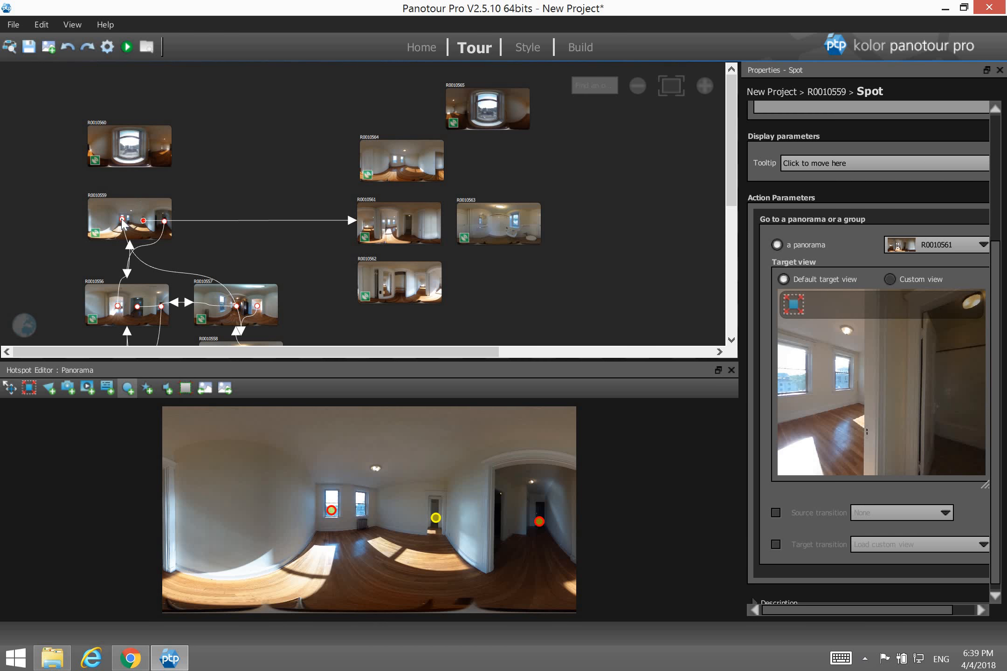
pyautogui.moveTo(122, 223); pyautogui.dragTo(128, 139)
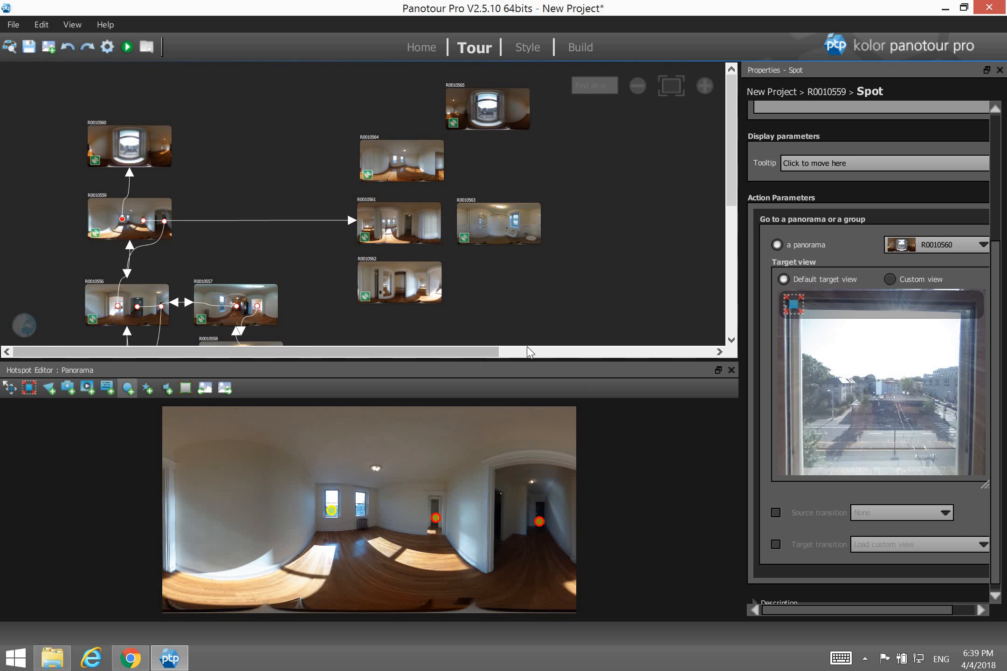
pyautogui.click(147, 156)
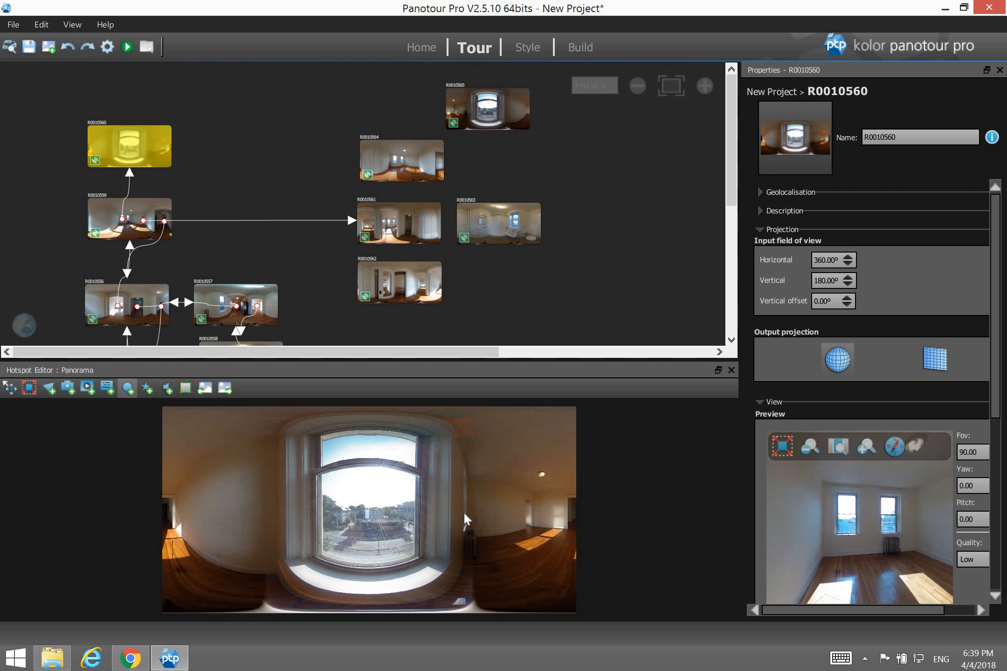
# Place a left-edge hotspot and a right-doorway hotspot, linking the right one to R0010561.
pyautogui.click(175, 512)
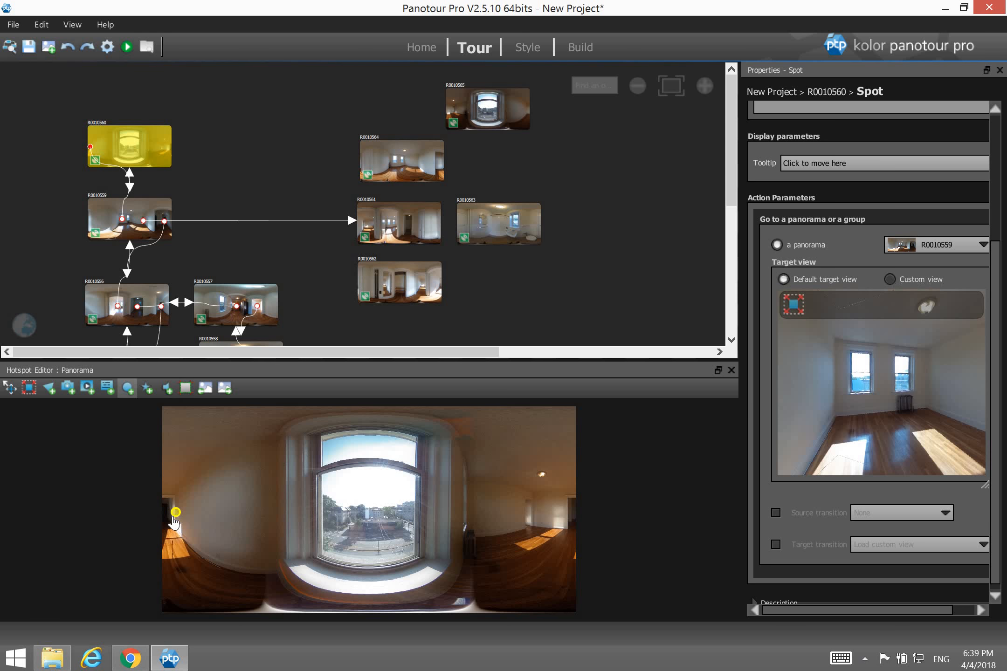
pyautogui.moveTo(174, 521); pyautogui.dragTo(161, 522)
pyautogui.click(528, 516)
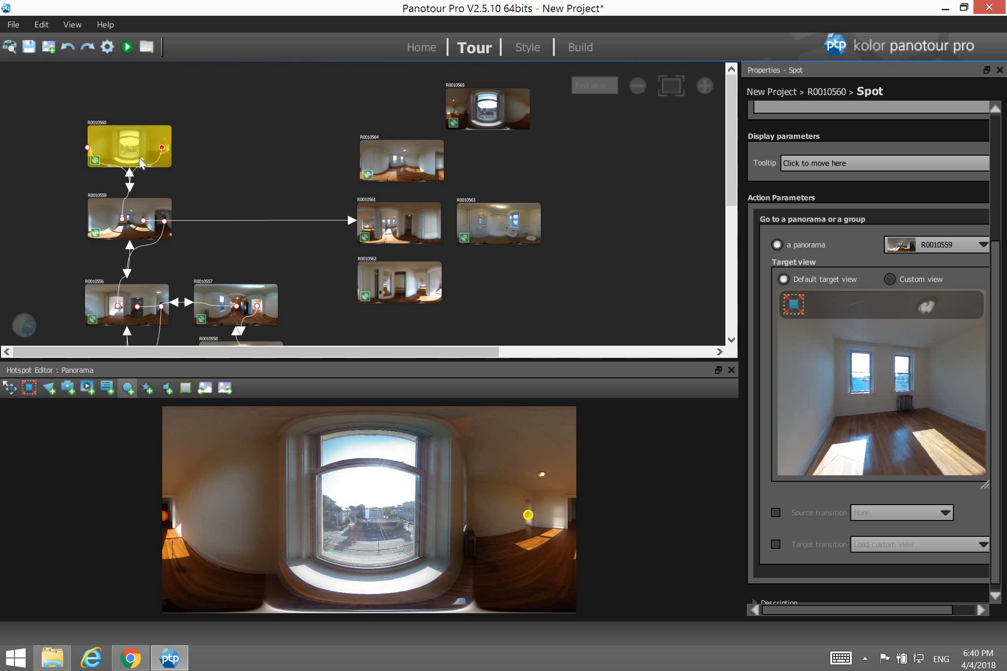
pyautogui.moveTo(161, 148); pyautogui.dragTo(390, 230)
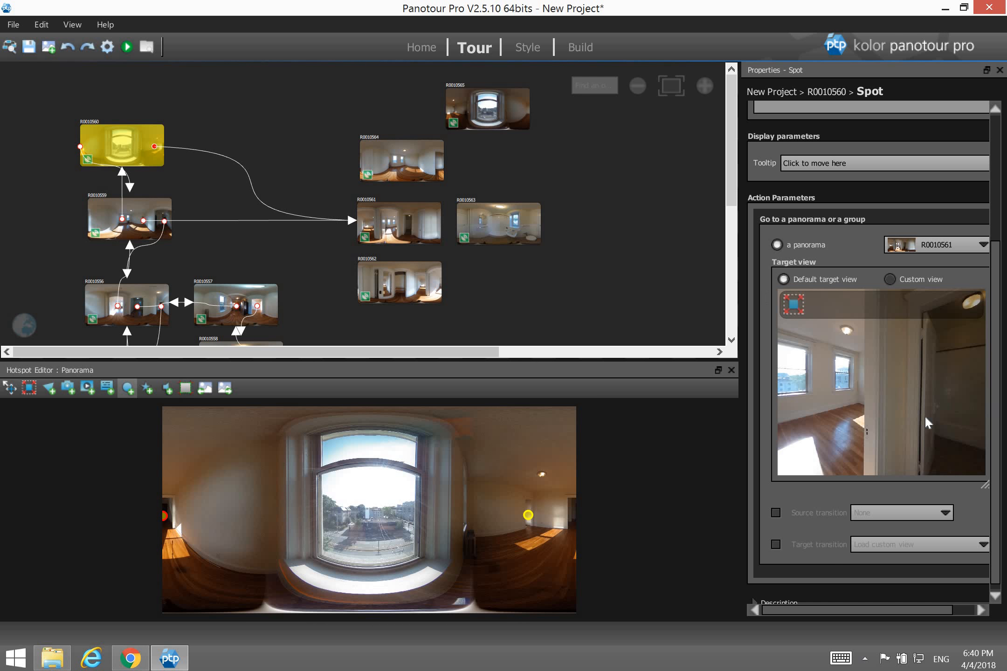
# Link the left hotspot back to R0010559 with a hallway arrival view, then open R0010561.
pyautogui.click(79, 147)
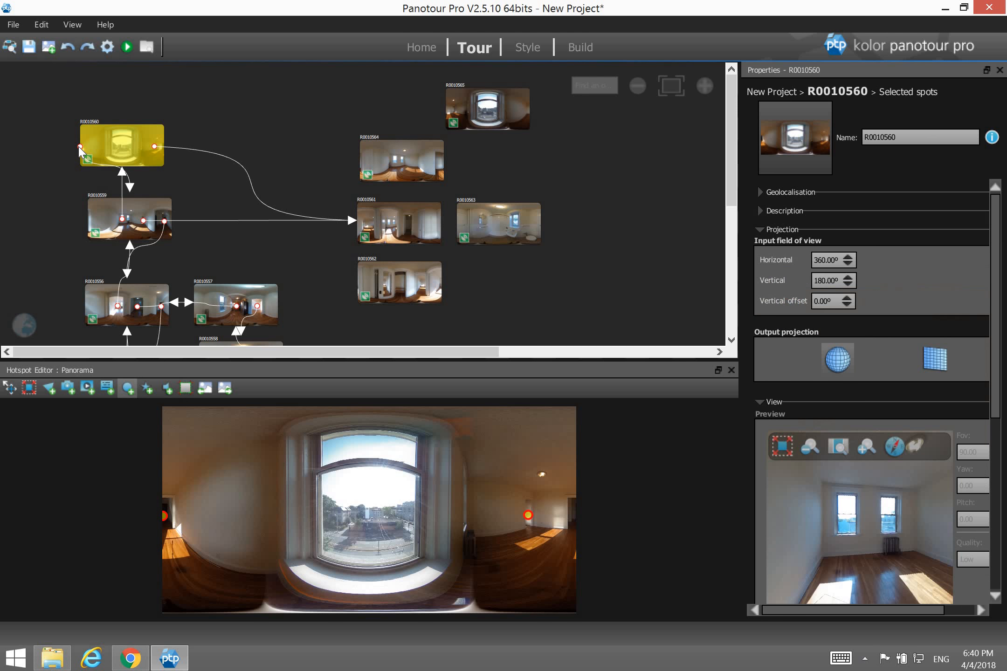
pyautogui.moveTo(79, 147); pyautogui.dragTo(134, 227)
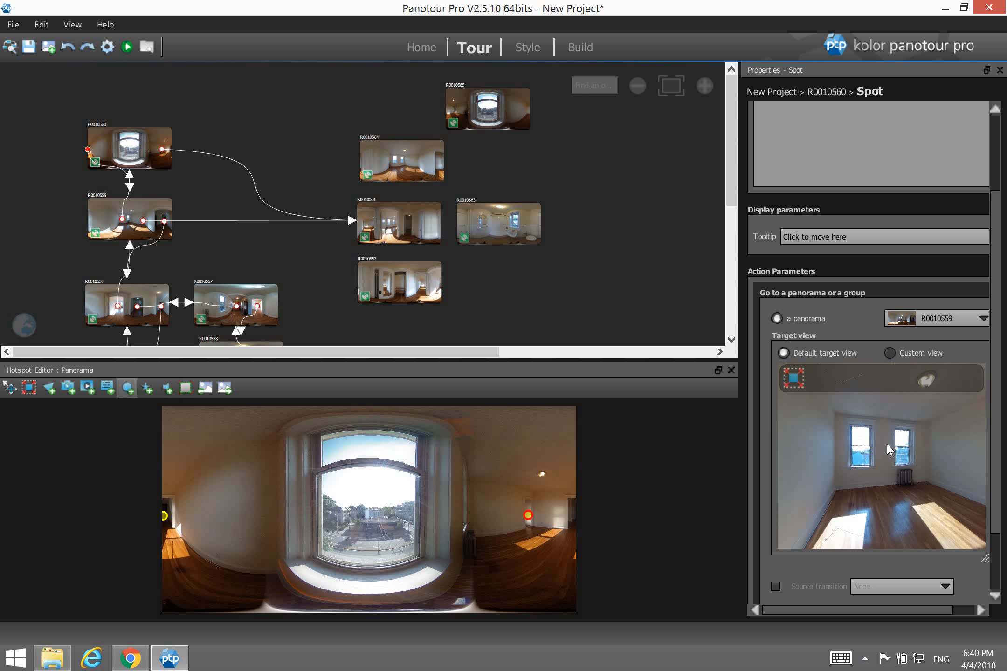
pyautogui.moveTo(780, 438); pyautogui.dragTo(895, 490)
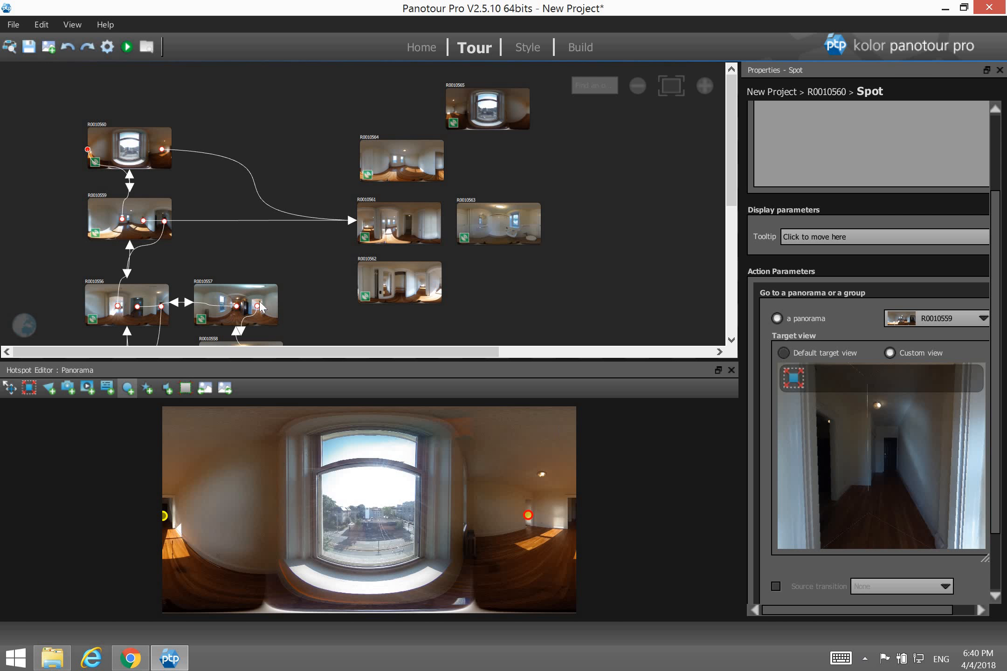
pyautogui.click(404, 237)
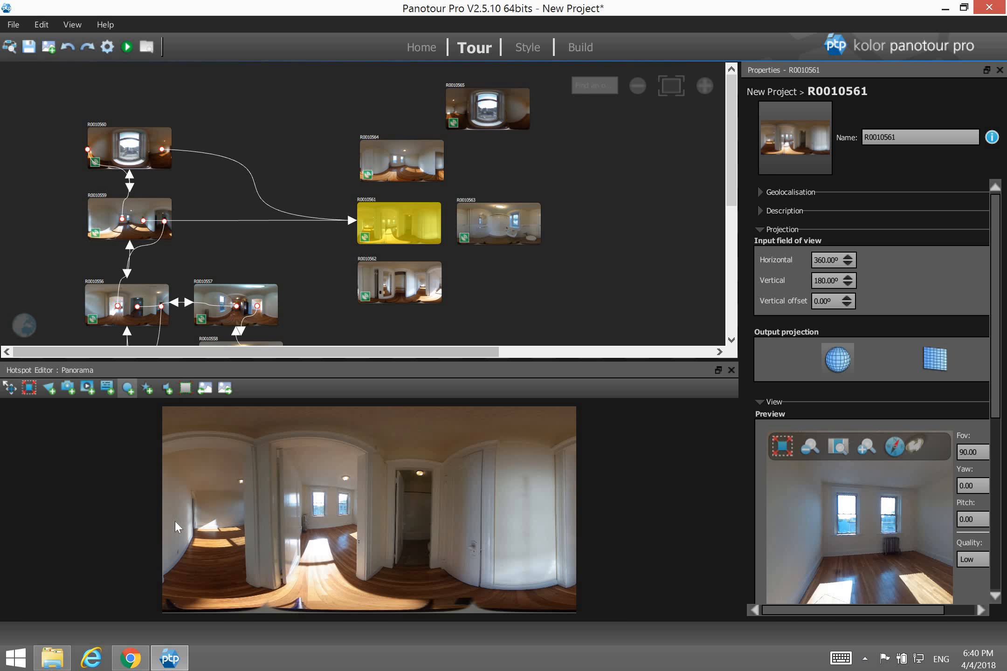
# Place four hotspots in R0010561: left doorway, windowed room, central hallway doorway and right-hand door.
pyautogui.click(209, 521)
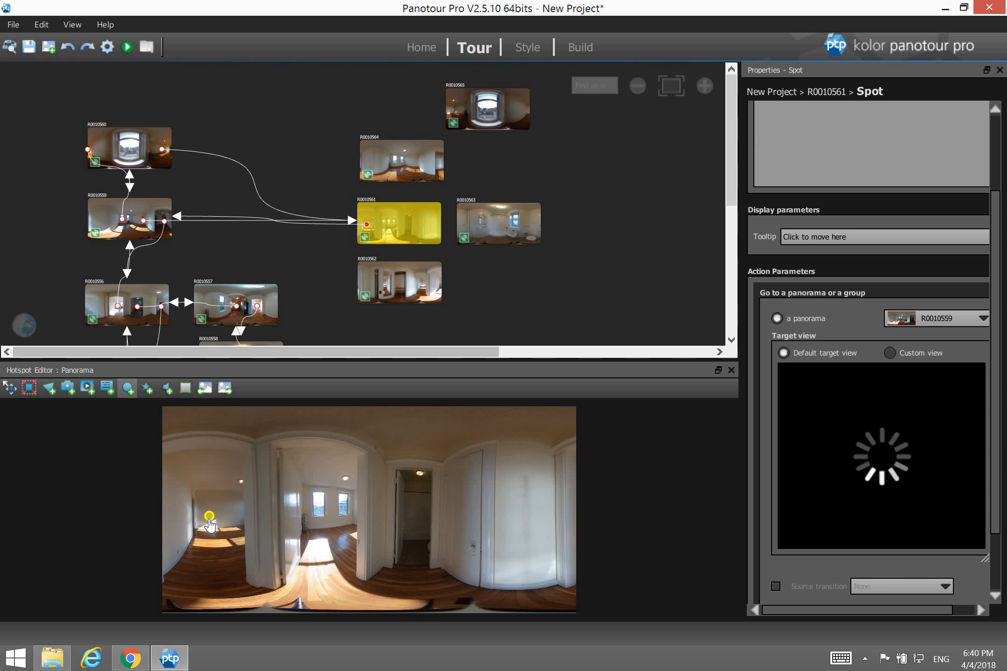
pyautogui.click(327, 522)
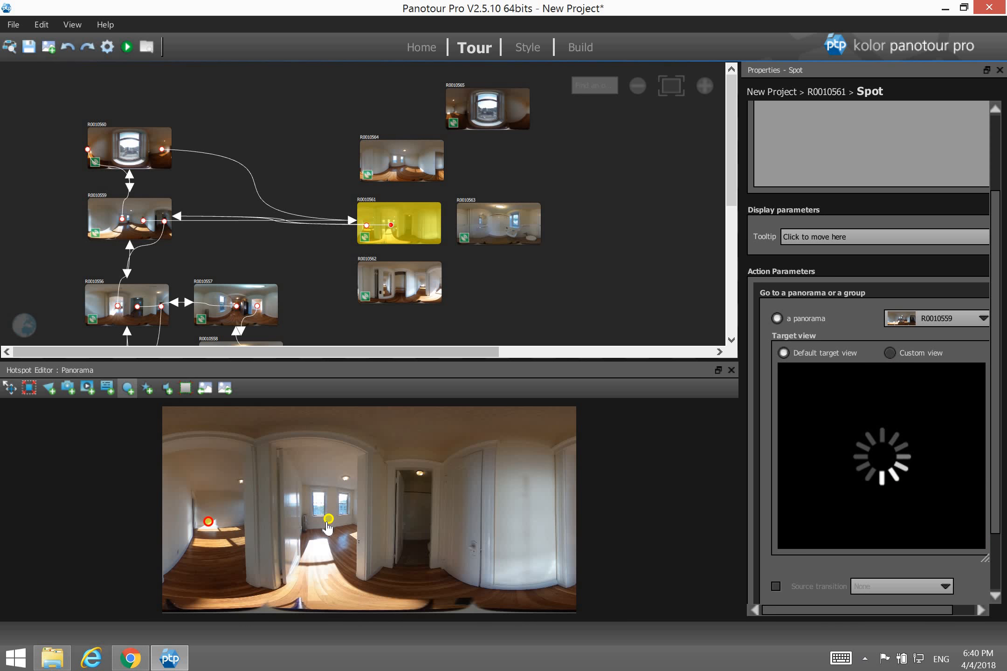
pyautogui.click(414, 522)
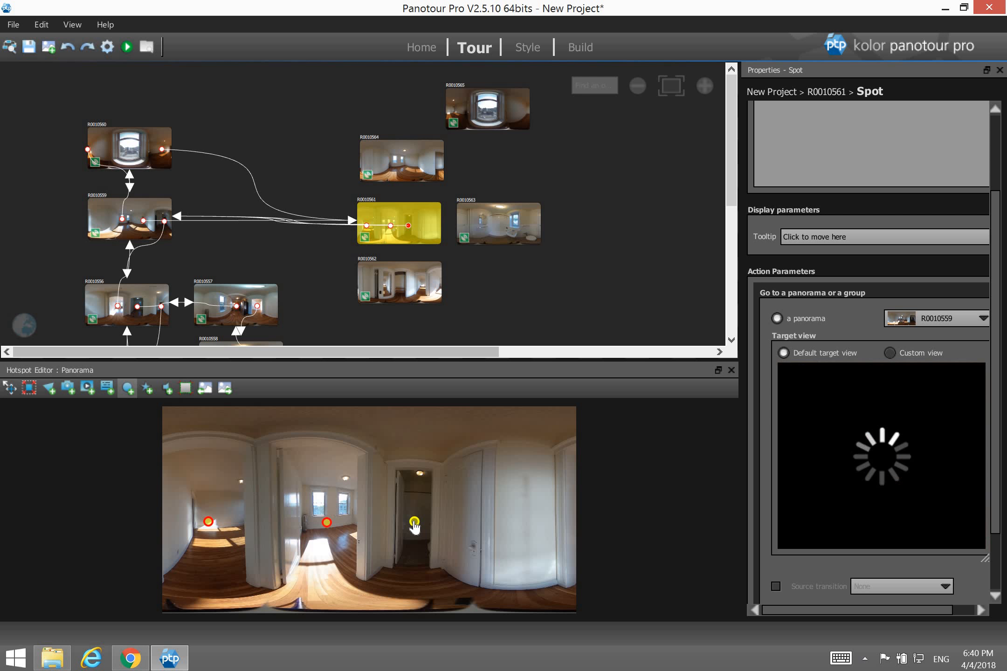
pyautogui.click(463, 523)
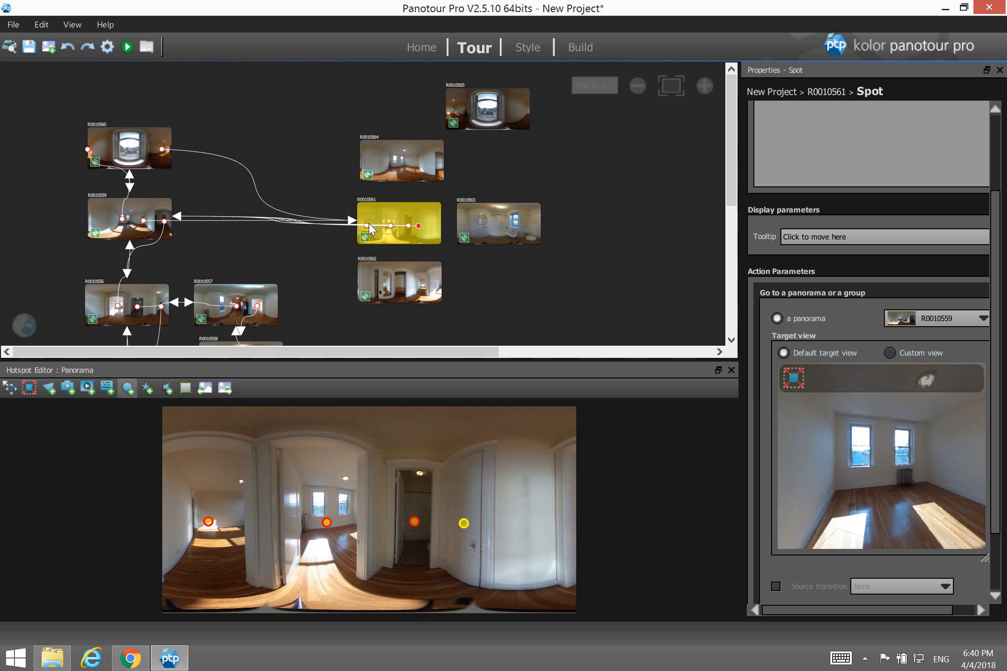
# Link the first hotspot to R0010559 with a custom arrival view and the second to R0010564.
pyautogui.moveTo(366, 225); pyautogui.dragTo(145, 218)
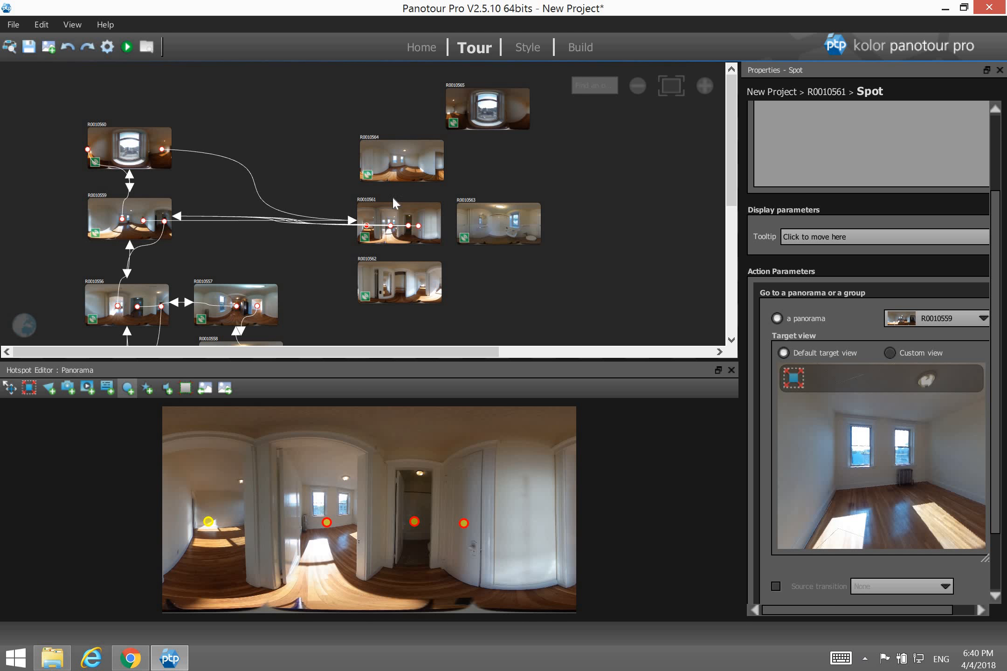
pyautogui.moveTo(390, 225); pyautogui.dragTo(399, 168)
pyautogui.click(366, 226)
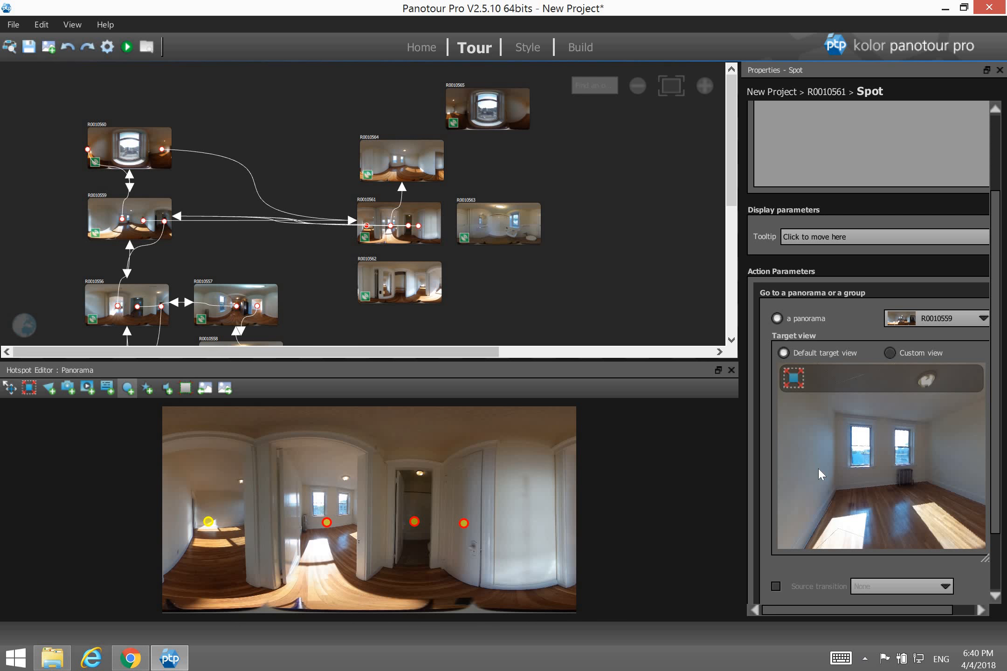
pyautogui.moveTo(968, 476); pyautogui.dragTo(830, 495)
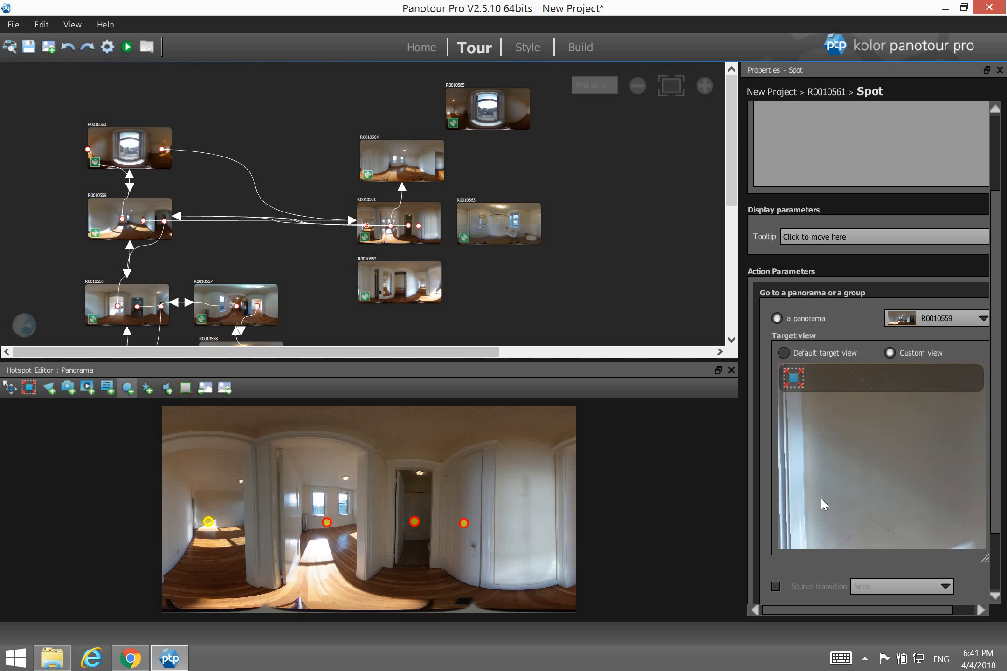
# Link the third hotspot to R0010563, viewing the bathroom sink and window.
pyautogui.click(390, 227)
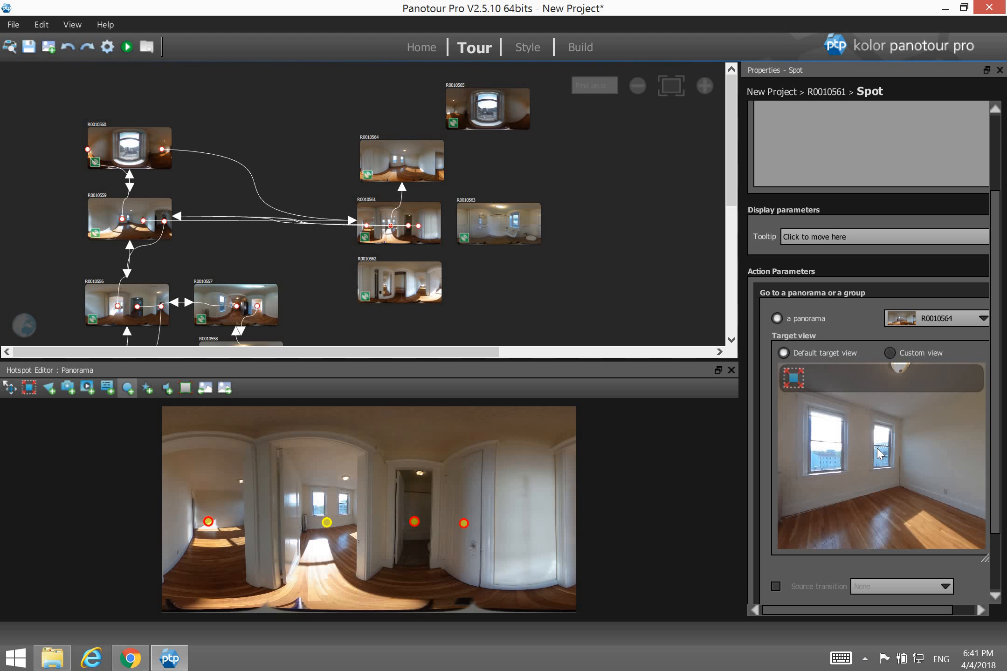
pyautogui.moveTo(408, 226); pyautogui.dragTo(496, 232)
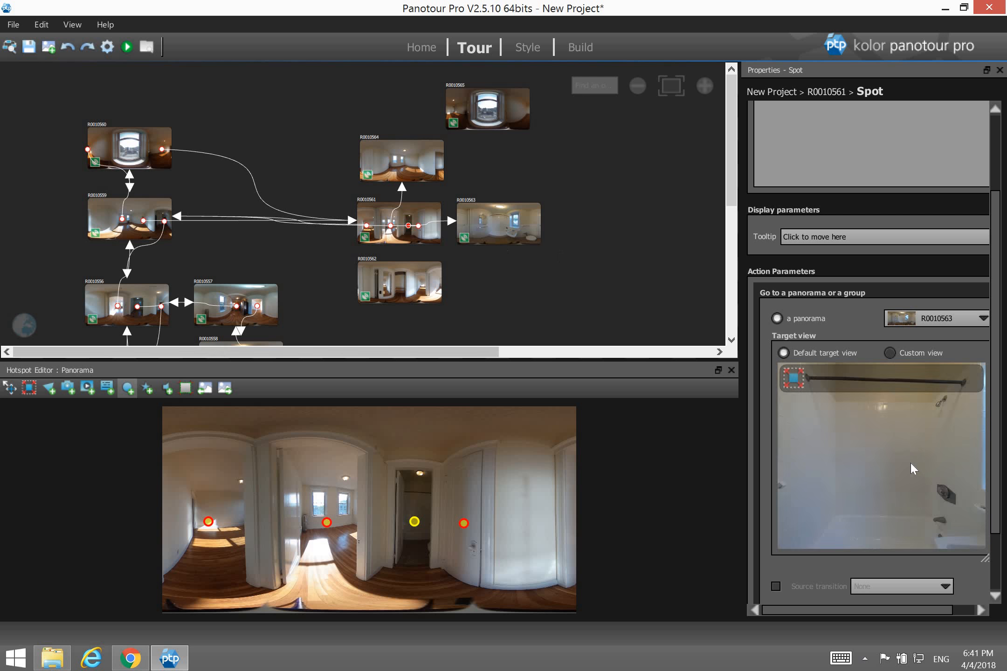
pyautogui.moveTo(912, 466); pyautogui.dragTo(839, 433)
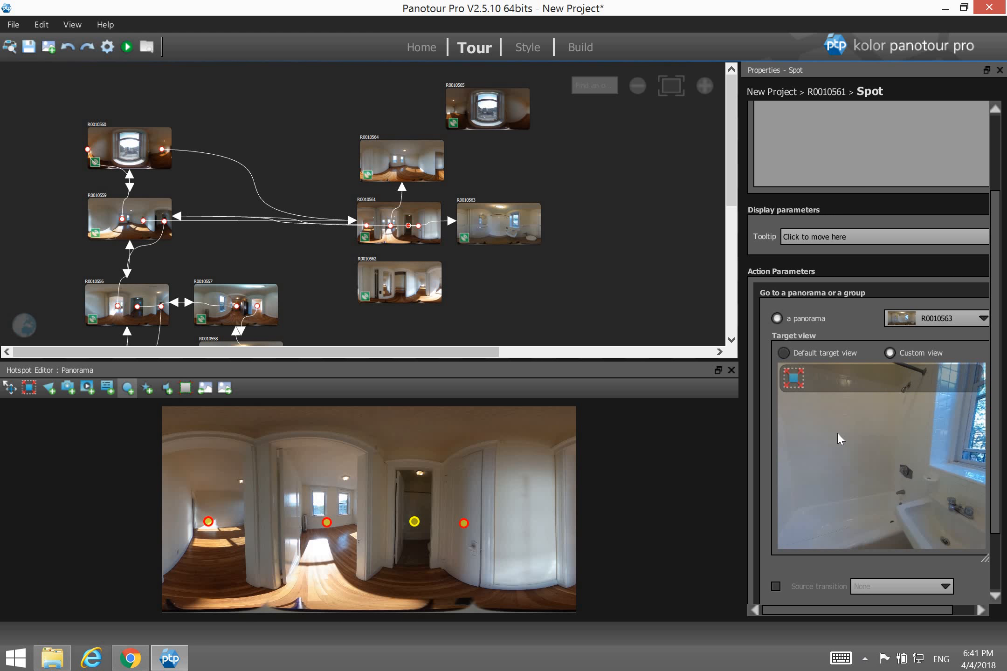
pyautogui.moveTo(884, 501)
pyautogui.mouseDown()
pyautogui.moveTo(874, 481)
pyautogui.moveTo(890, 479)
pyautogui.mouseUp()
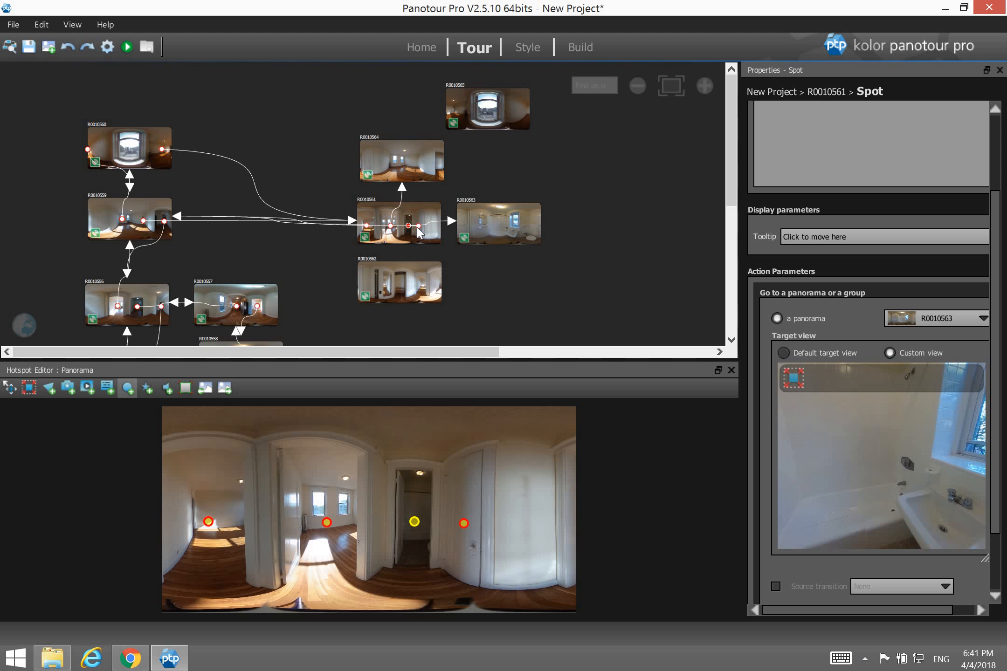
# Link the fourth hotspot to R0010562 with the 'Click to open' style, then open R0010562.
pyautogui.moveTo(418, 225); pyautogui.dragTo(415, 278)
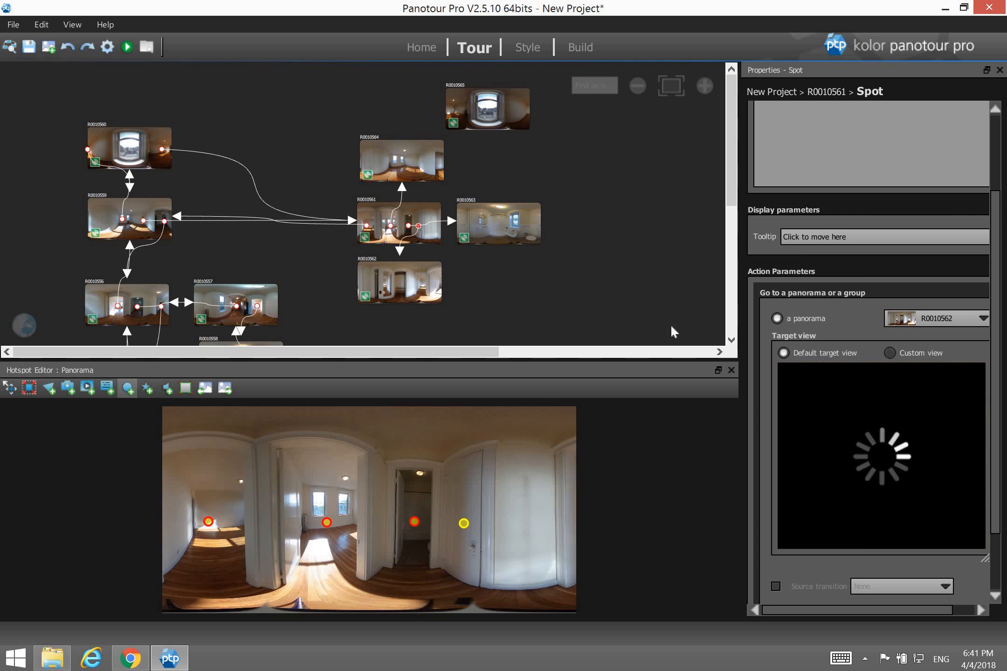
pyautogui.moveTo(994, 312); pyautogui.dragTo(988, 185)
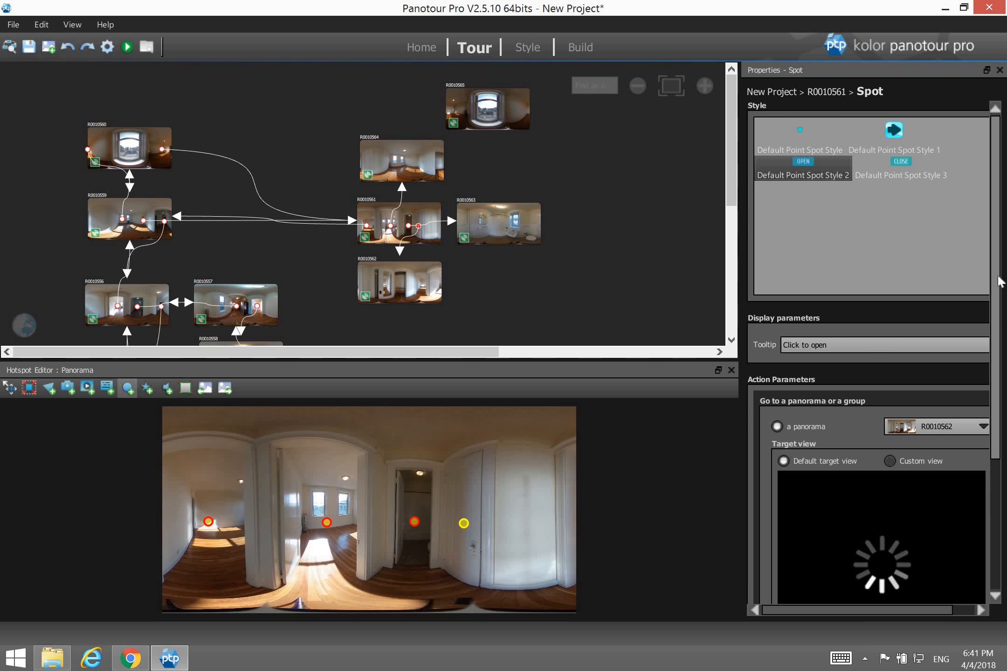
pyautogui.moveTo(997, 276); pyautogui.dragTo(997, 335)
pyautogui.scroll(-1, 889, 387)
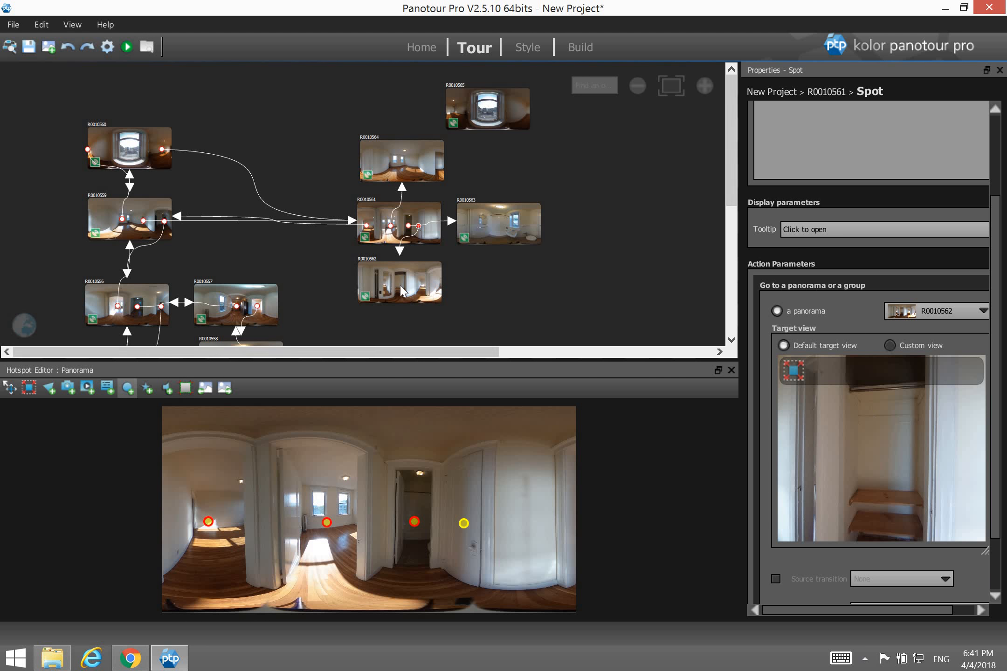
pyautogui.click(401, 300)
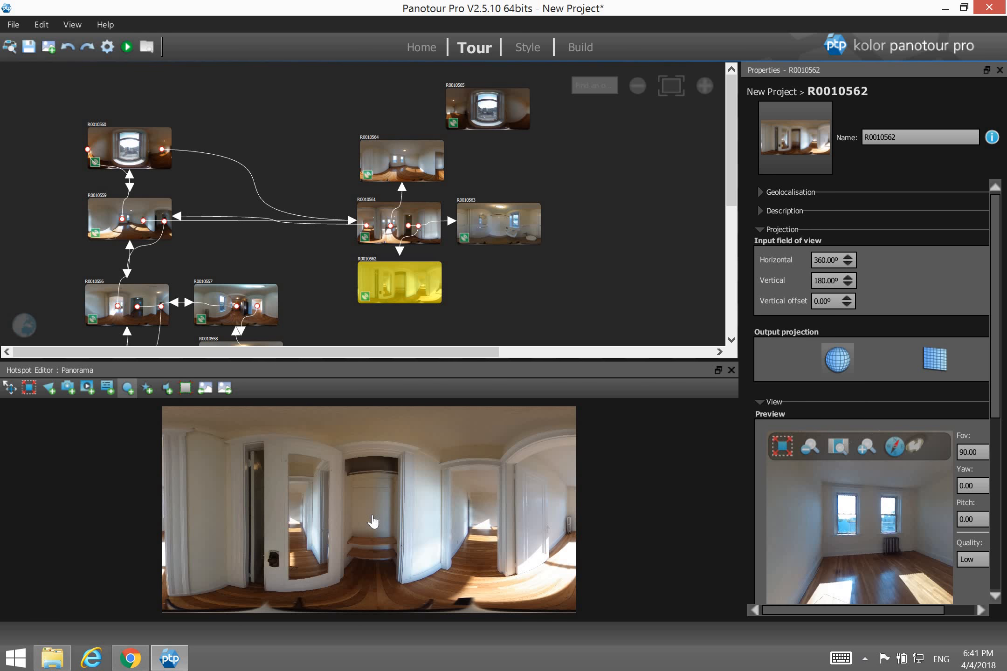
# Place point hotspots in R0010562 on the closet, the right doorway and the right edge.
pyautogui.click(372, 516)
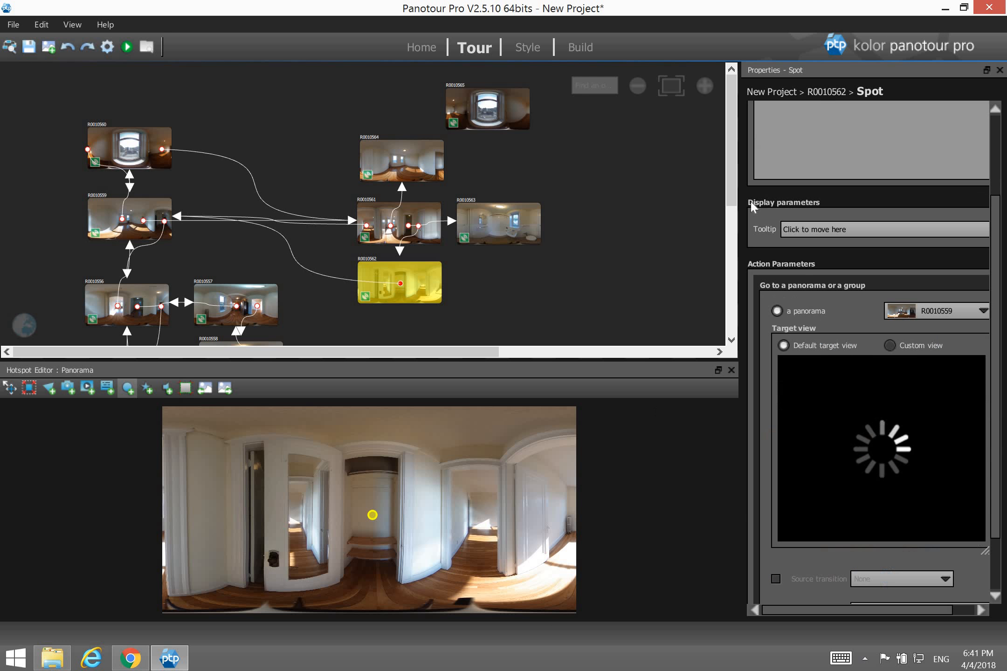
pyautogui.click(481, 519)
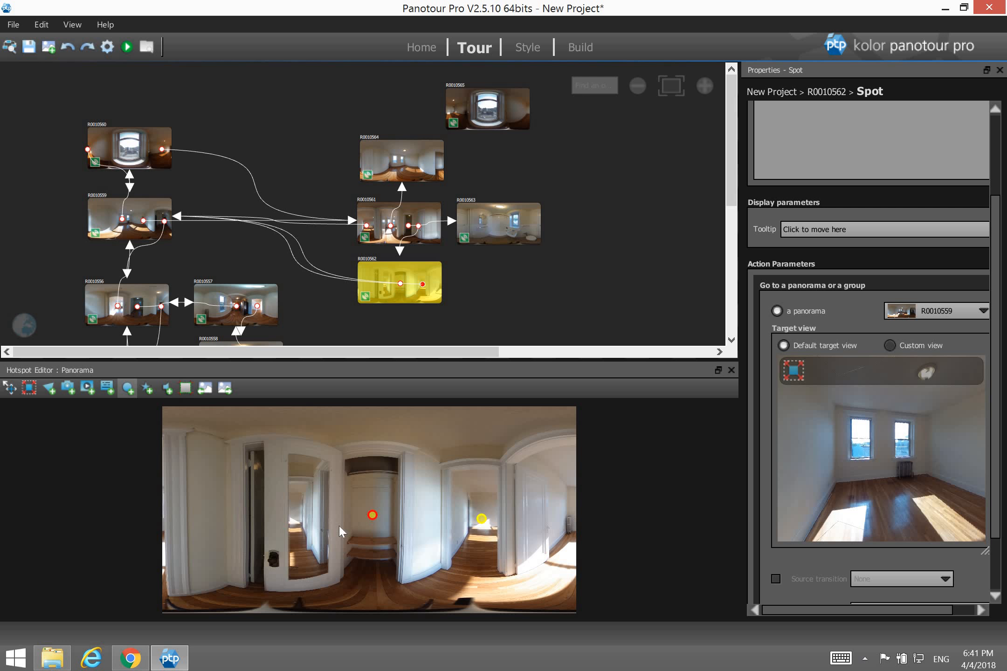
pyautogui.click(573, 522)
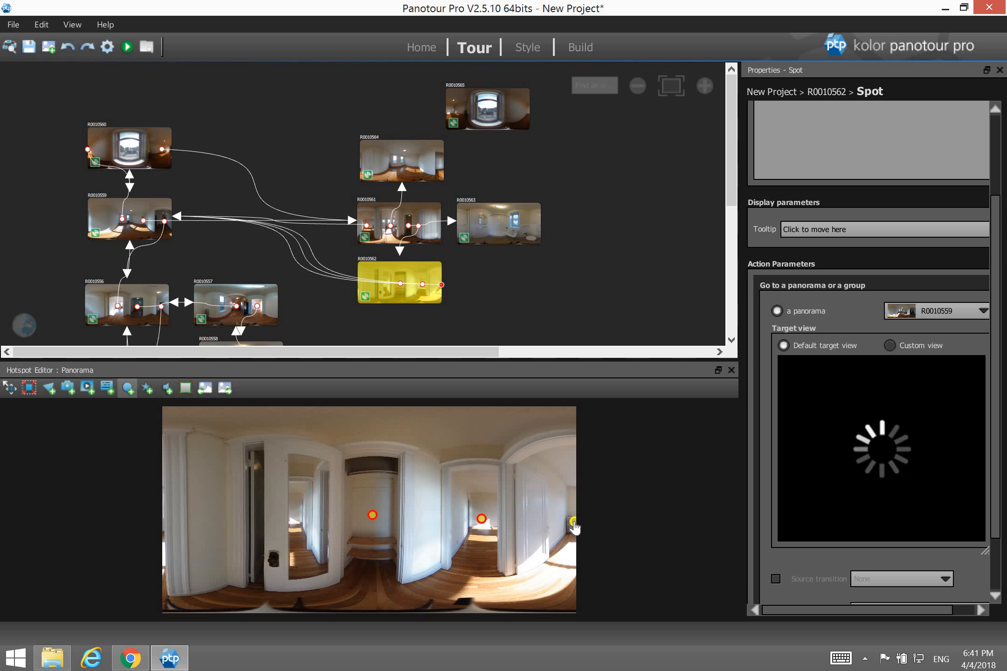
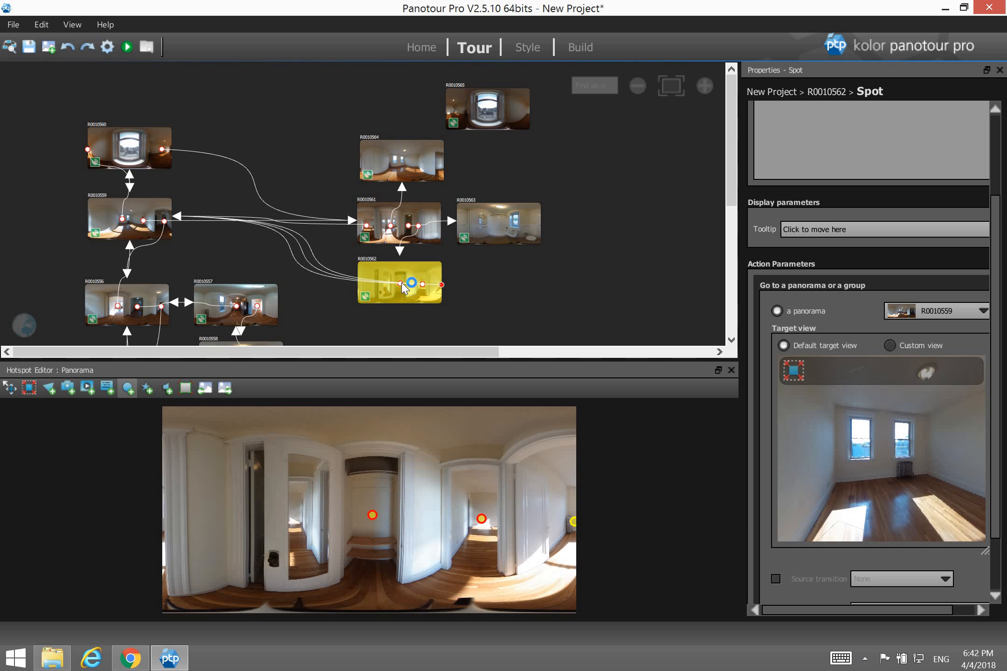
# Link an R0010562 spot to R0010561 using Default Point Spot Style 3 and a custom arrival view.
pyautogui.moveTo(401, 283); pyautogui.dragTo(414, 224)
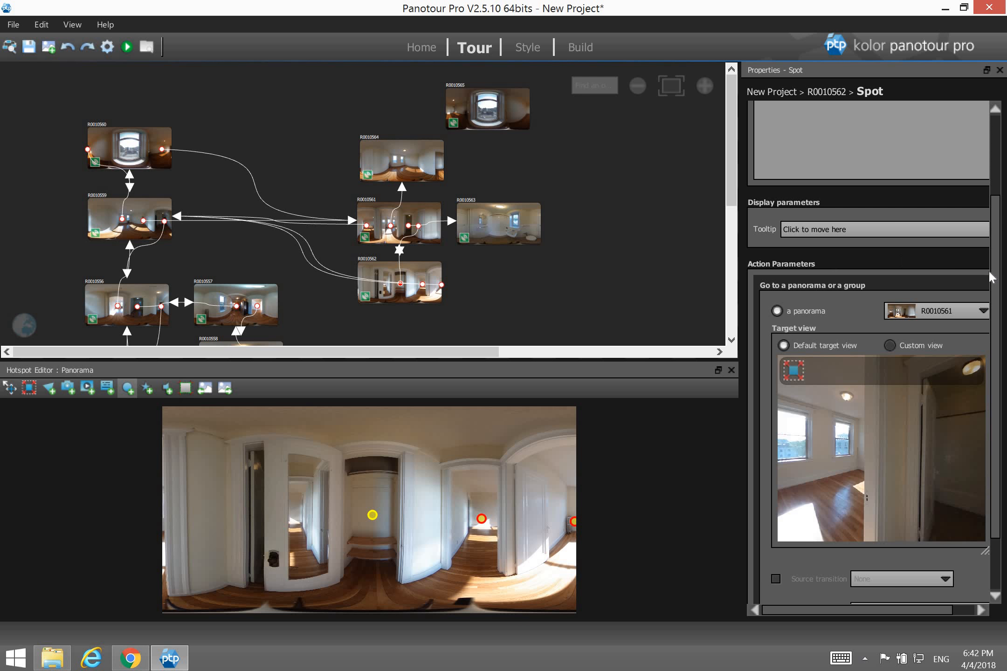
pyautogui.scroll(1, 994, 224)
pyautogui.scroll(5, 994, 224)
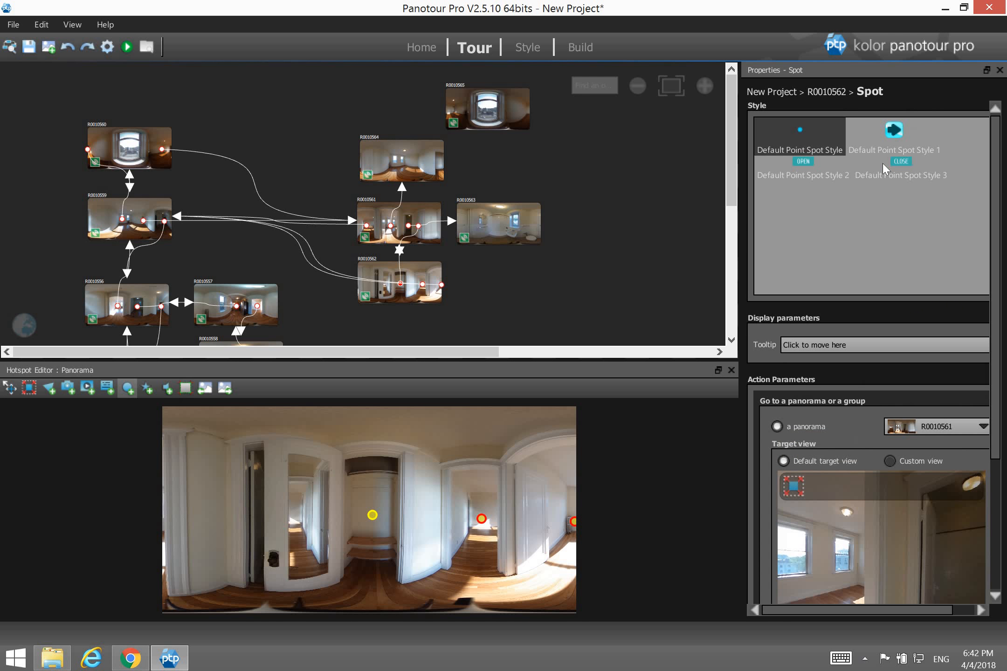
pyautogui.click(912, 168)
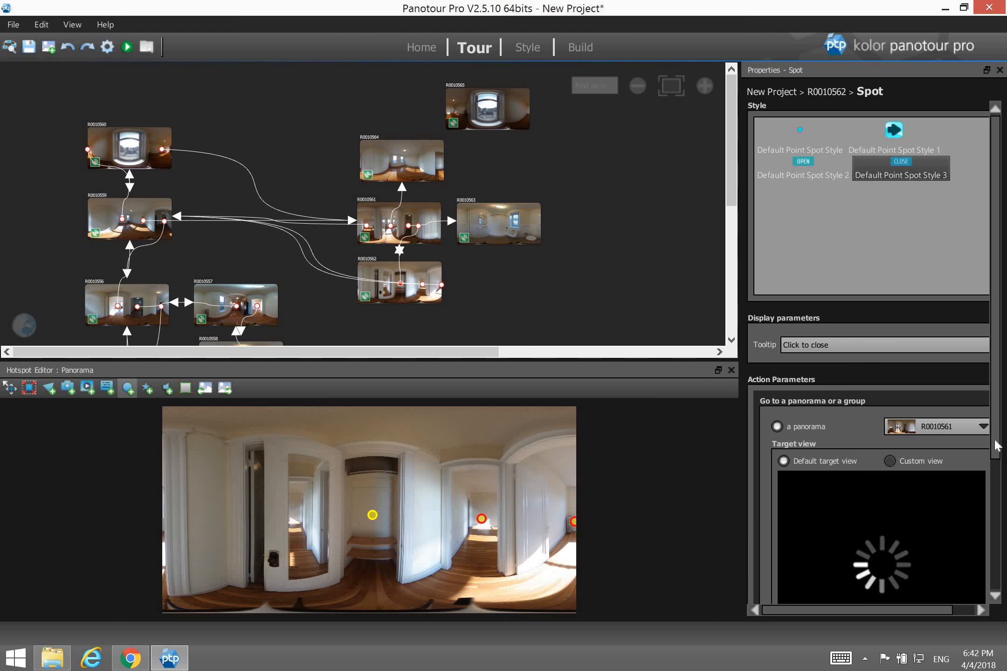
pyautogui.scroll(-5, 1000, 559)
pyautogui.scroll(-8, 1001, 569)
pyautogui.moveTo(922, 375); pyautogui.dragTo(852, 386)
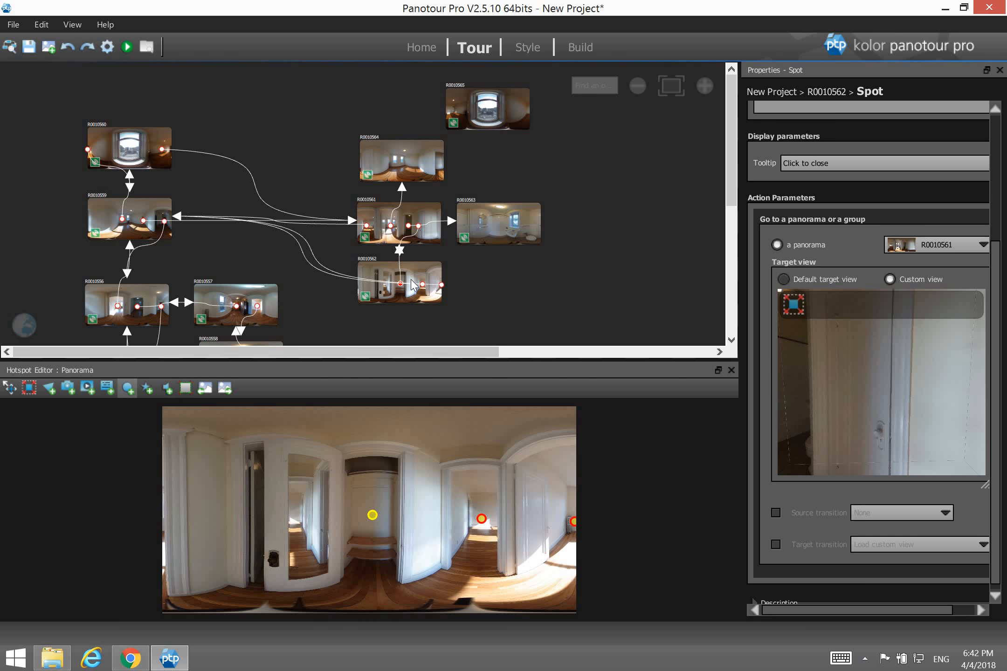
# Link the other R0010562 spot to R0010559 with a custom arrival view, then open bathroom panorama R0010563.
pyautogui.click(422, 285)
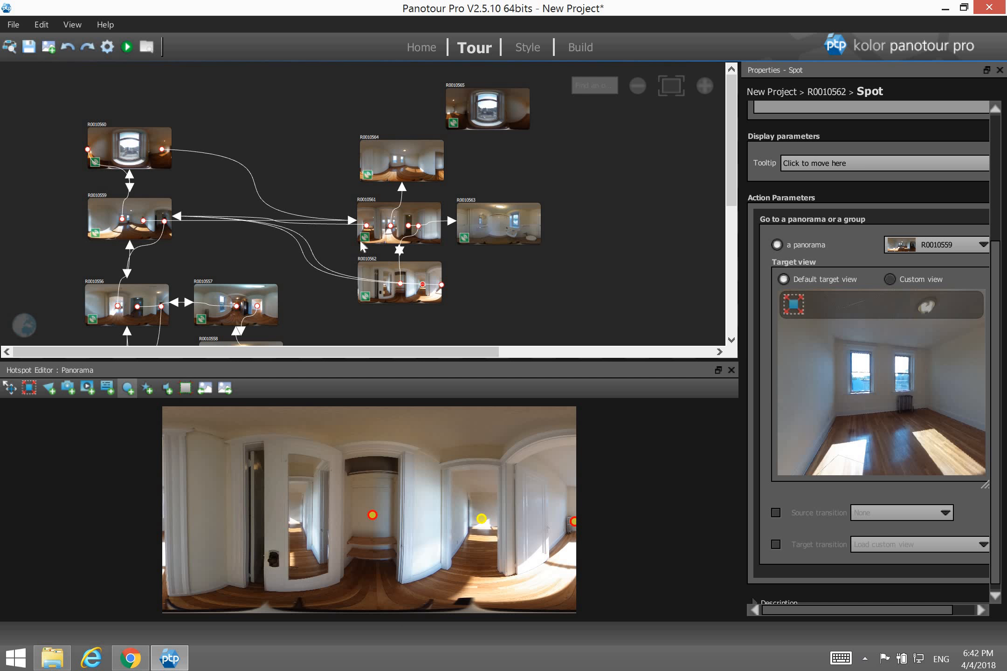
pyautogui.click(137, 210)
pyautogui.moveTo(954, 378); pyautogui.dragTo(891, 382)
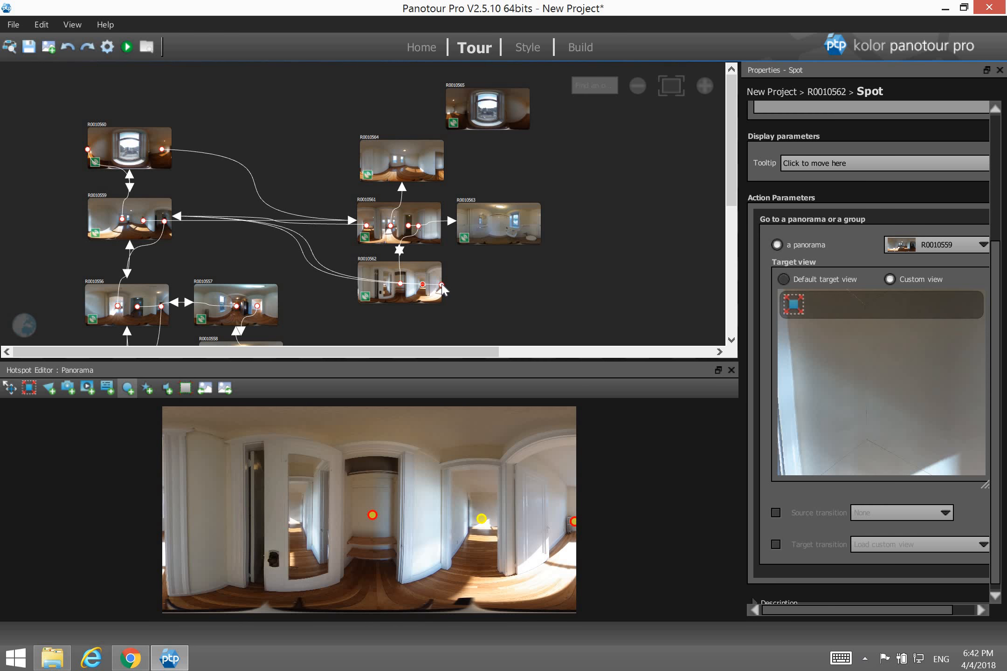
pyautogui.moveTo(442, 284)
pyautogui.mouseDown()
pyautogui.moveTo(439, 256)
pyautogui.moveTo(442, 279)
pyautogui.mouseUp()
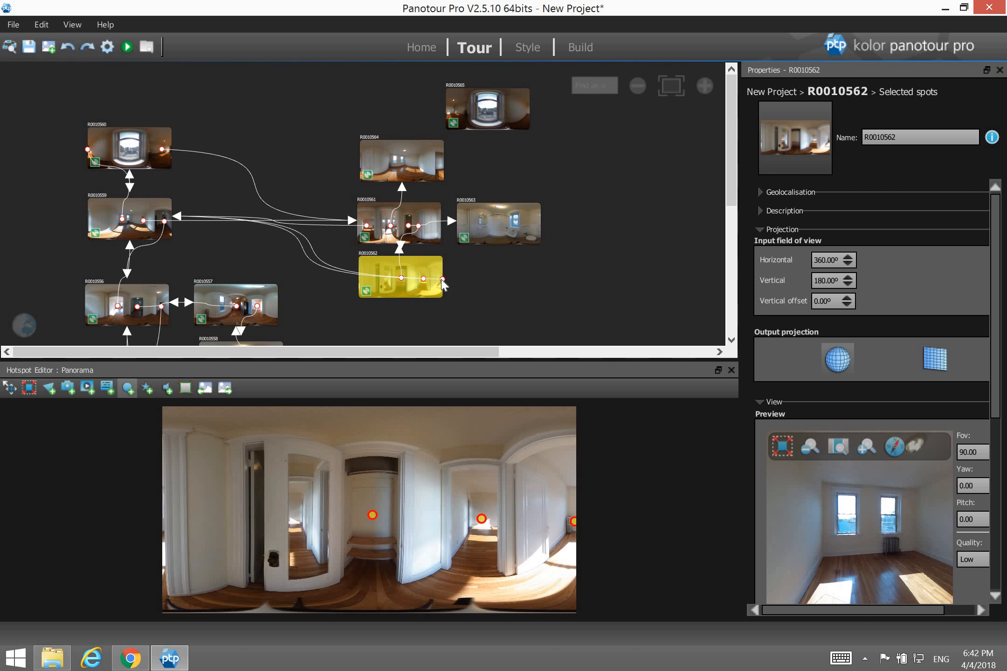
pyautogui.click(441, 279)
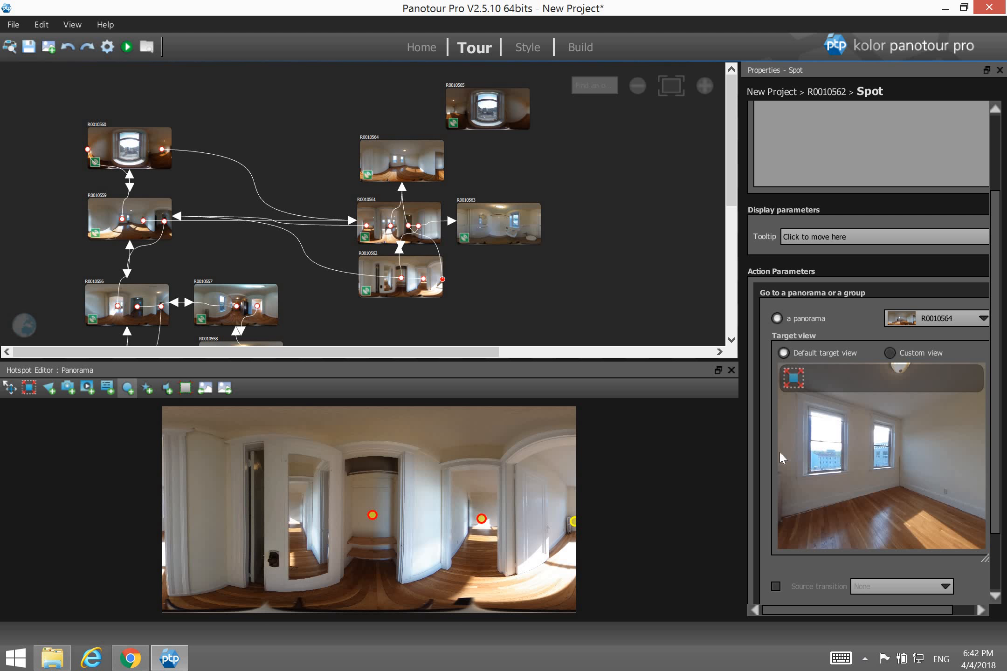
pyautogui.click(498, 224)
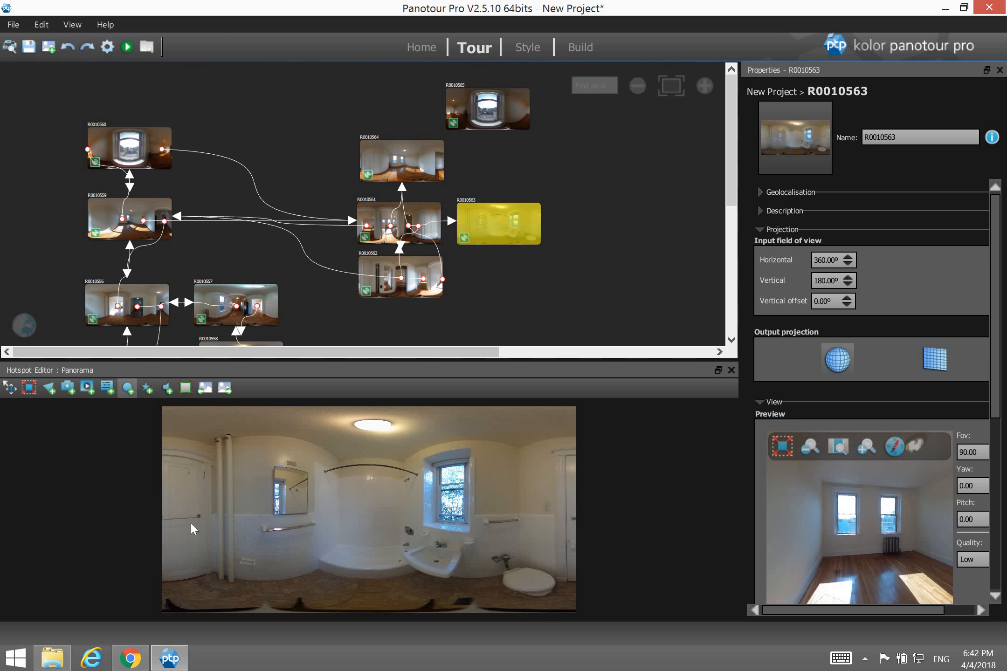
# Add a bathroom spot linking to R0010561, arriving on a custom view of the bright windowed room.
pyautogui.click(170, 518)
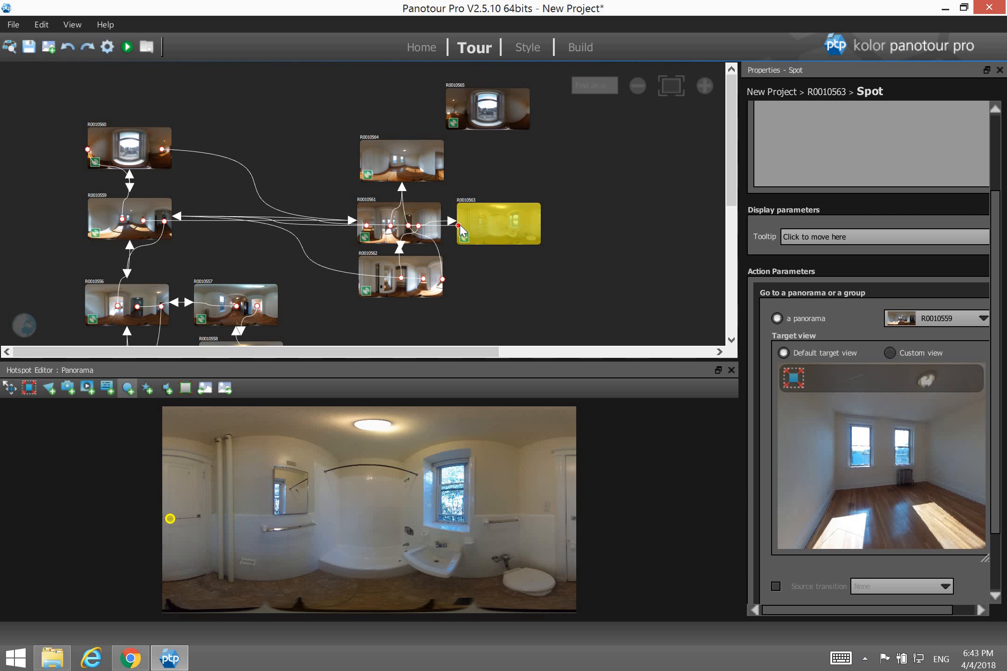
pyautogui.moveTo(427, 224); pyautogui.dragTo(396, 223)
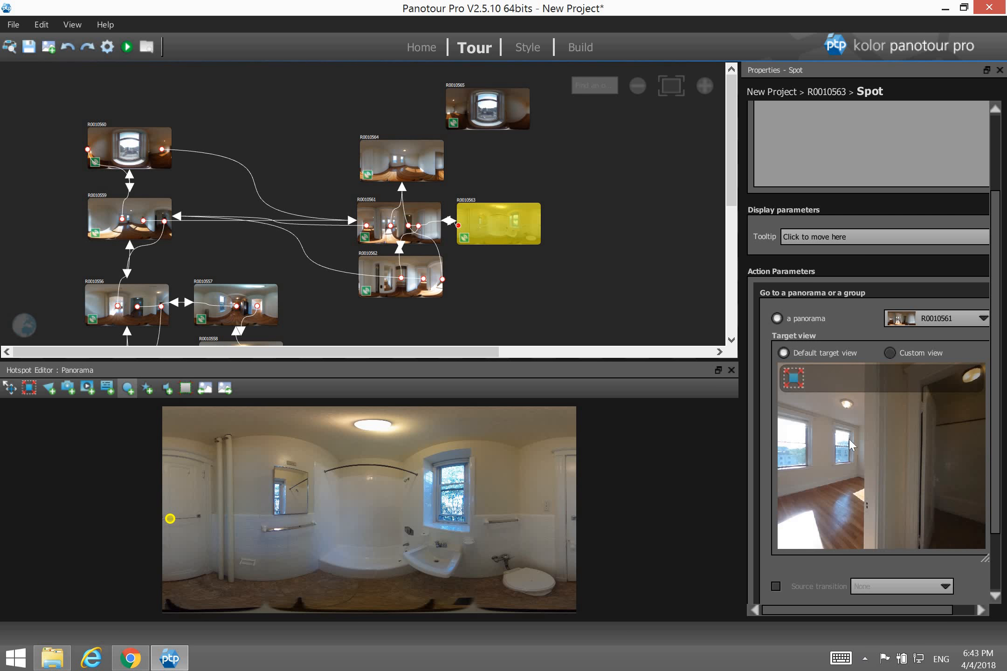
pyautogui.moveTo(897, 442); pyautogui.dragTo(890, 445)
pyautogui.moveTo(965, 458); pyautogui.dragTo(940, 456)
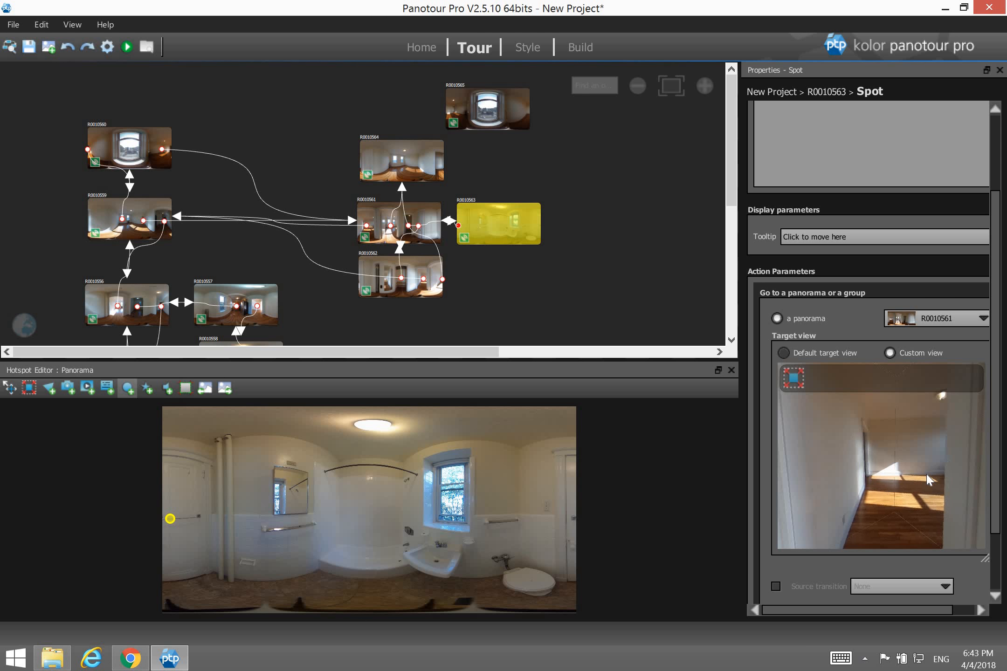
# In R0010564, place two spots and link the window spot to R0010565.
pyautogui.click(418, 173)
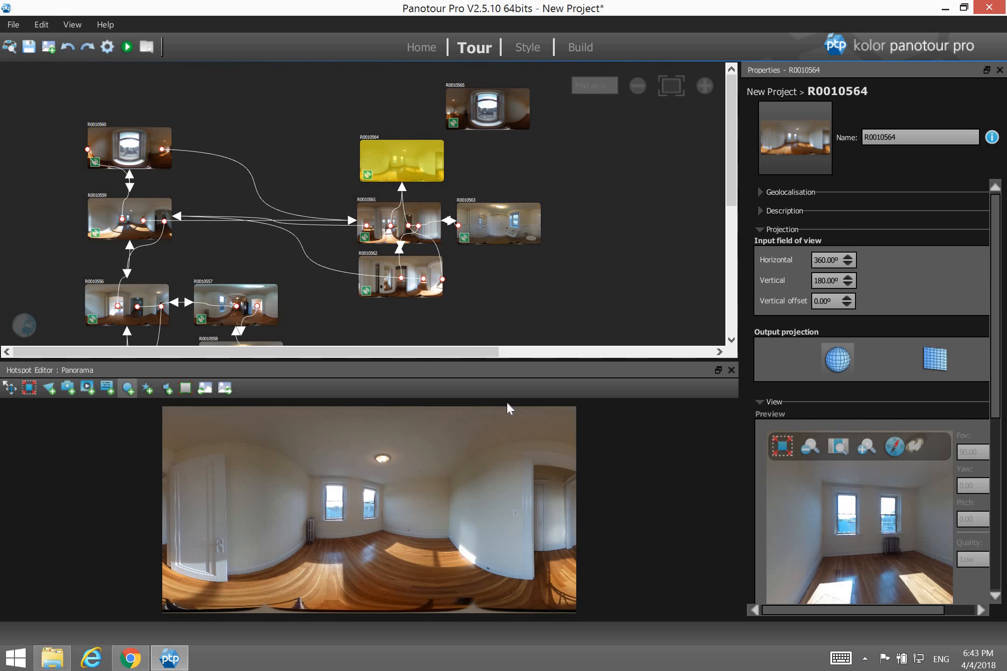
pyautogui.click(561, 524)
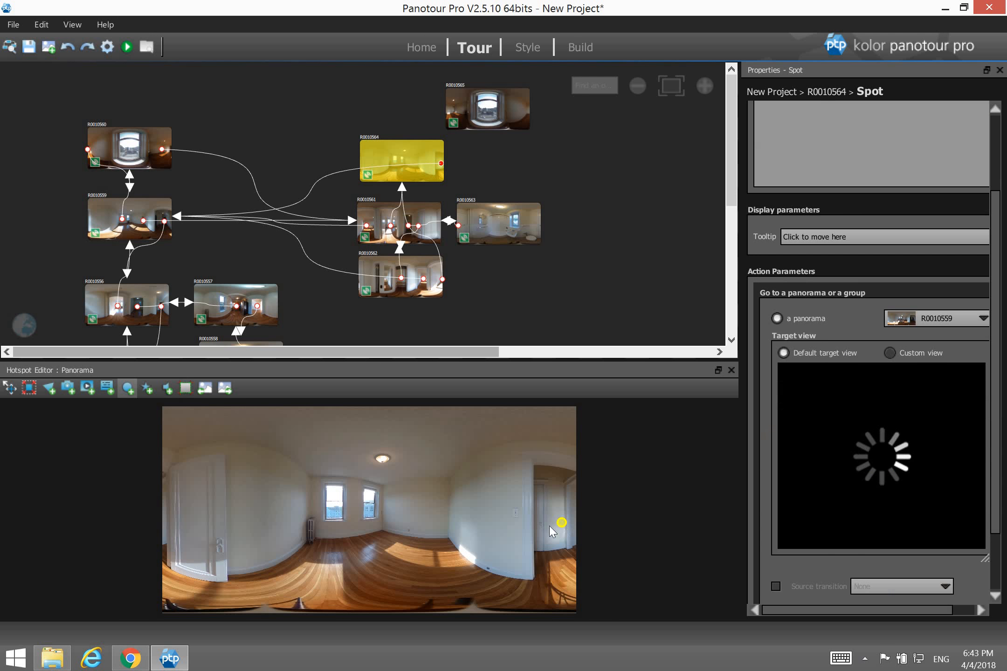
pyautogui.click(369, 511)
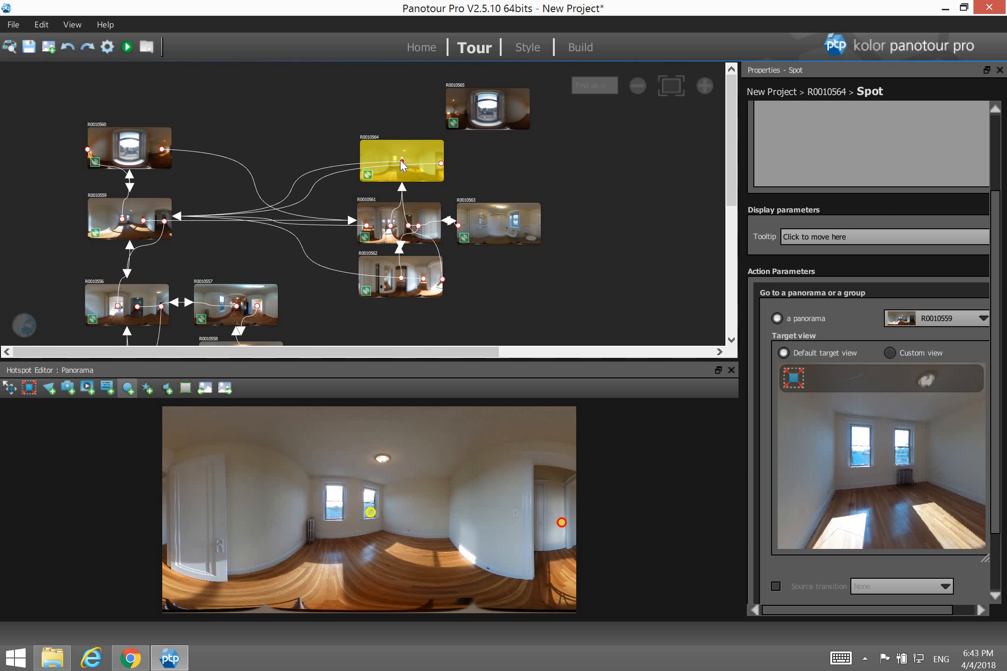
pyautogui.moveTo(402, 160); pyautogui.dragTo(506, 108)
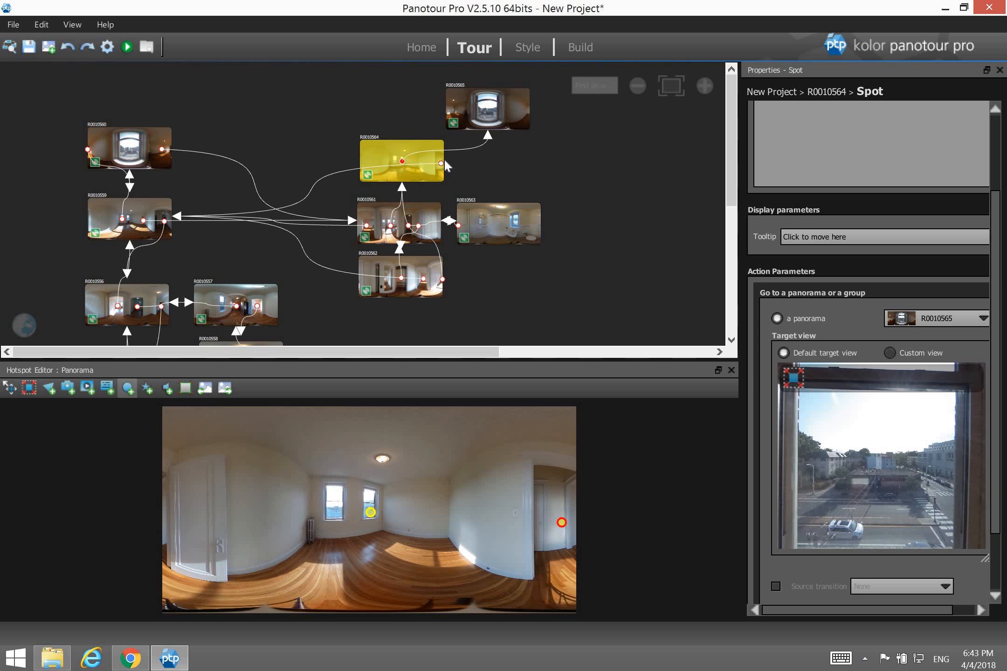
# Link the other R0010564 spot to R0010561 arriving facing the white door, then open R0010565.
pyautogui.moveTo(442, 166); pyautogui.dragTo(413, 223)
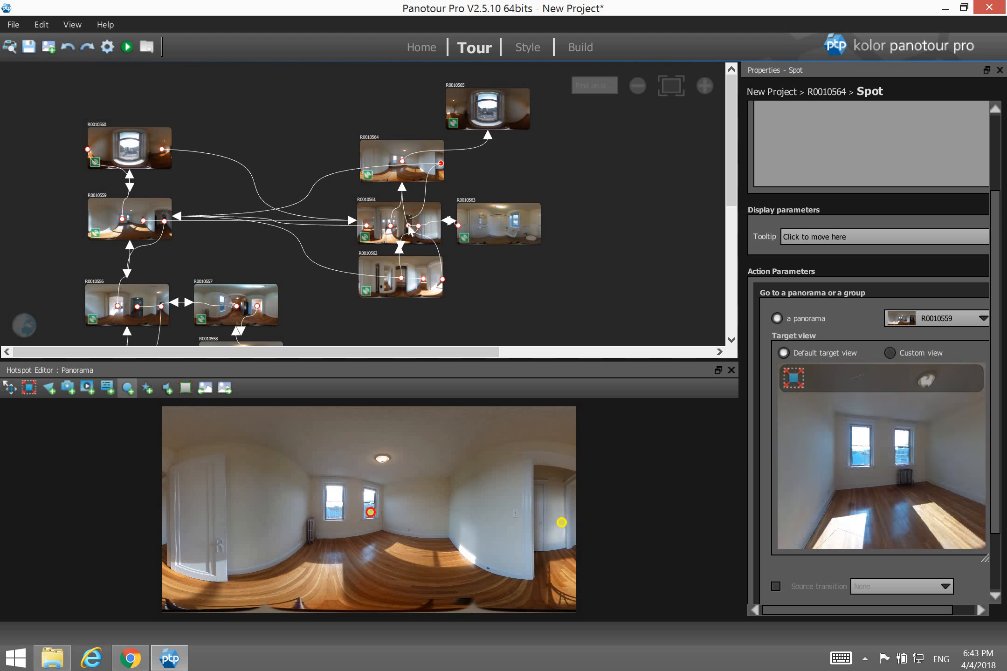
pyautogui.moveTo(928, 460); pyautogui.dragTo(743, 441)
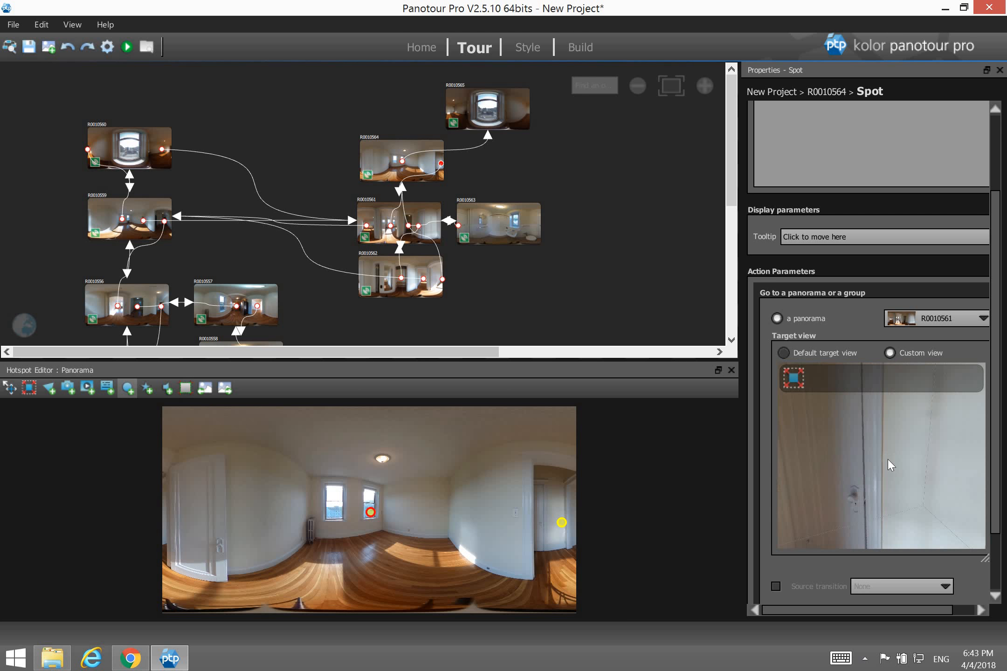
pyautogui.moveTo(943, 464); pyautogui.dragTo(907, 469)
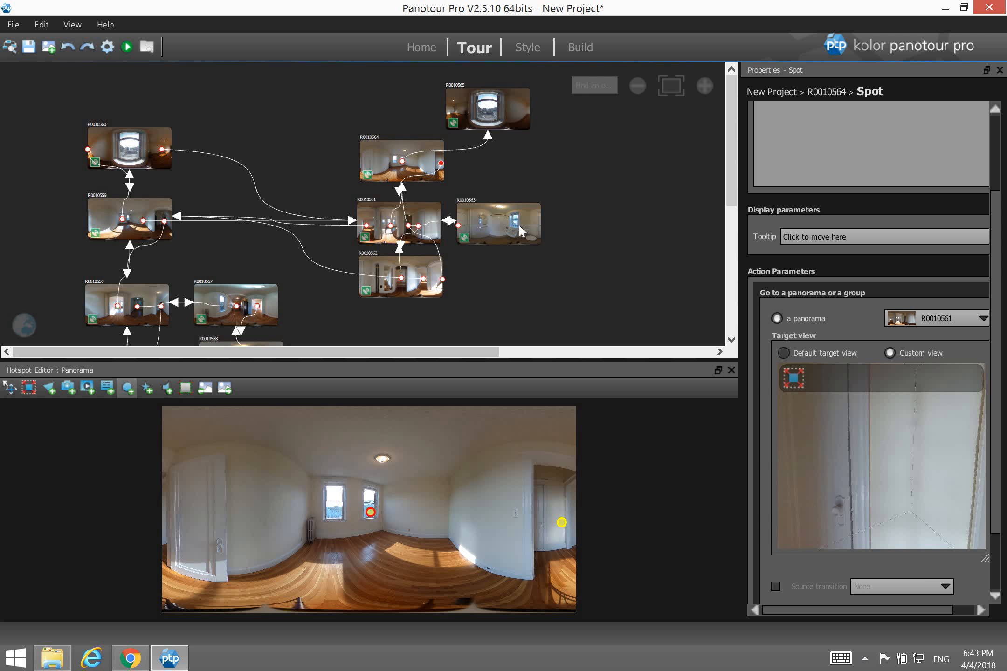
pyautogui.click(476, 113)
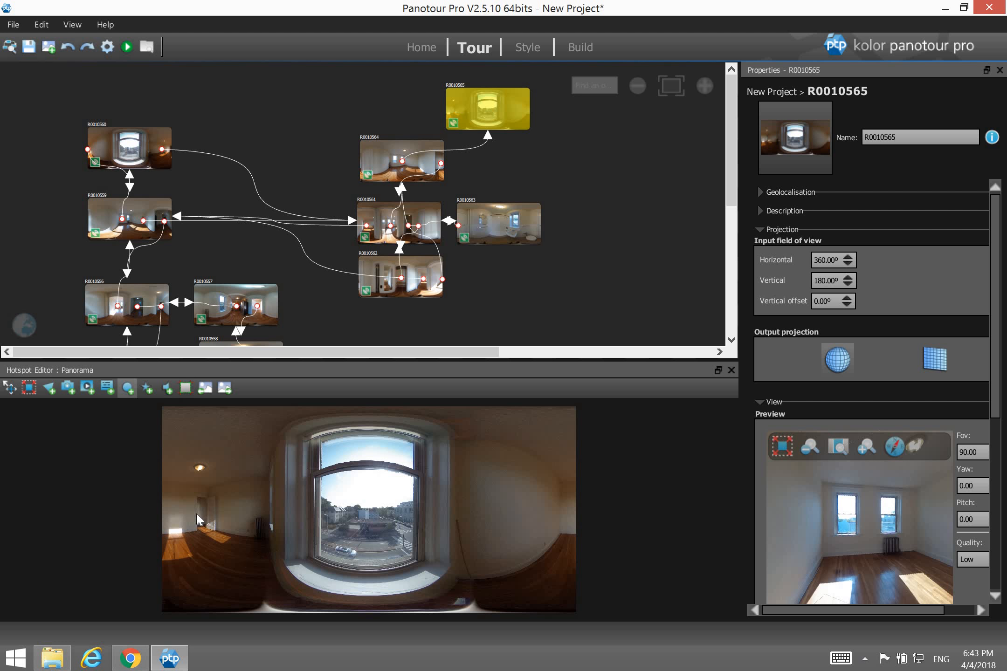
# Add a left-doorway spot in R0010565 linking to R0010564 with a custom arrival view, then save the project.
pyautogui.click(207, 558)
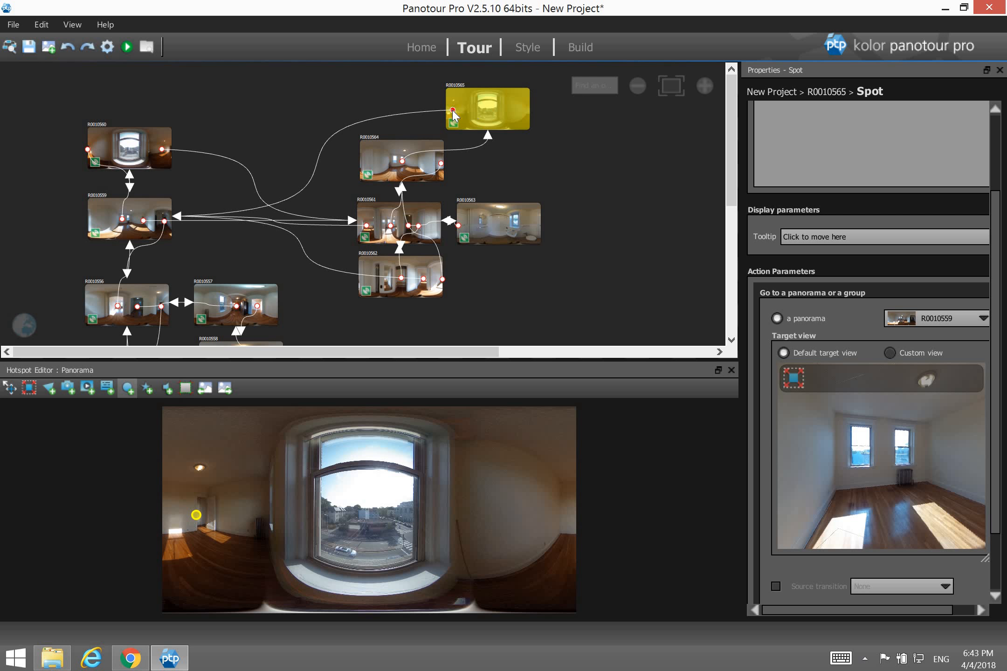
pyautogui.moveTo(453, 111); pyautogui.dragTo(413, 177)
pyautogui.moveTo(907, 459); pyautogui.dragTo(817, 466)
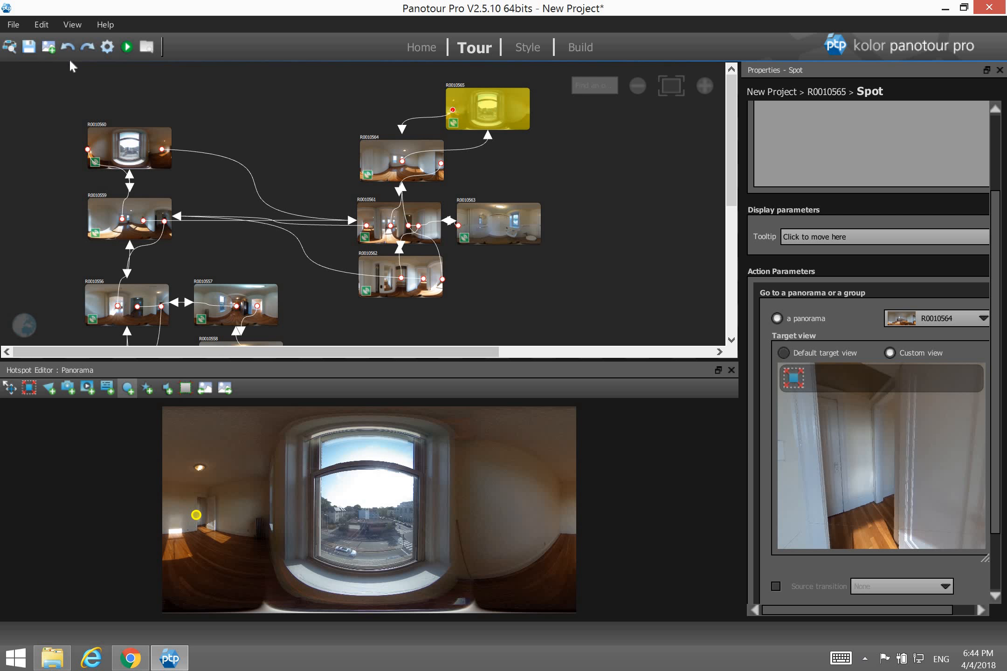
pyautogui.click(29, 47)
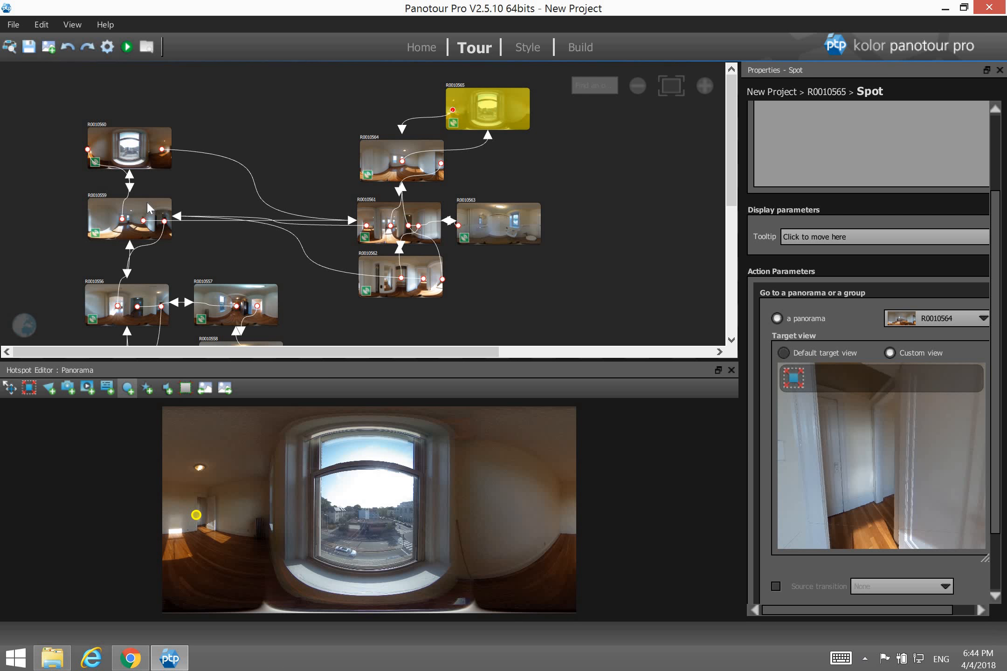
pyautogui.click(589, 47)
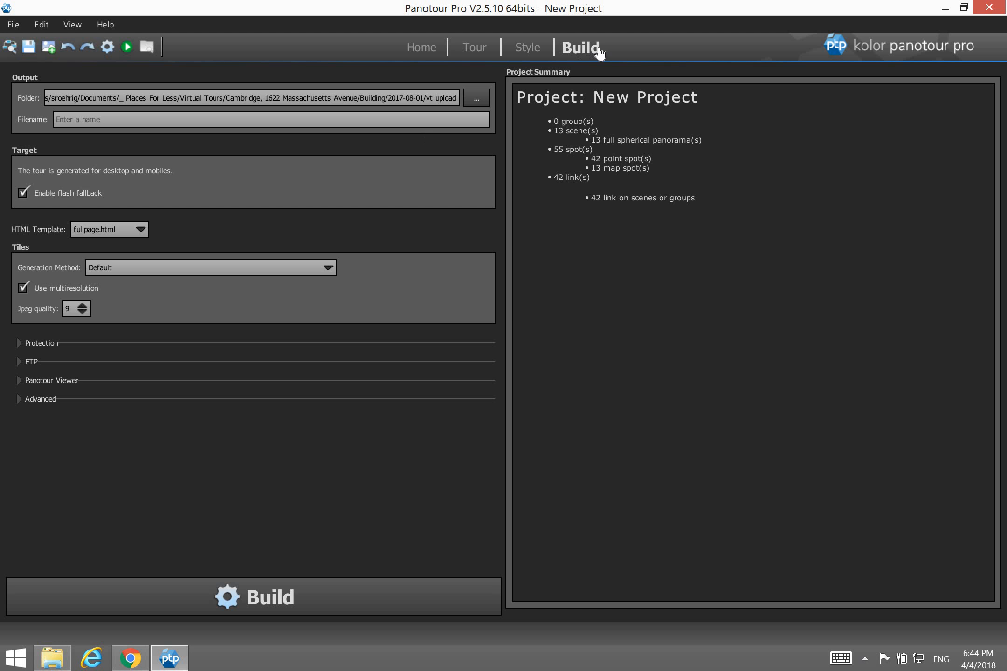
# Set the tour output folder to 'vt upload' in the MA Cambridge unit 14 project folder.
pyautogui.click(473, 103)
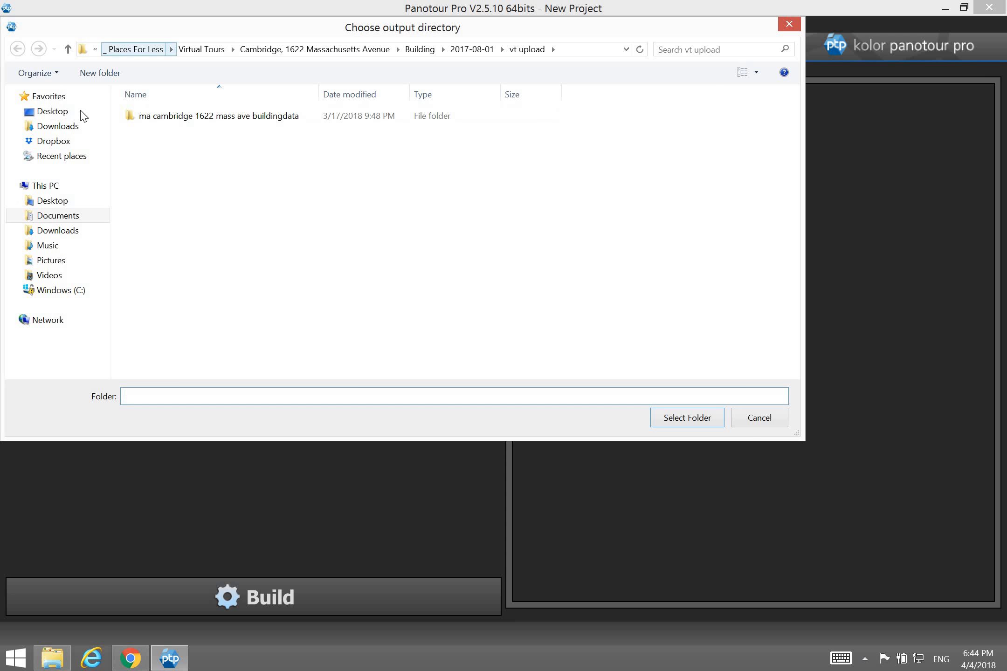
pyautogui.click(65, 216)
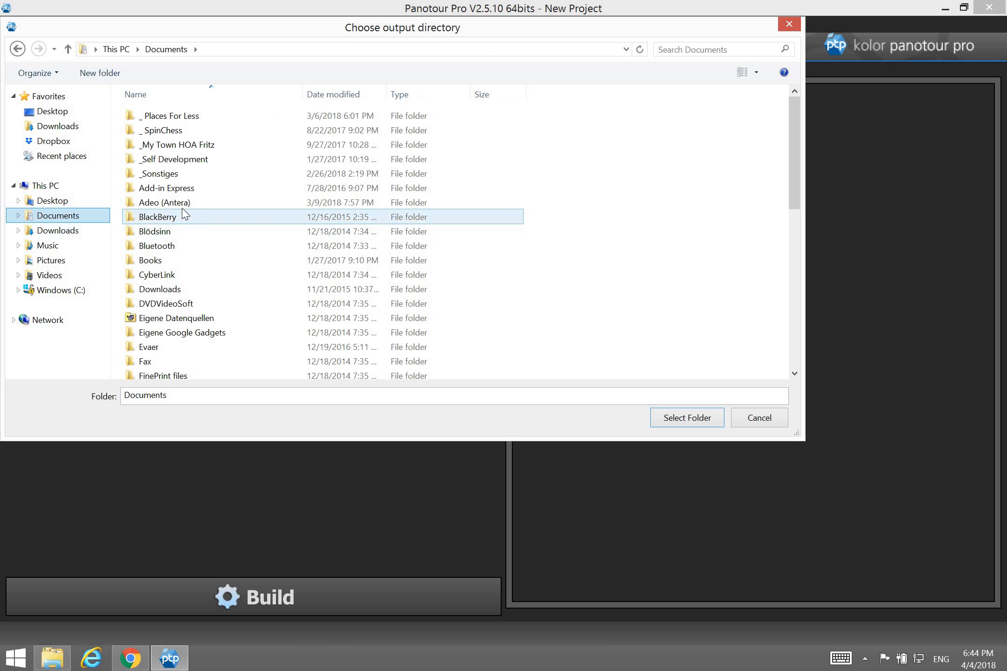
pyautogui.click(250, 289)
pyautogui.scroll(-7, 214, 317)
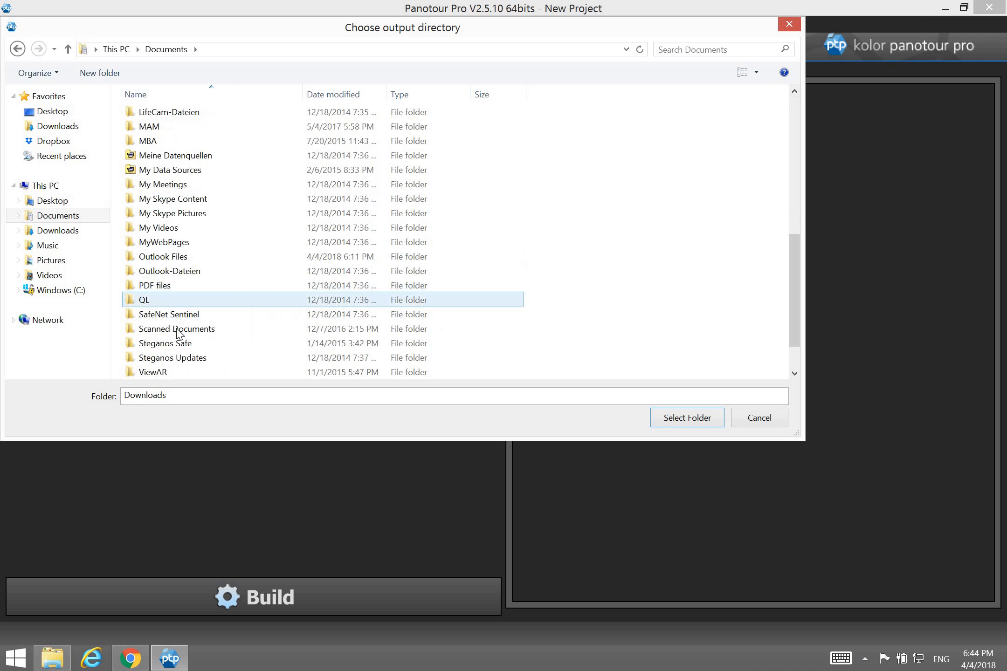
pyautogui.scroll(-1, 219, 291)
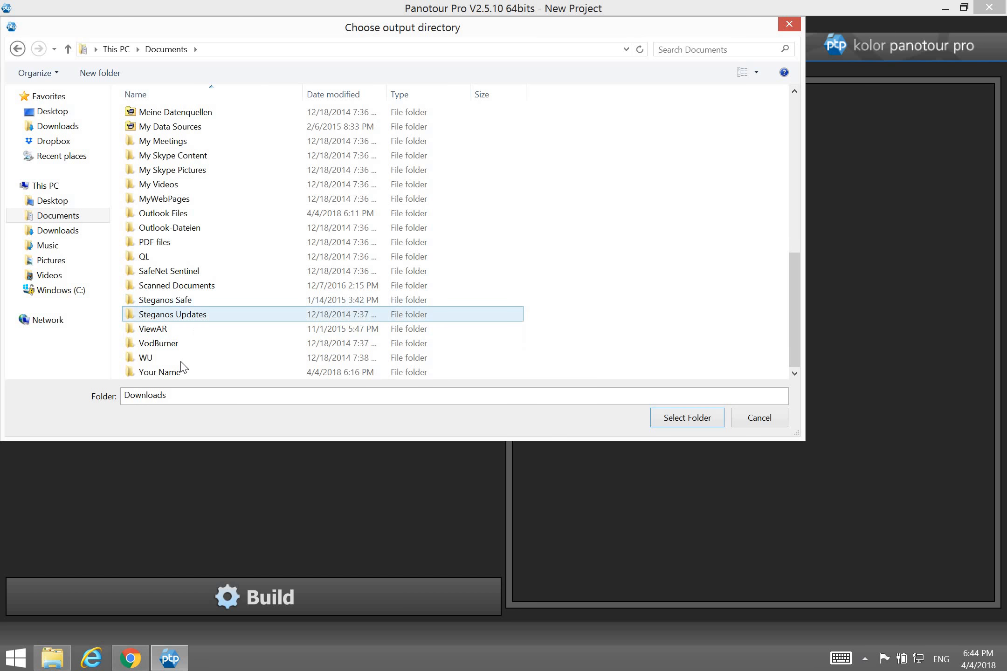
pyautogui.doubleClick(185, 375)
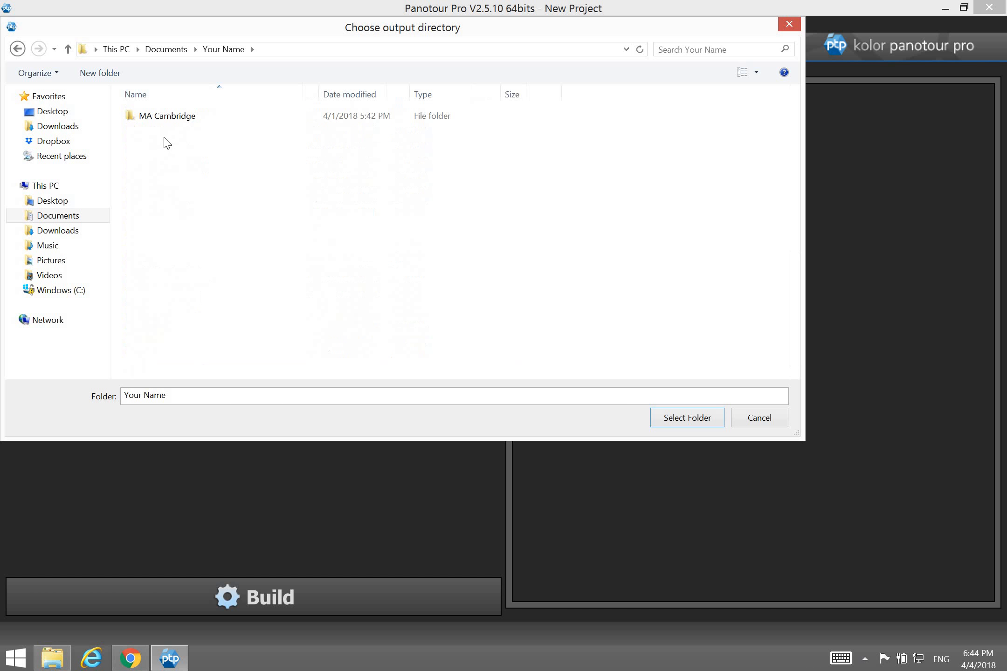
pyautogui.doubleClick(172, 116)
pyautogui.doubleClick(171, 117)
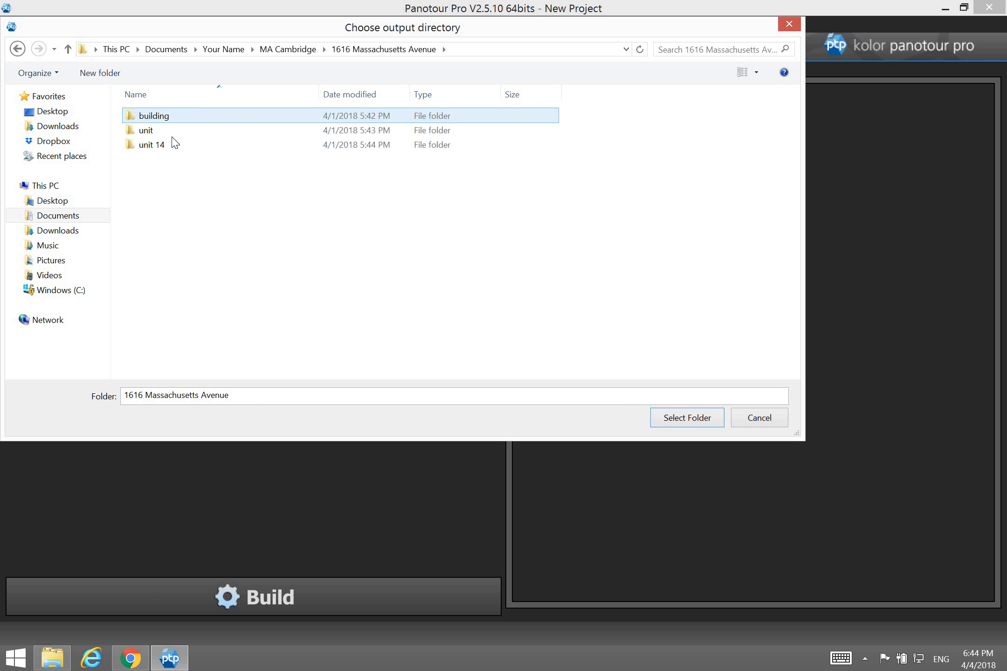
pyautogui.doubleClick(149, 144)
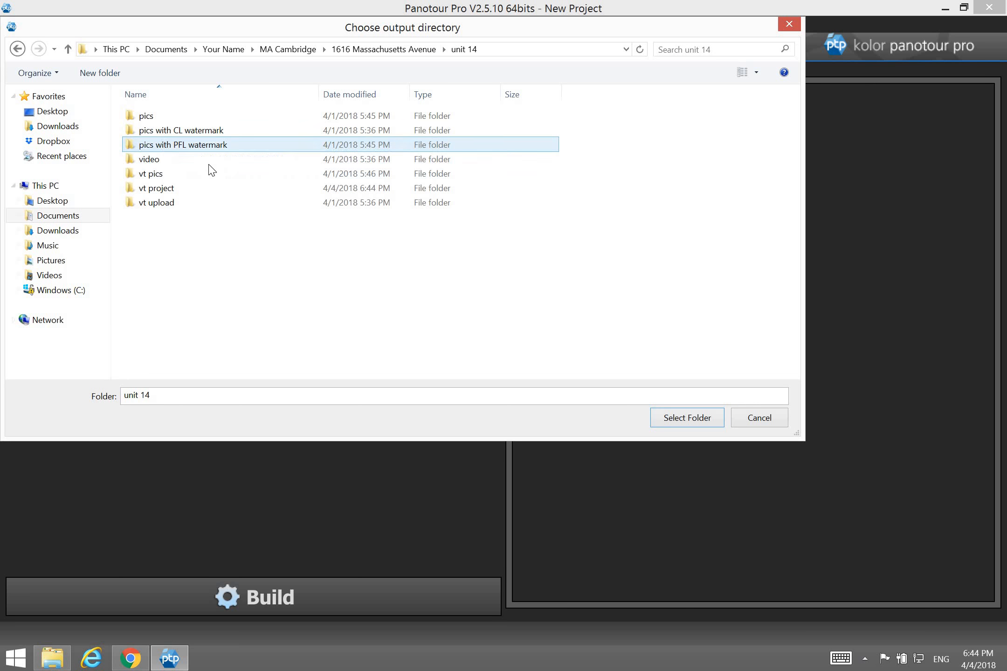
pyautogui.doubleClick(175, 204)
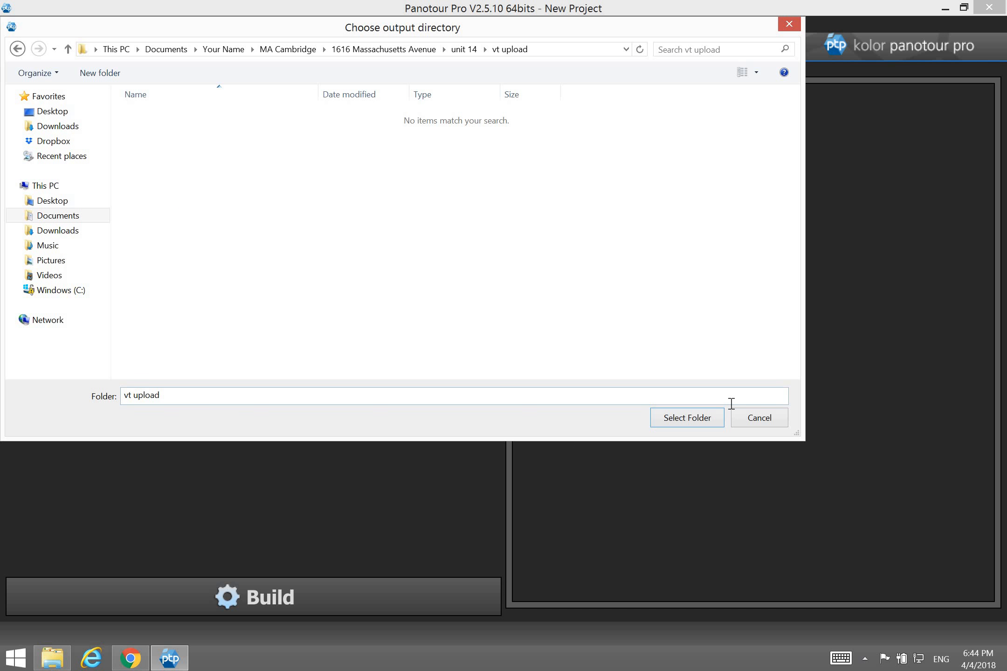
pyautogui.click(714, 417)
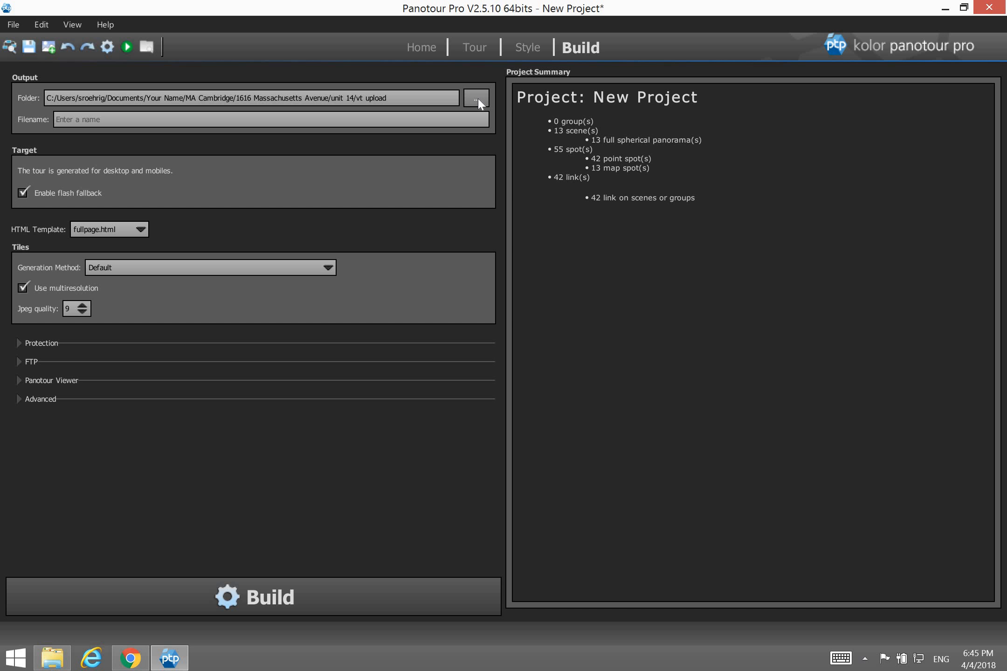
# Enter 'MA Cambridge' as the tour output filename.
pyautogui.click(72, 124)
pyautogui.write('MA Cambridge')
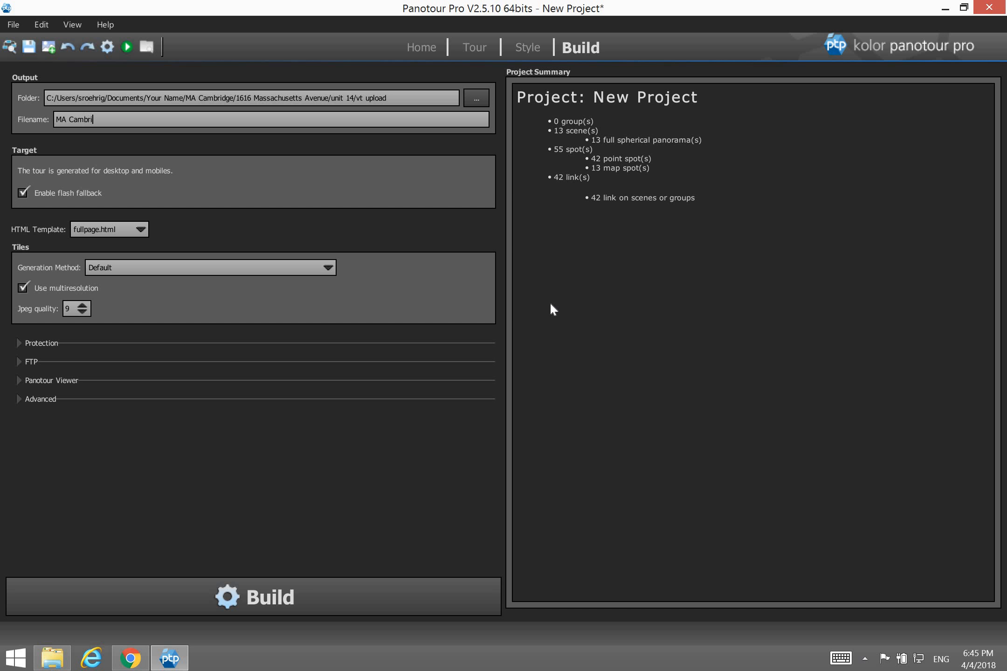